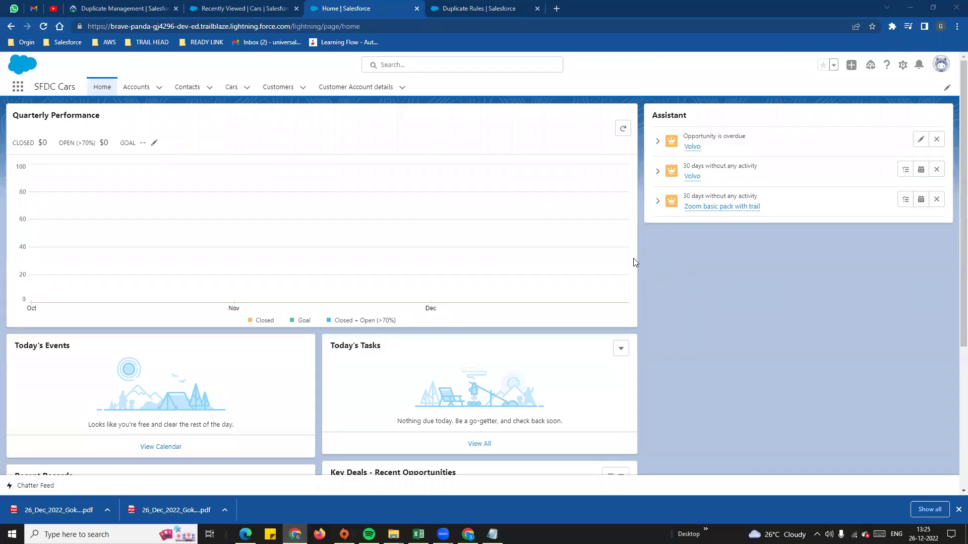
- Close the Duplicate Rules page and bring up the recently viewed Cars list
left_click(537, 9)
left_click(285, 9)
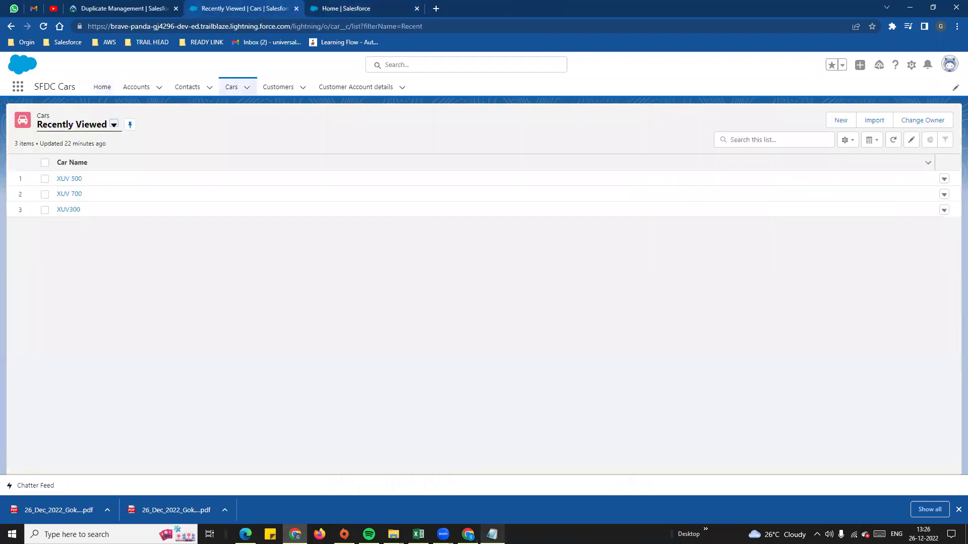
- Switch to Notepad to read the lesson title on validation rules, and return to the Cars list
left_click(492, 535)
left_click_drag(201, 146, 284, 171)
left_click(283, 171)
left_click_drag(199, 146, 269, 149)
left_click(269, 184)
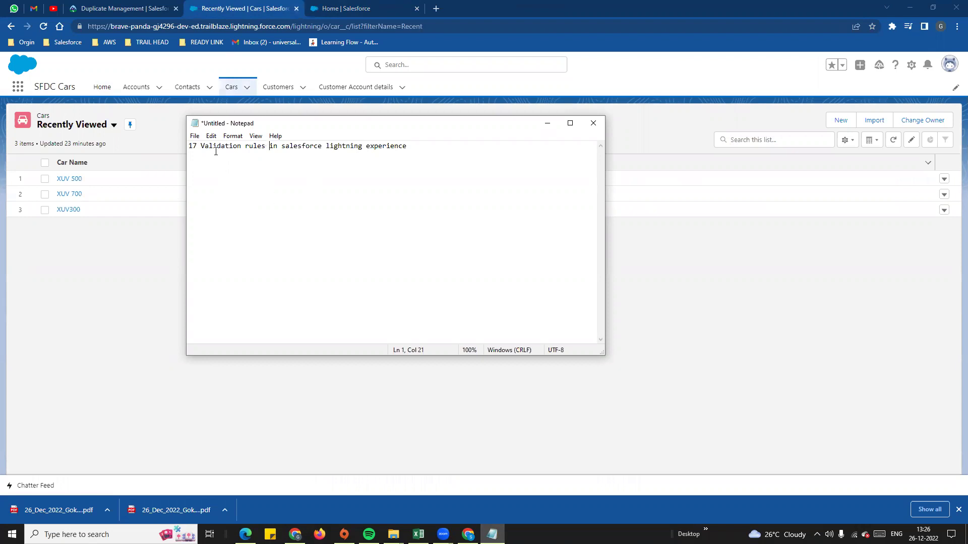
left_click(167, 152)
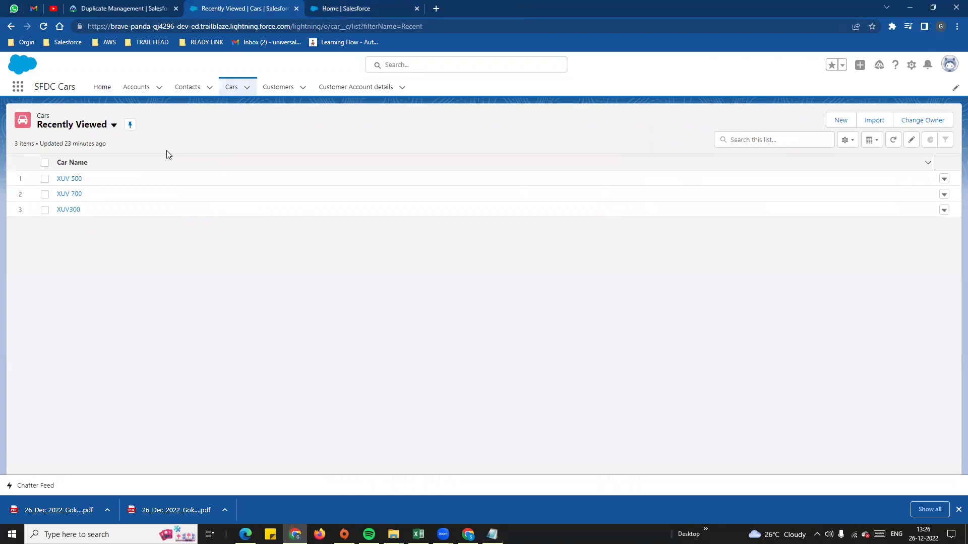
- Open the XUV 500 car record and examine its name and On road Price field
left_click(231, 90)
left_click(68, 180)
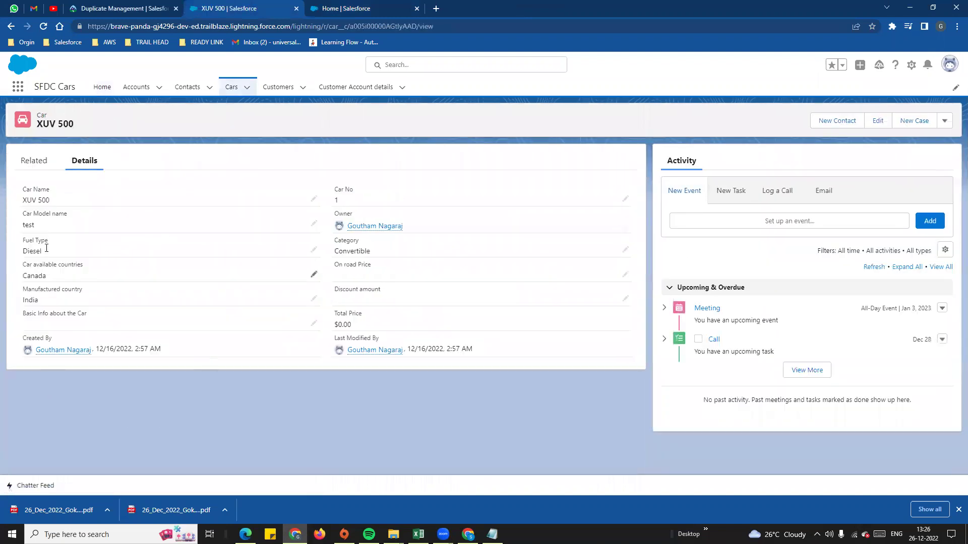
left_click_drag(38, 123, 75, 126)
left_click_drag(334, 267, 398, 275)
left_click(341, 266)
left_click_drag(338, 266, 388, 270)
left_click(334, 123)
- Open Setup for the current app in a separate browser tab
left_click(911, 65)
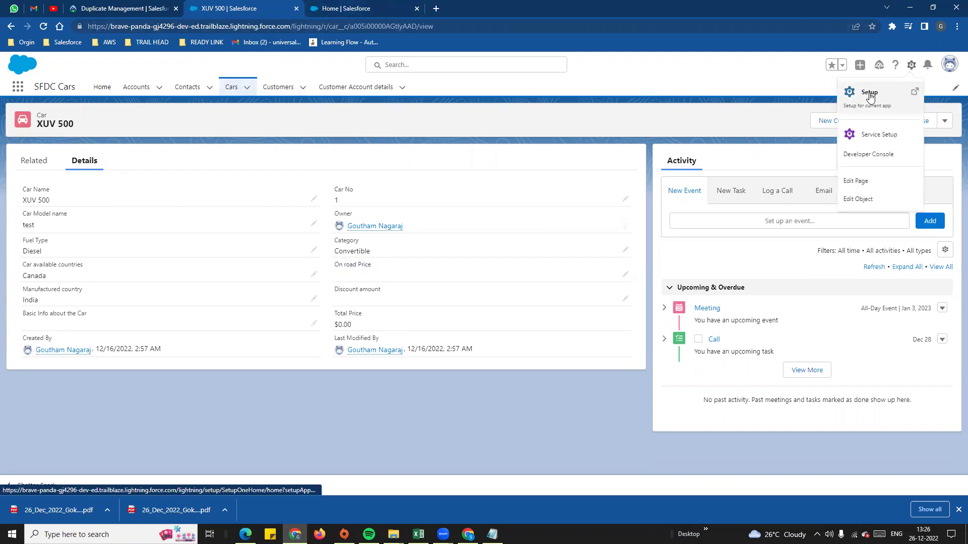
left_click(871, 99)
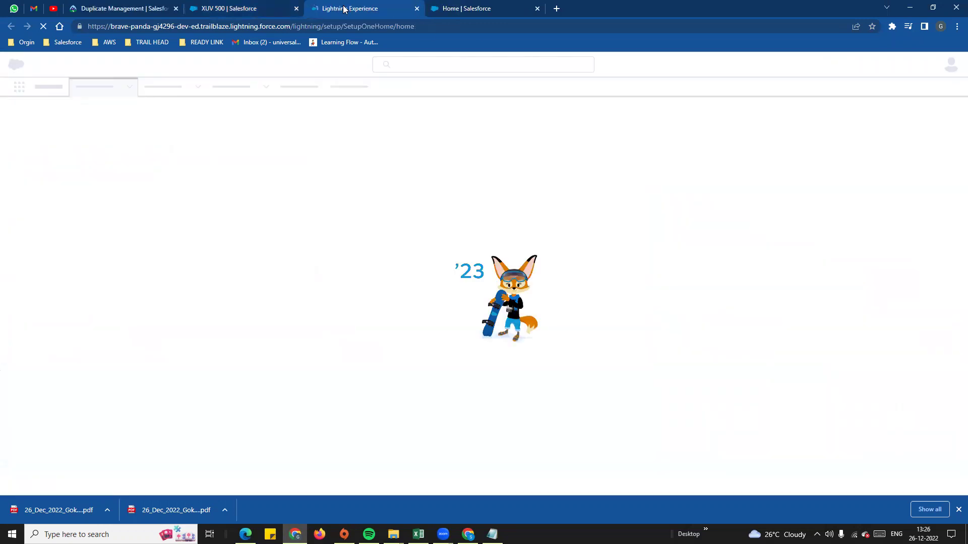
left_click(249, 5)
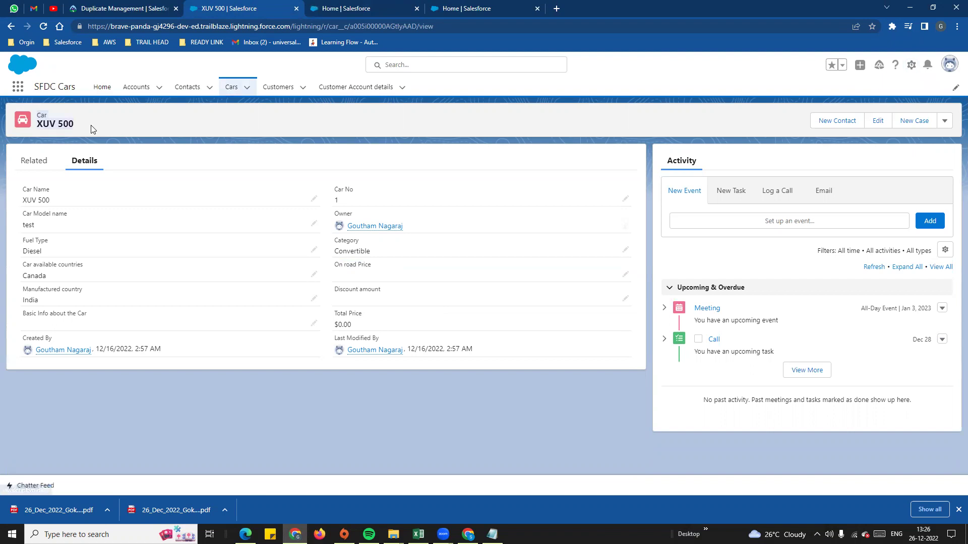
left_click(343, 4)
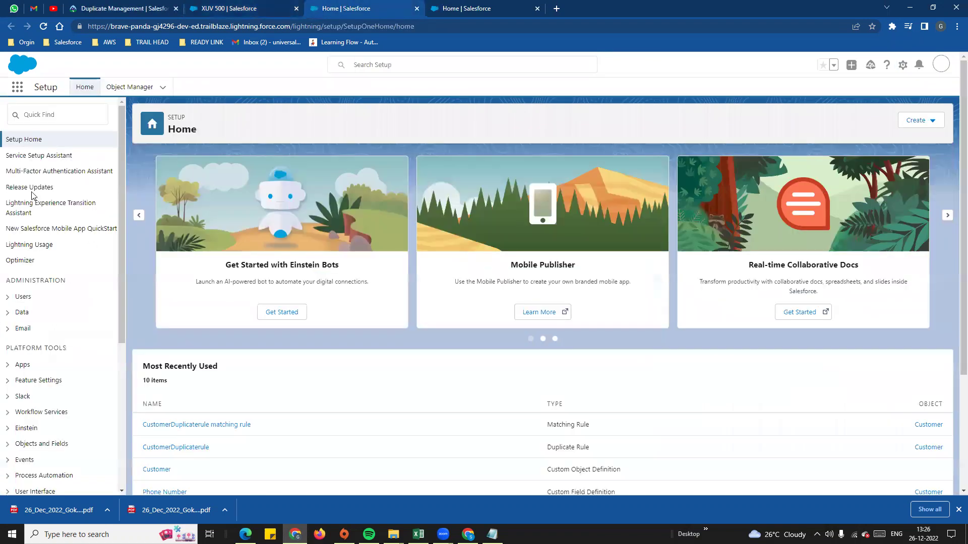
- Search the Object Manager for the Car object and open its details
left_click(127, 89)
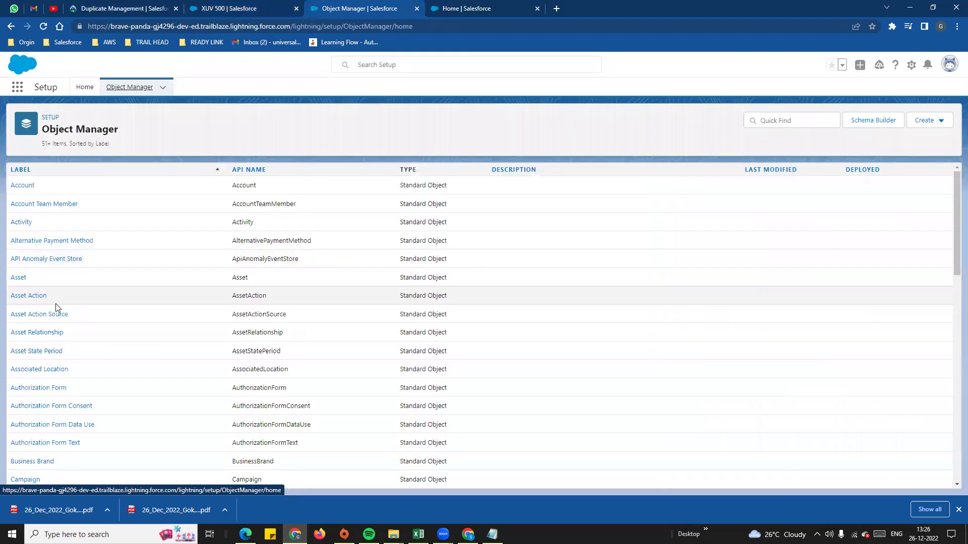
left_click(811, 122)
type("ca")
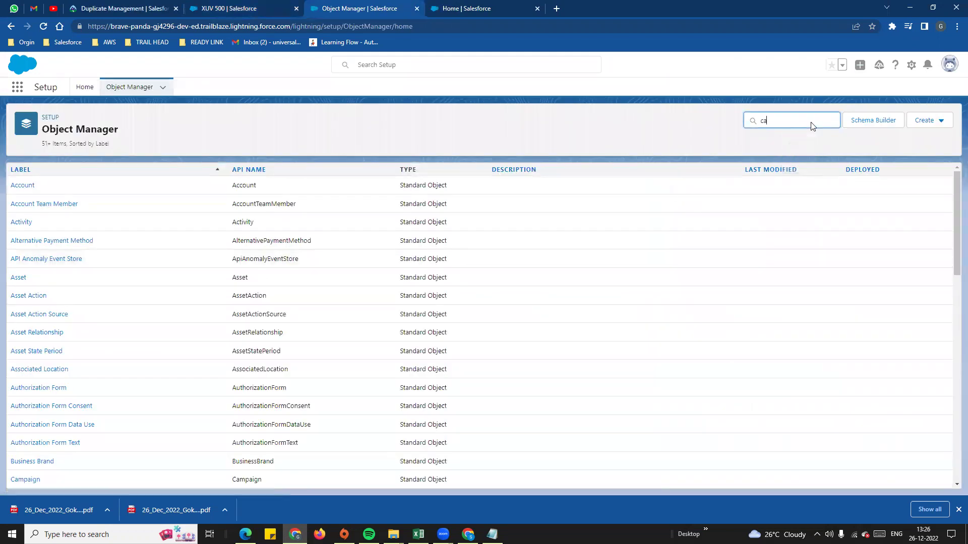
left_click(20, 192)
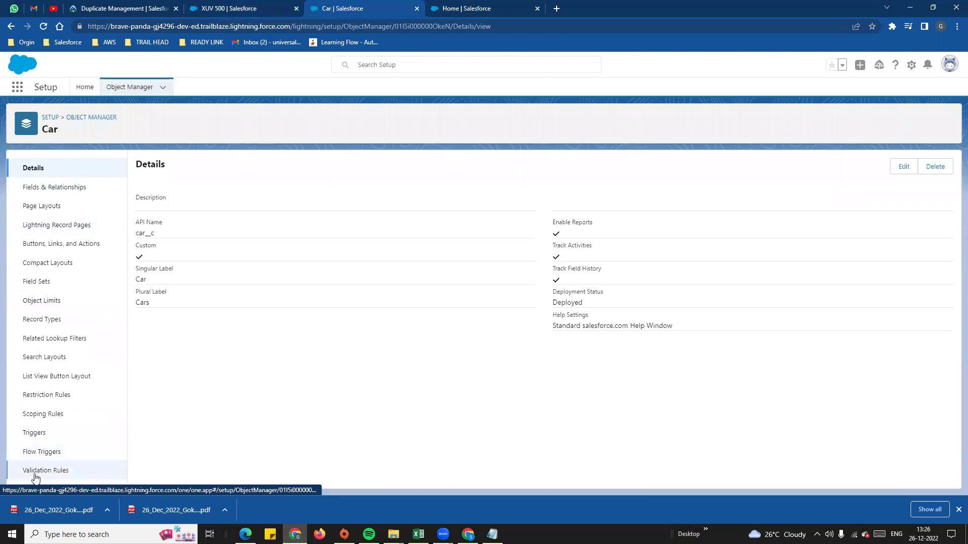
- Dismiss the browser's downloads bar and start a new validation rule for the Car object
left_click(958, 510)
left_click(42, 474)
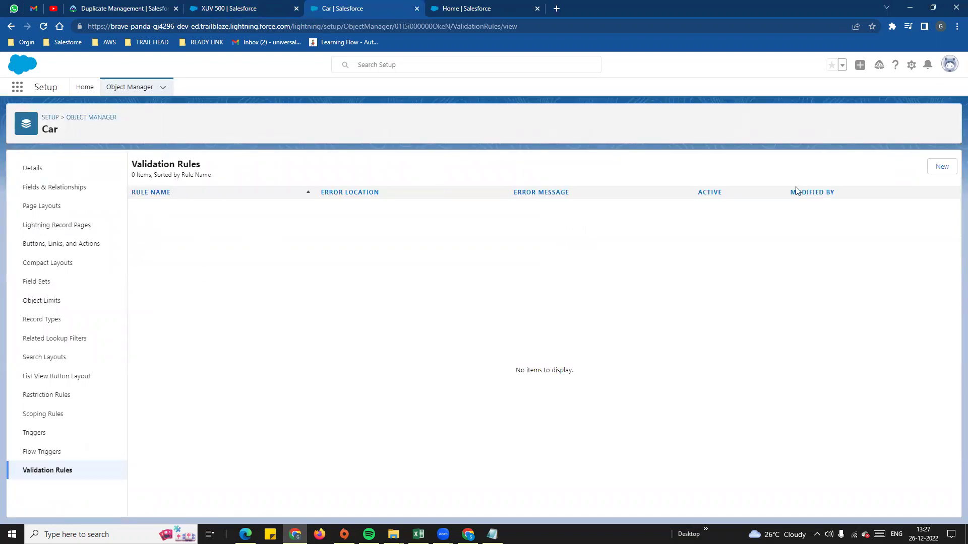
left_click(934, 174)
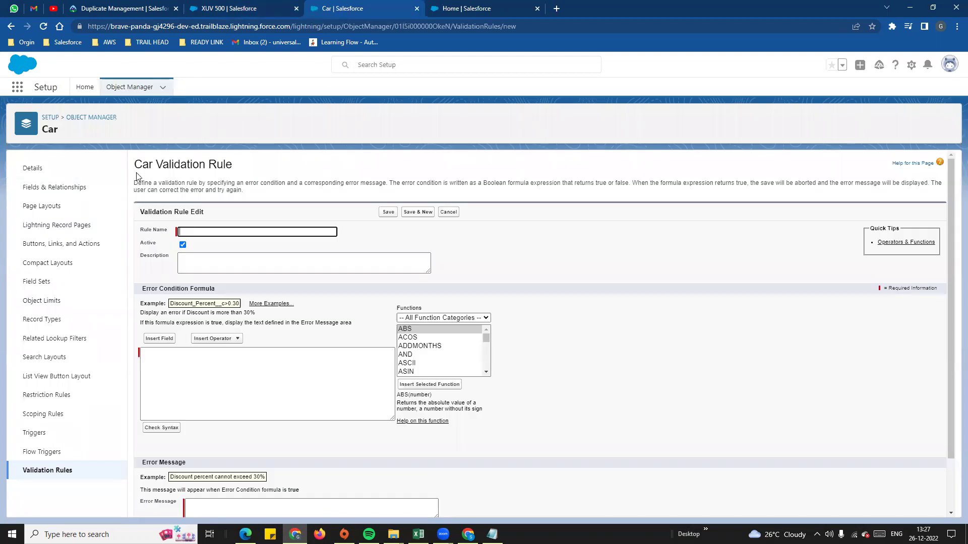
- Read the introductory text on how a validation rule's error condition and error message work
left_click_drag(209, 184, 285, 184)
left_click(288, 194)
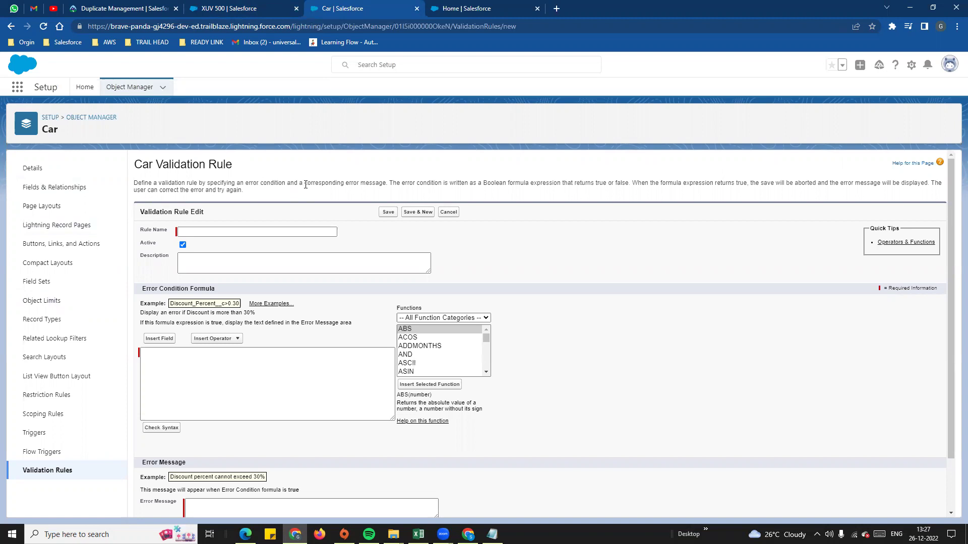
left_click_drag(387, 182, 134, 183)
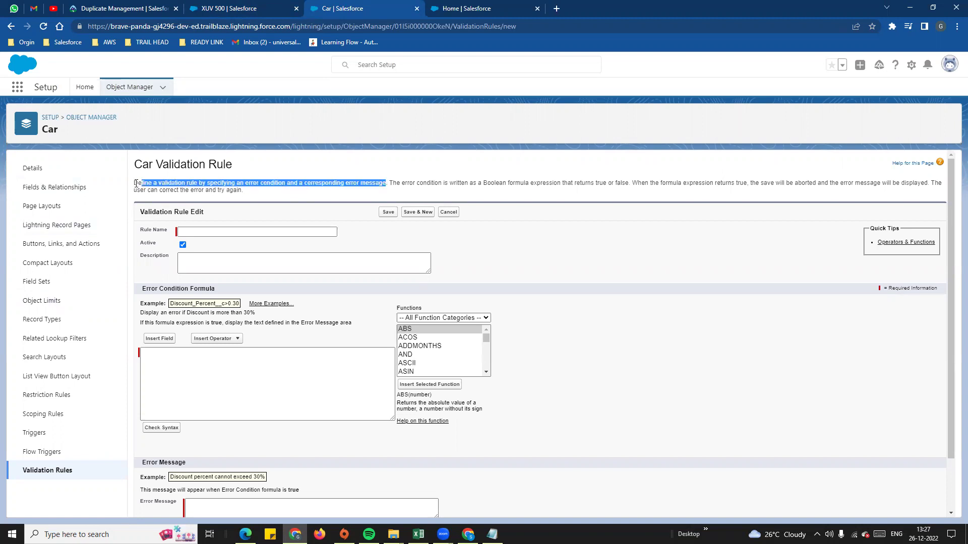
left_click(309, 191)
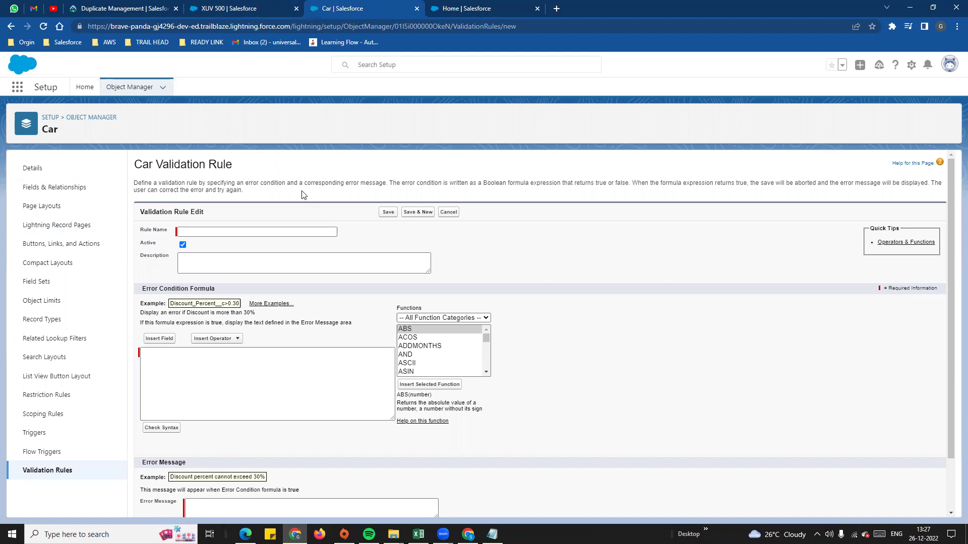
left_click_drag(395, 182, 761, 199)
left_click(578, 201)
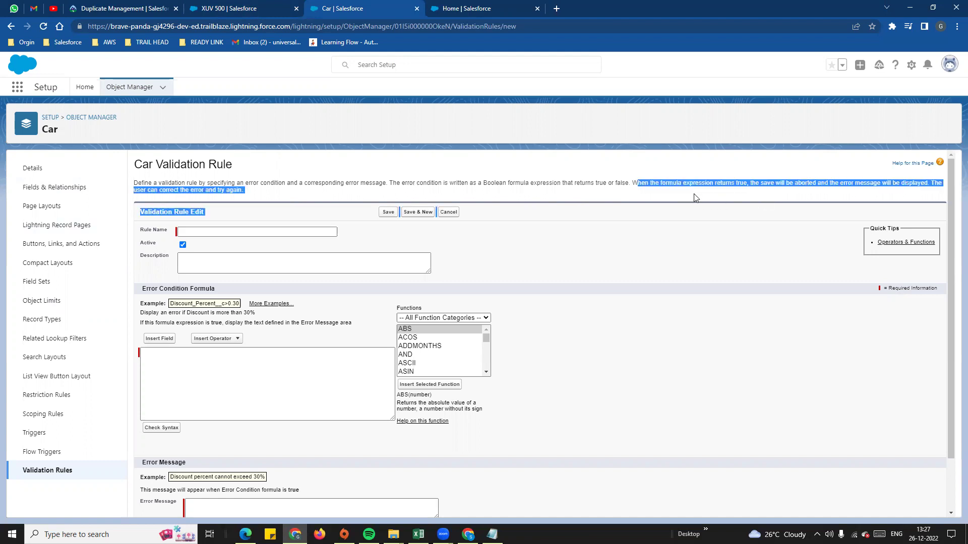
left_click(733, 200)
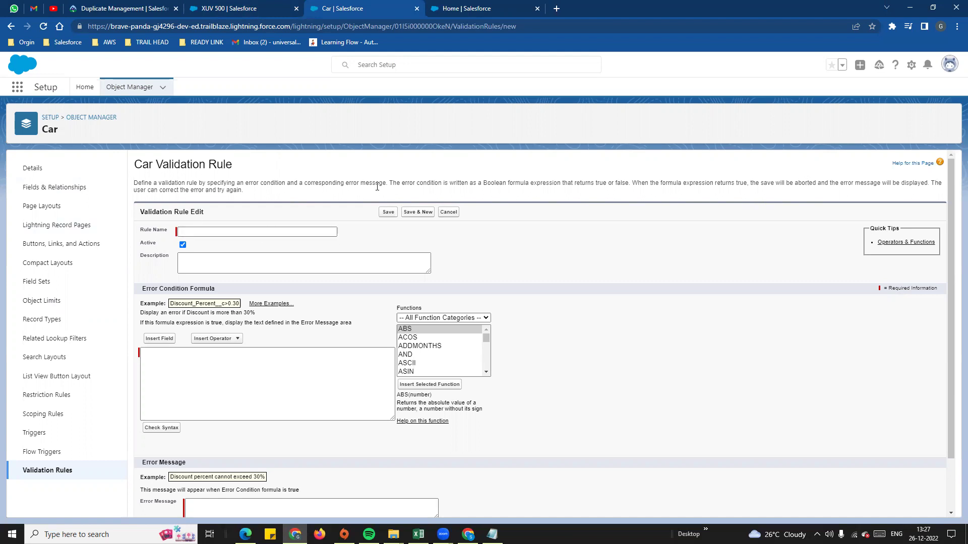
left_click_drag(141, 211, 227, 212)
- Name the validation rule Price_should_no_be_in_negative and leave it active
left_click(178, 231)
left_click(189, 230)
type("Price should no be in negative")
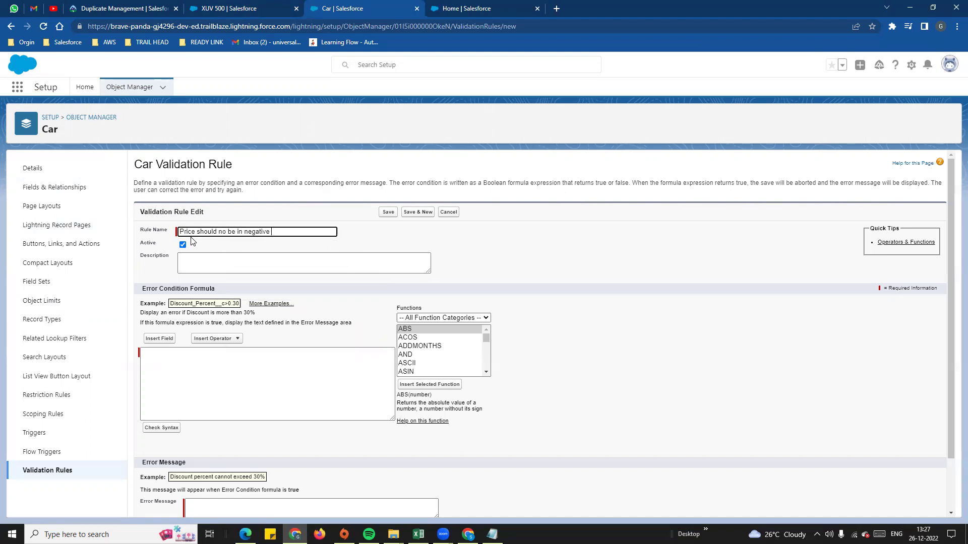
left_click(302, 263)
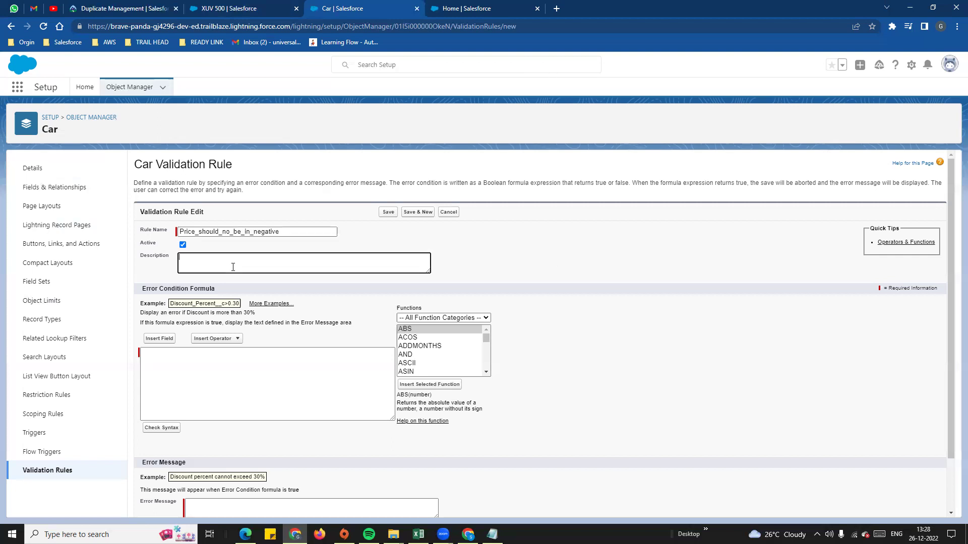
left_click(224, 268)
- Examine the rule's Active and description settings, the error condition formula area and the operators available for it
scroll(159, 272, "down", 2)
double_click(181, 170)
left_click(265, 201)
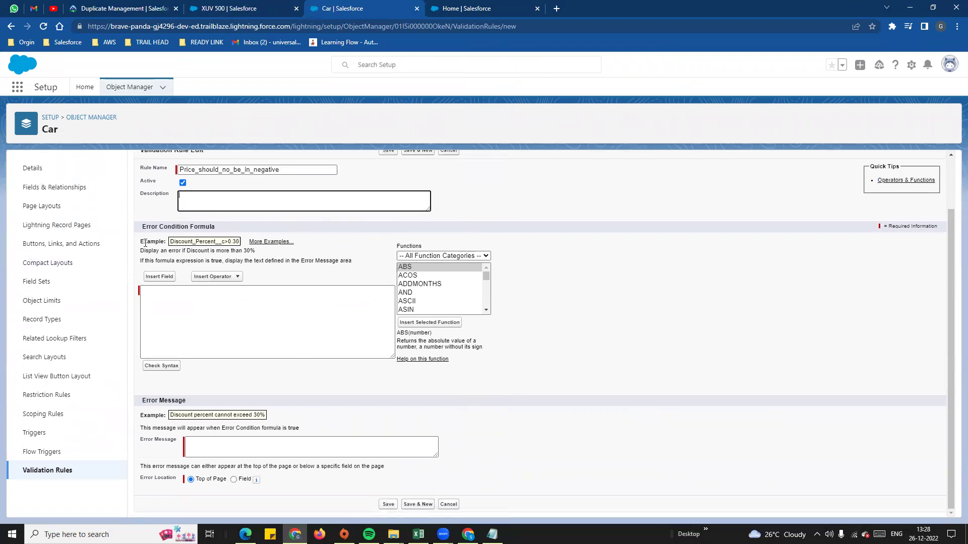
left_click_drag(143, 227, 211, 226)
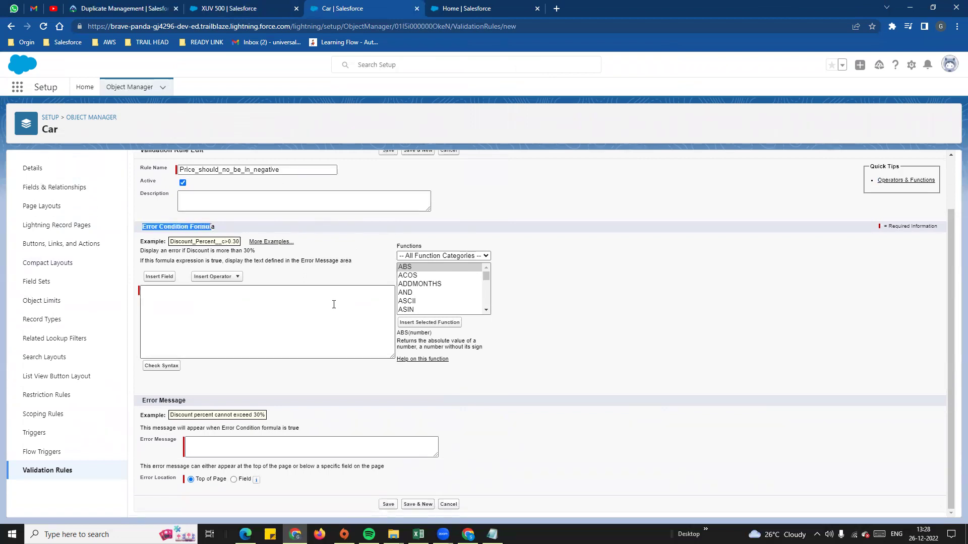
left_click(245, 311)
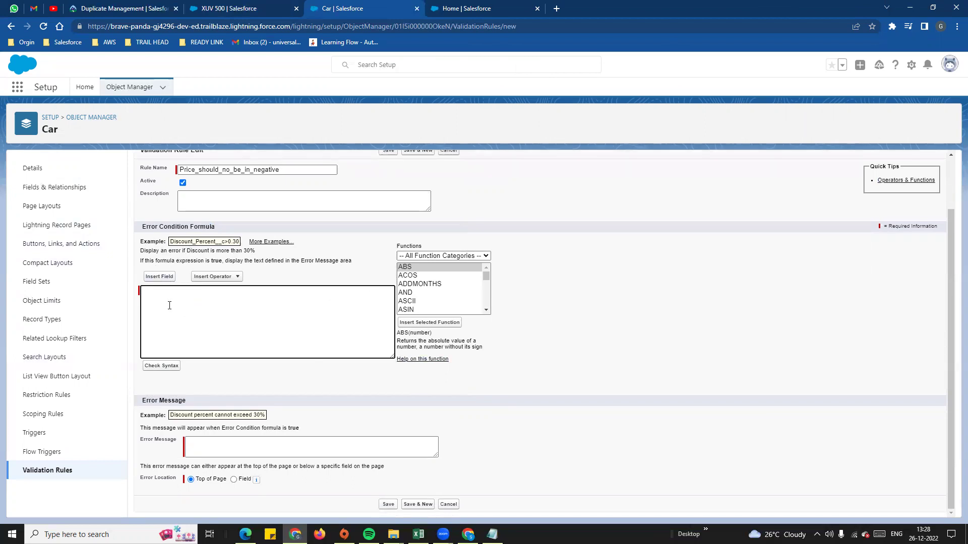
left_click(233, 277)
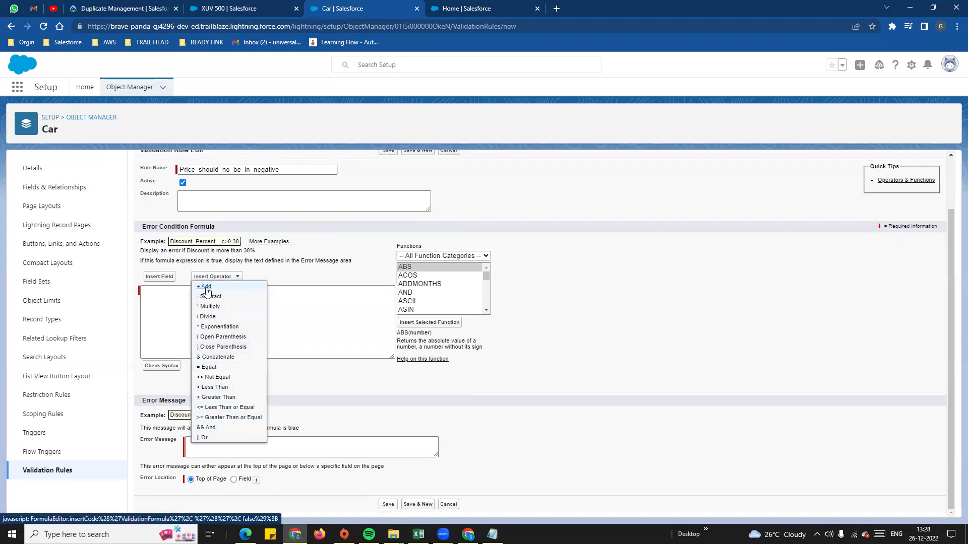
left_click(377, 298)
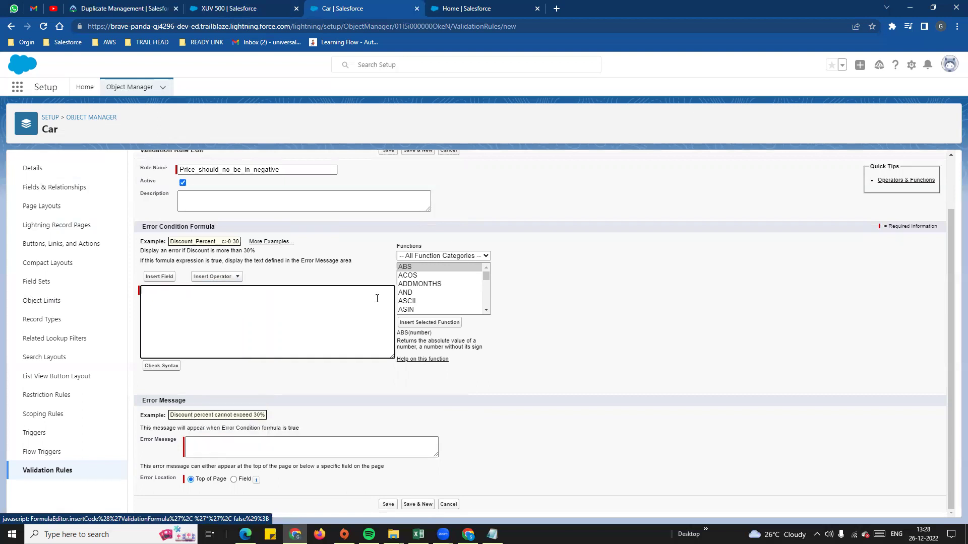
- Browse the formula functions, viewing the Date & Time category and the full list of all categories
left_click(474, 257)
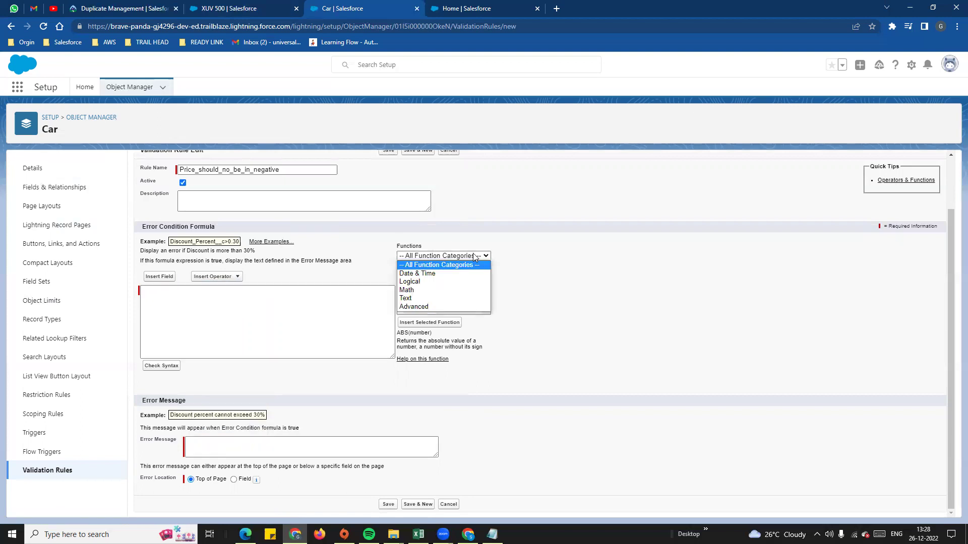
left_click(417, 274)
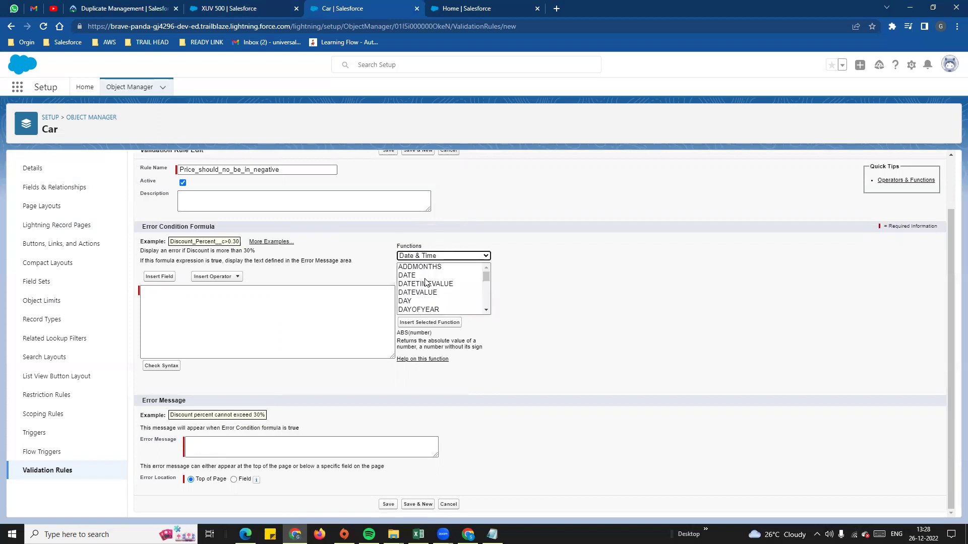
left_click(436, 257)
left_click(437, 266)
scroll(486, 303, "down", 2)
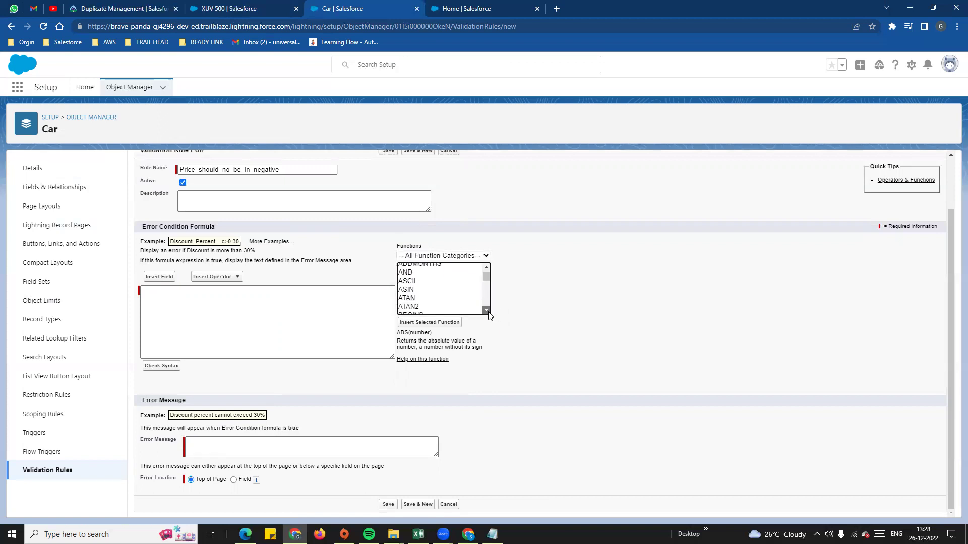
mouse_move(486, 282)
left_mouse_down()
mouse_move(486, 310)
mouse_move(493, 272)
left_mouse_up()
left_click(318, 312)
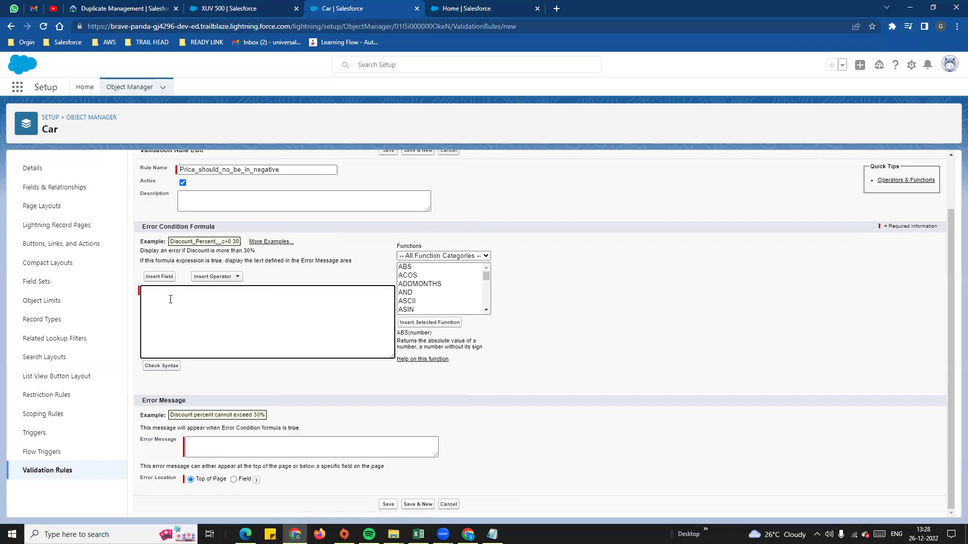
- Insert the Car object's On road Price field into the error condition formula
left_click(158, 277)
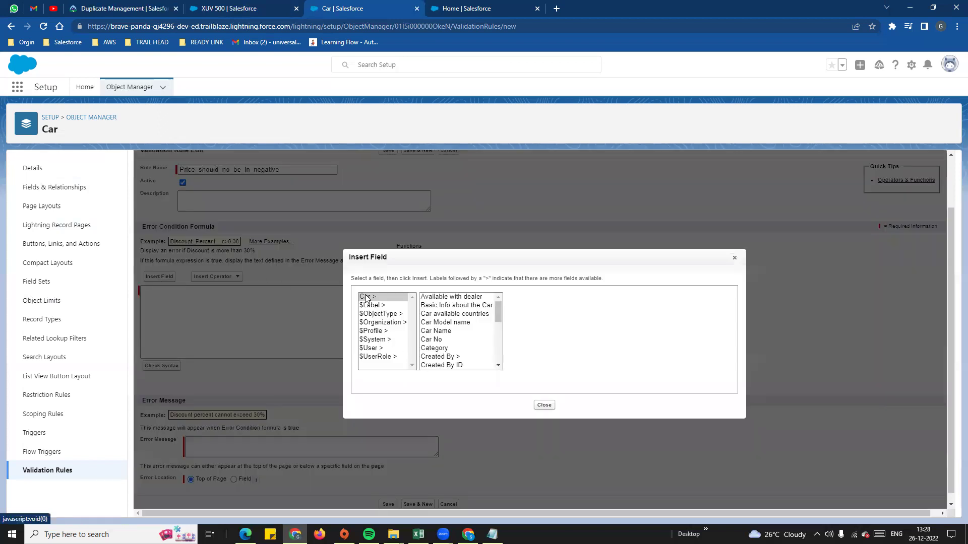
scroll(455, 349, "down", 4)
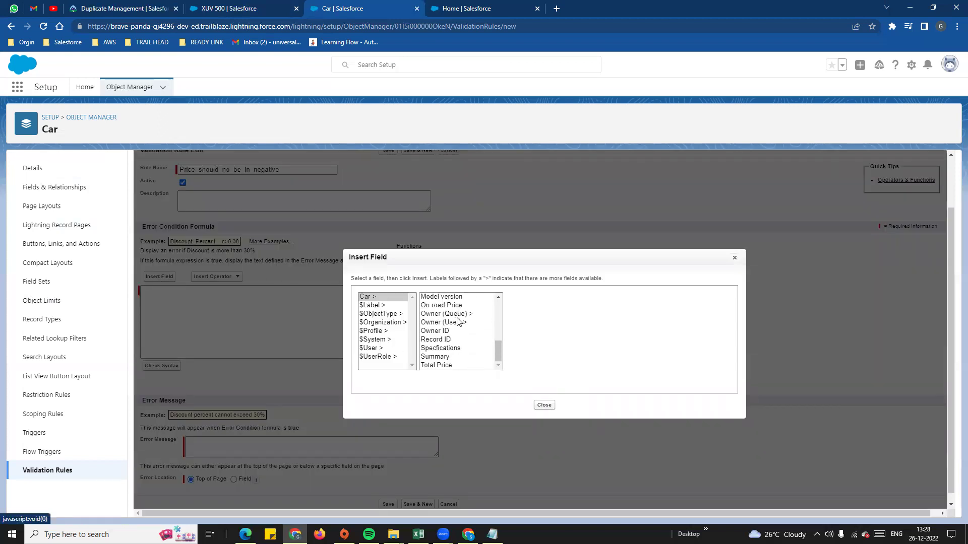
scroll(449, 353, "up", 2)
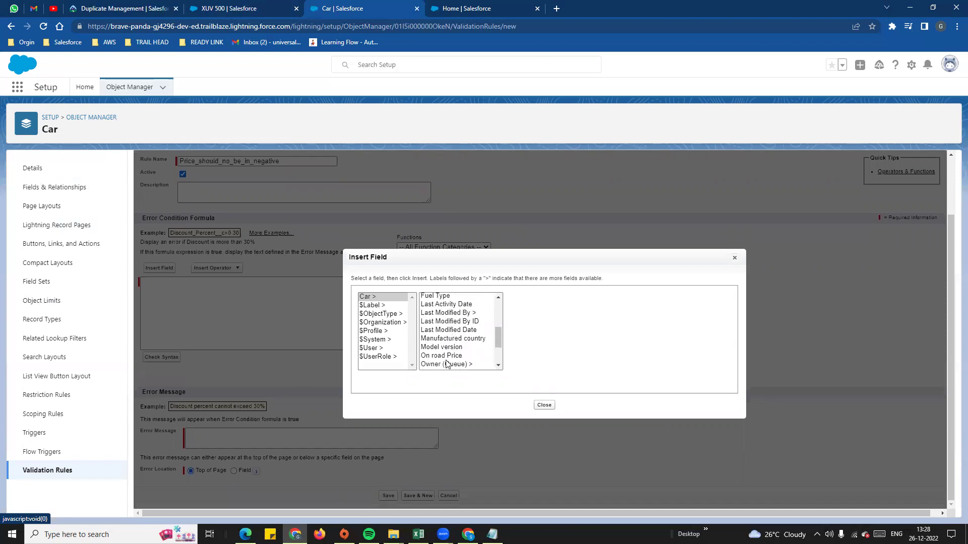
scroll(446, 352, "down", 2)
left_click(446, 306)
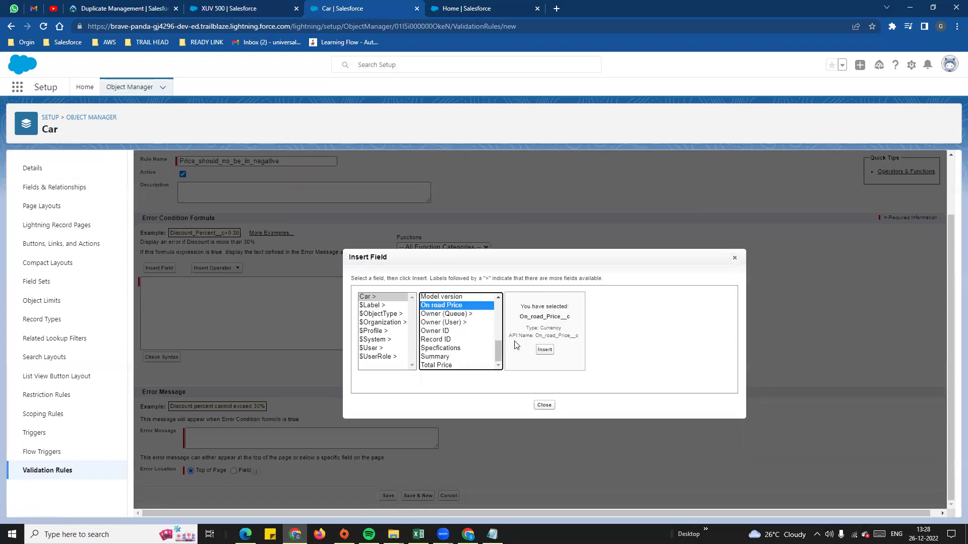
left_click(545, 350)
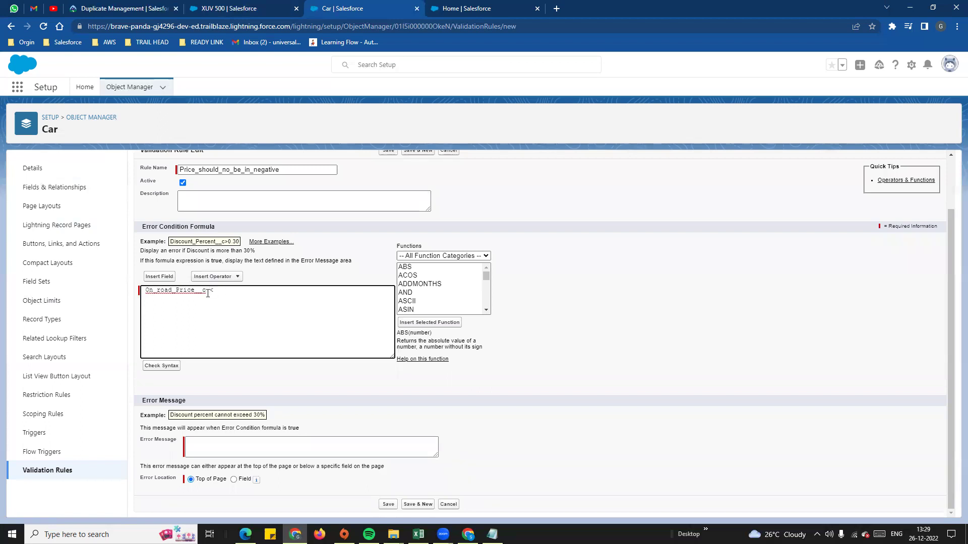
- Complete the error condition with the Less Than operator and 0, so it reads On_road_Price__c < 0
left_click(235, 277)
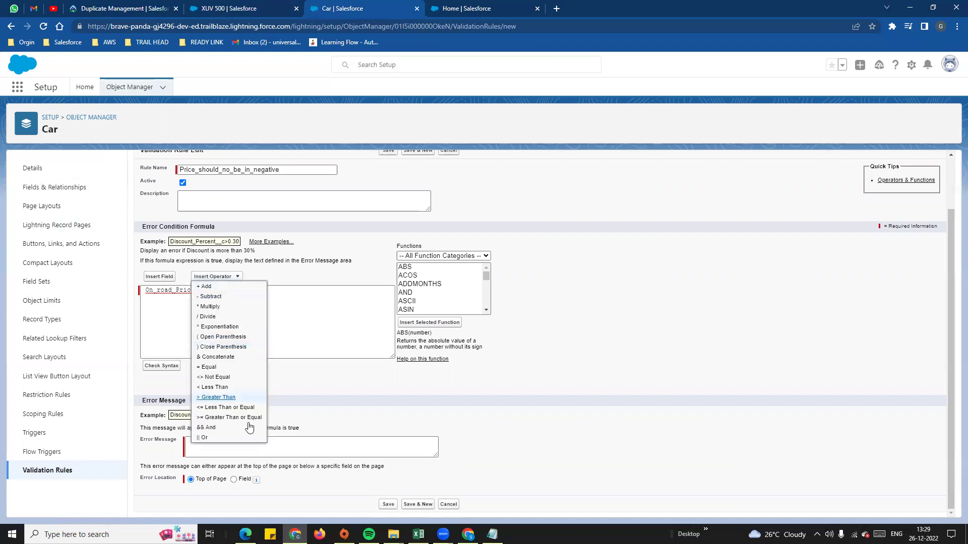
left_click(231, 292)
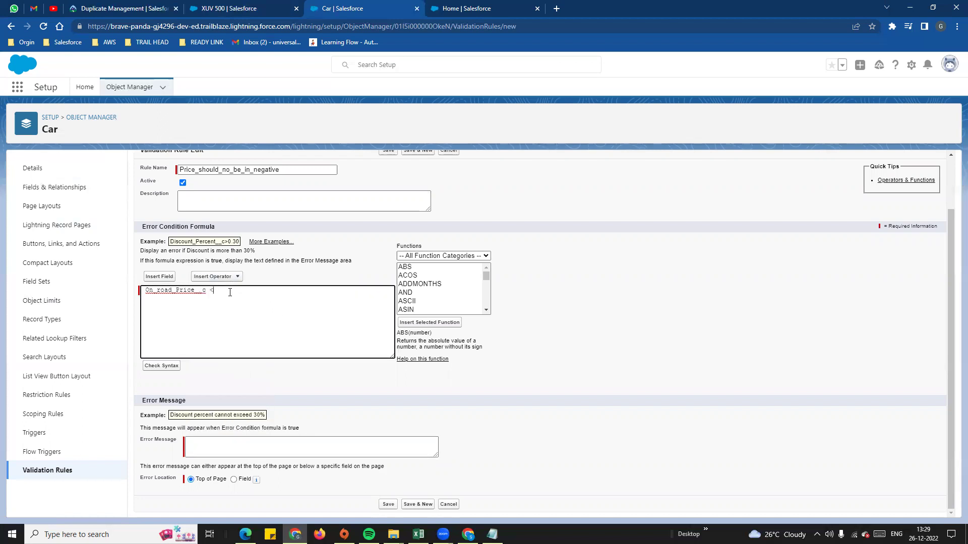
left_click(216, 277)
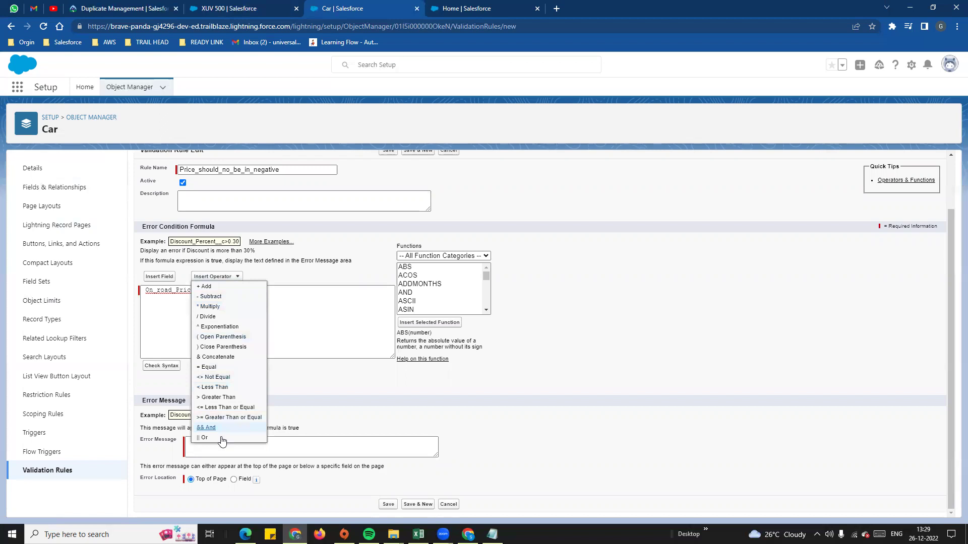
left_click(211, 387)
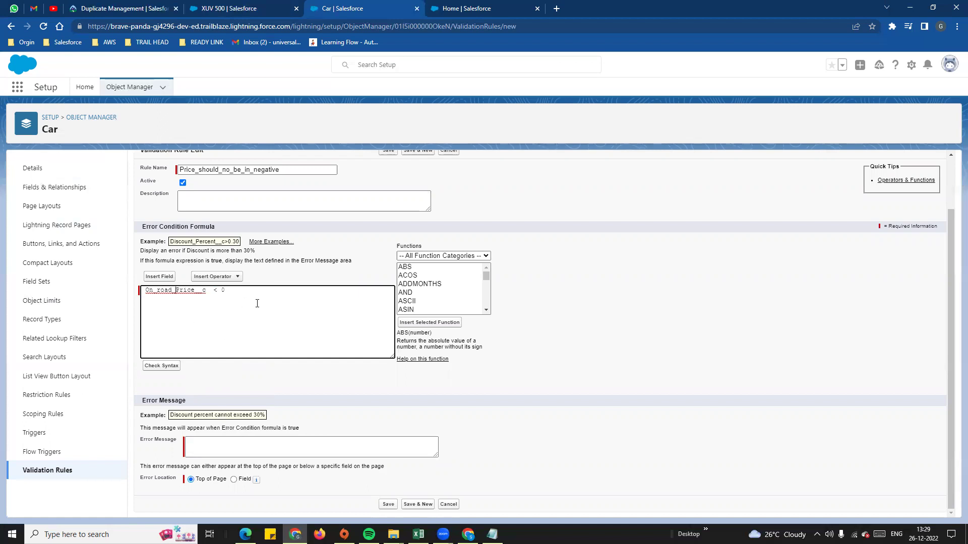
- Check the error condition formula's syntax and reread the condition
left_click_drag(226, 291, 139, 292)
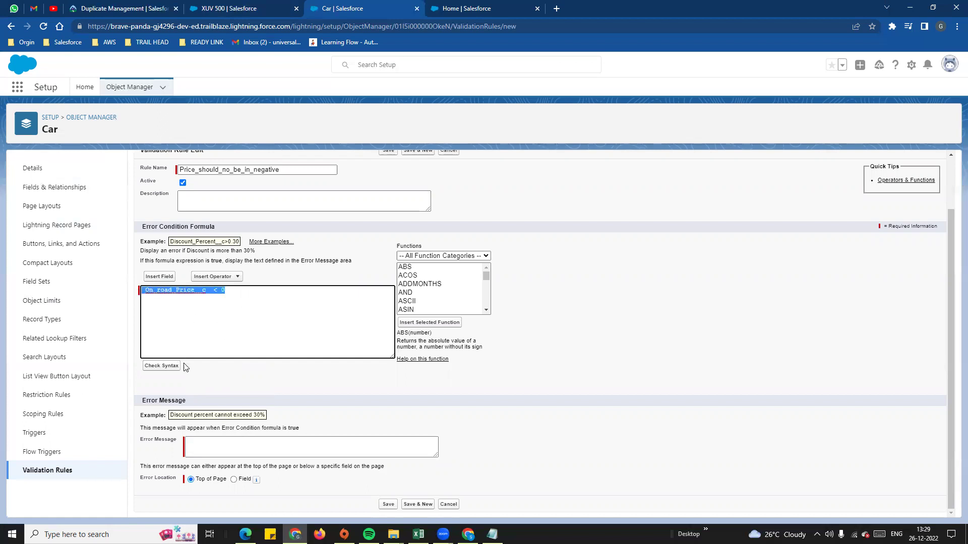
left_click(166, 367)
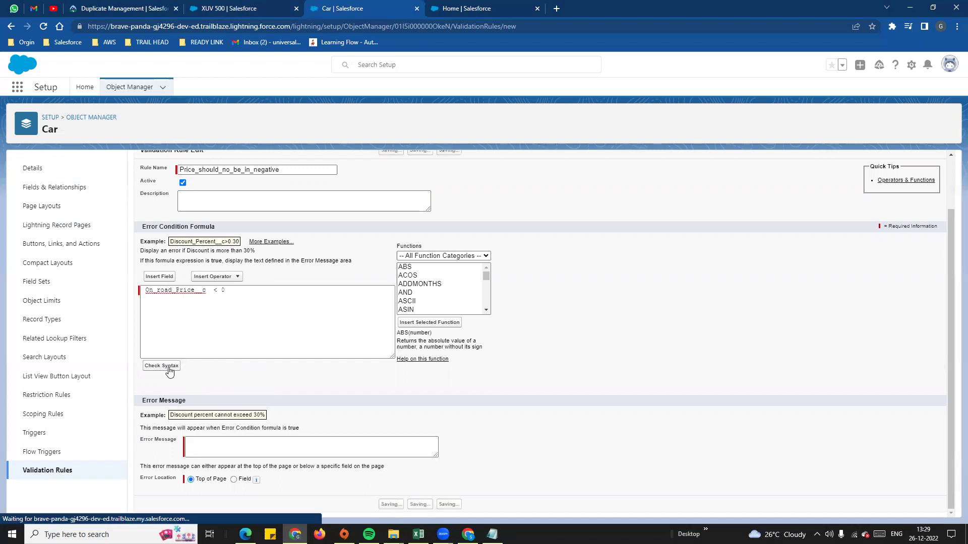
scroll(244, 407, "down", 1)
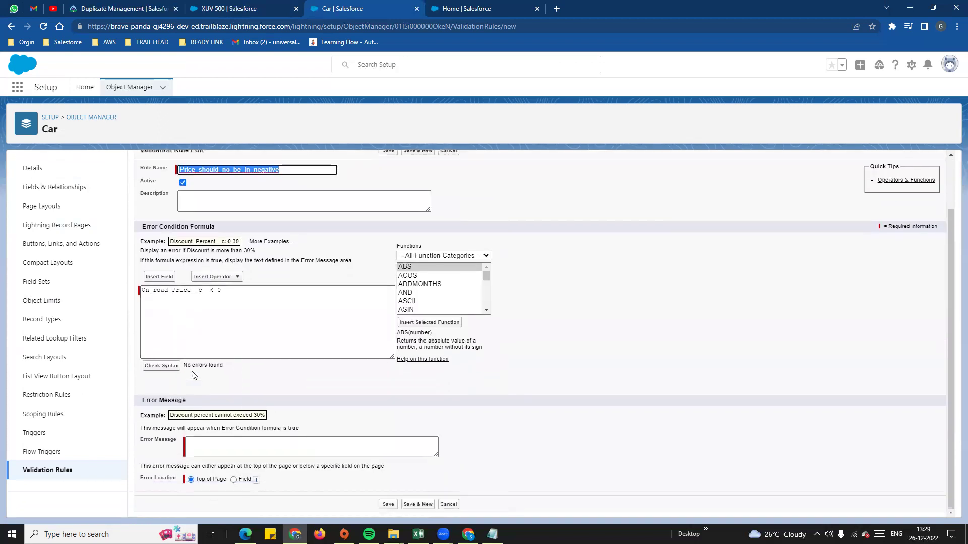
left_click(235, 321)
triple_click(193, 294)
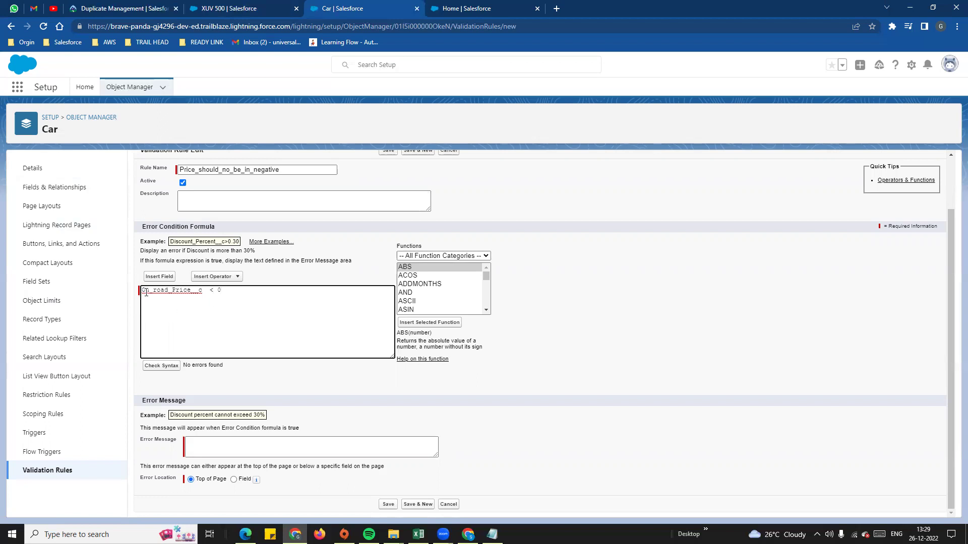
left_click_drag(142, 291, 262, 288)
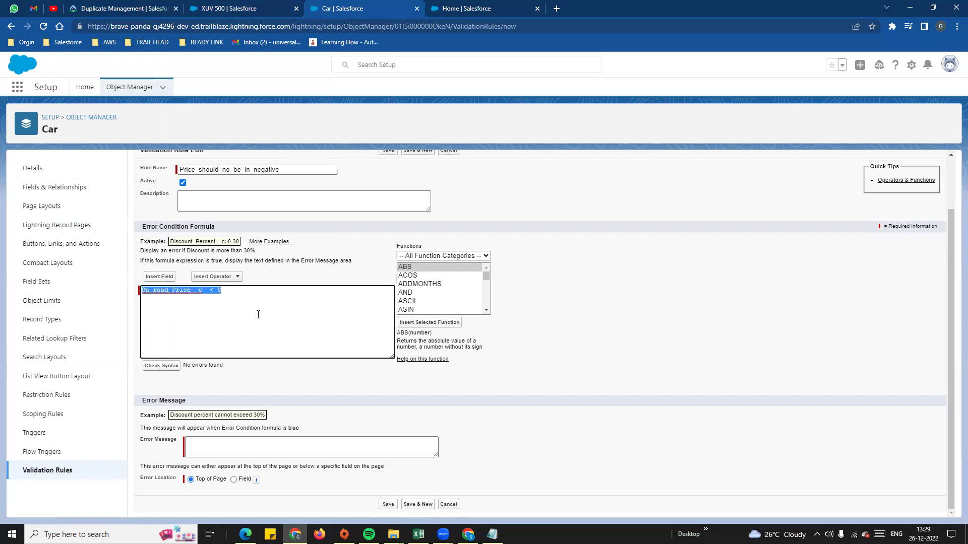
left_click_drag(143, 229, 227, 231)
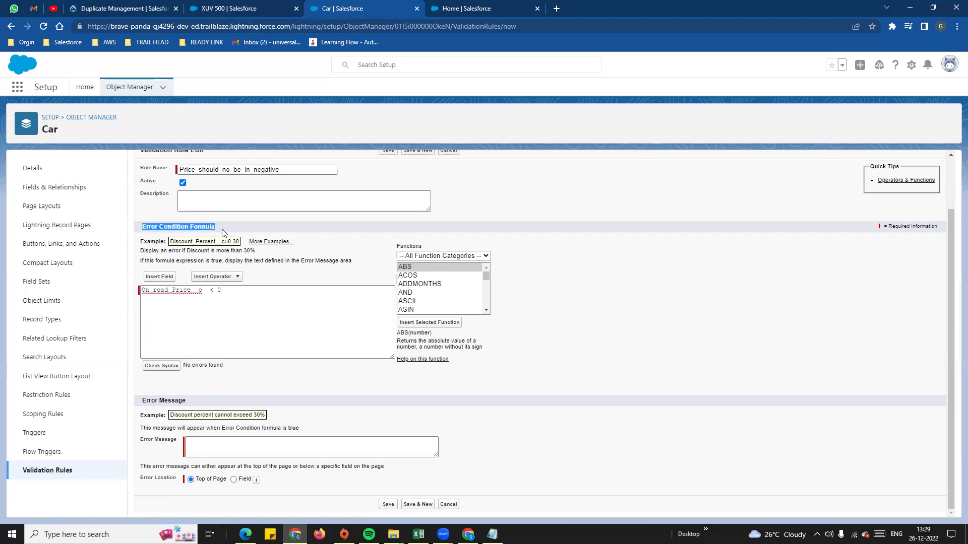
- Enter "Price cannot be in negative" as the rule's error message, correcting the misspelled word
left_click_drag(142, 402, 202, 395)
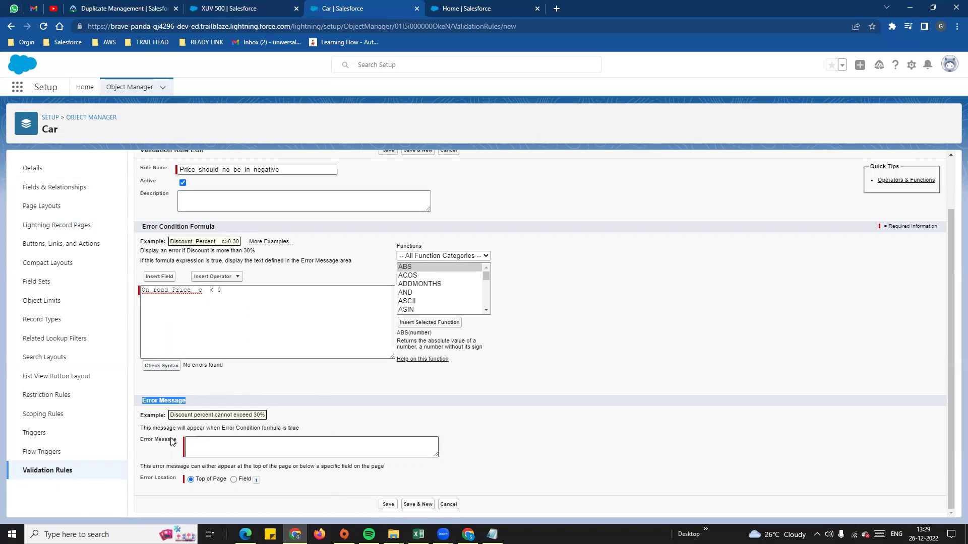
left_click(204, 439)
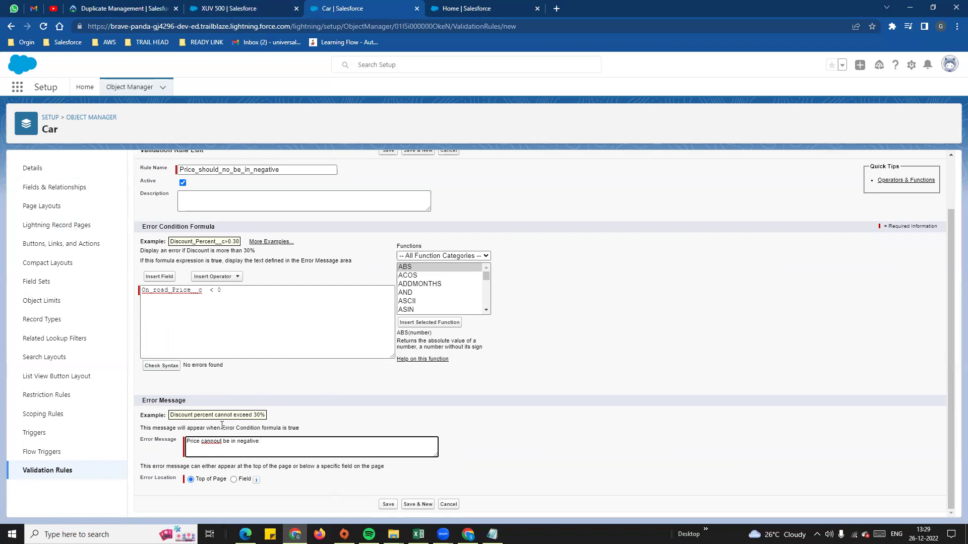
right_click(228, 443)
left_click(262, 456)
left_click(274, 468)
- Set the error location to the On road Price field and save the validation rule
left_click_drag(143, 467, 369, 465)
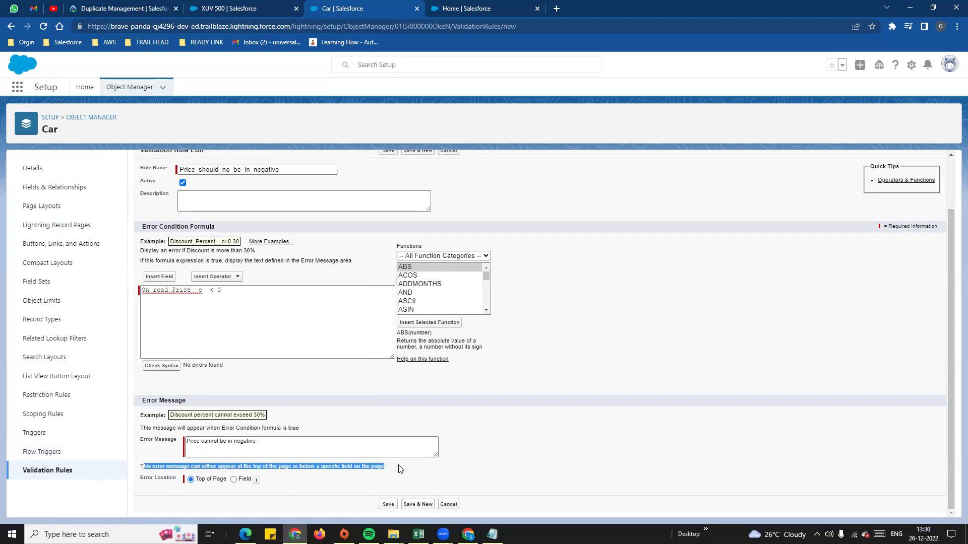
left_click(160, 498)
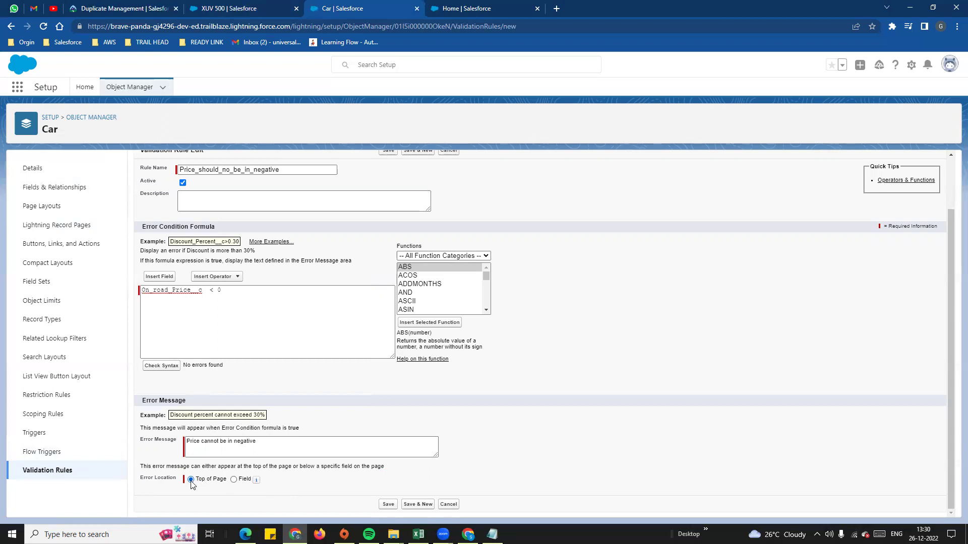
left_click(234, 481)
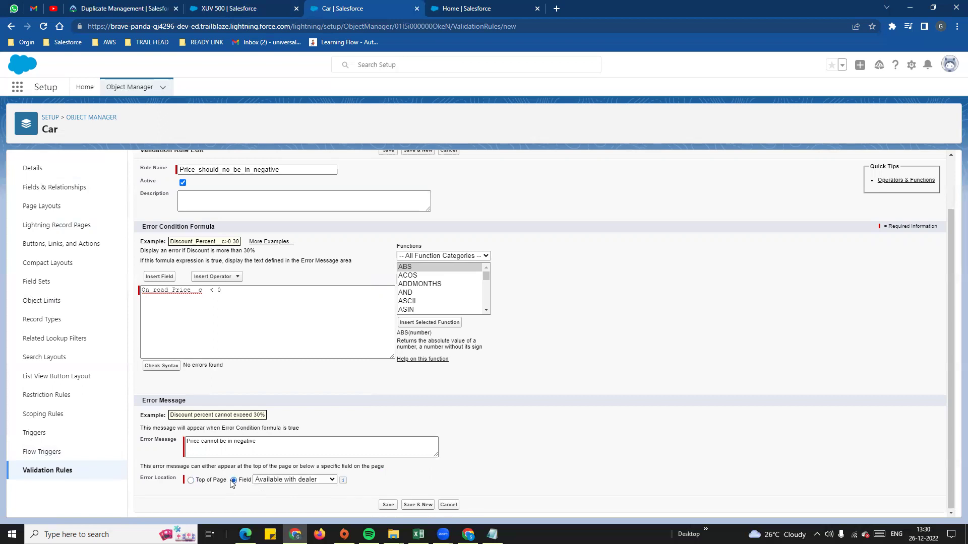
left_click(309, 482)
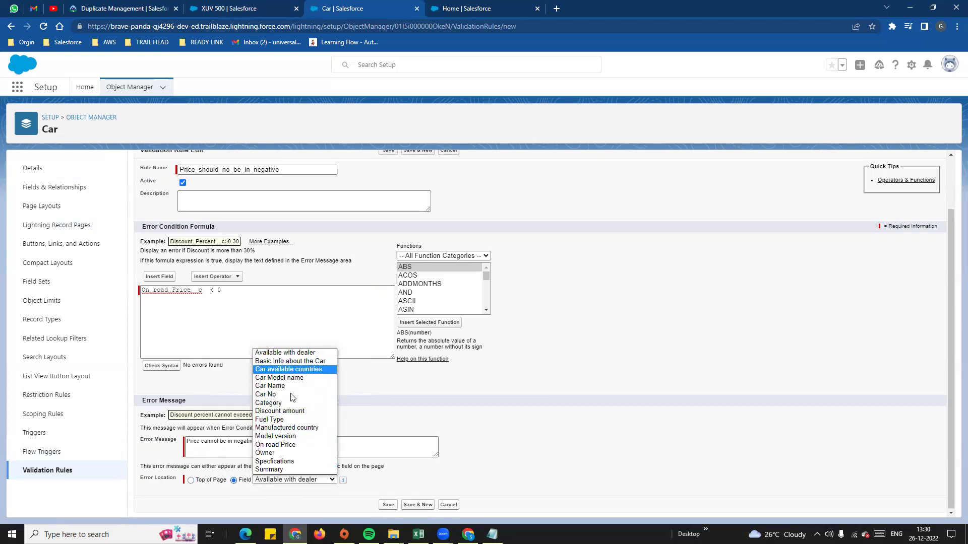
left_click(290, 445)
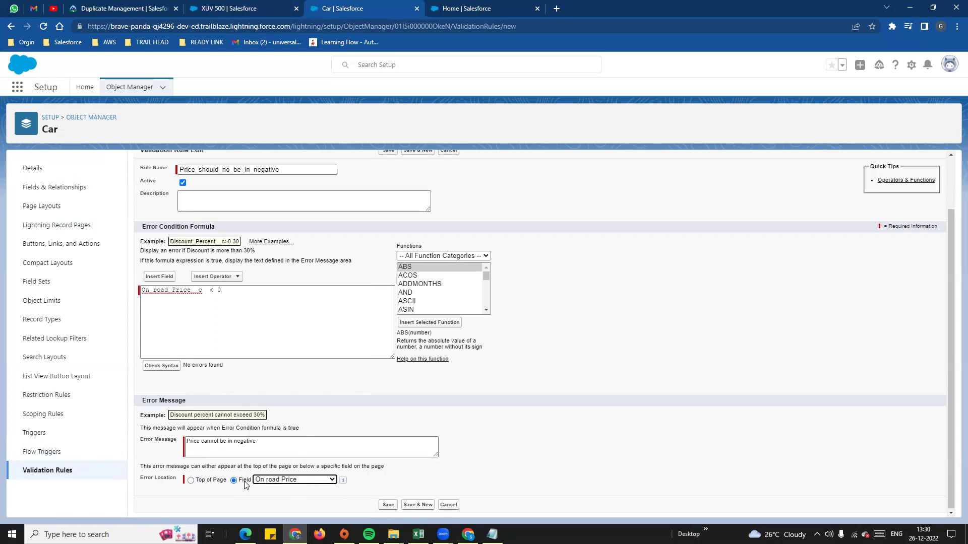
left_click(389, 505)
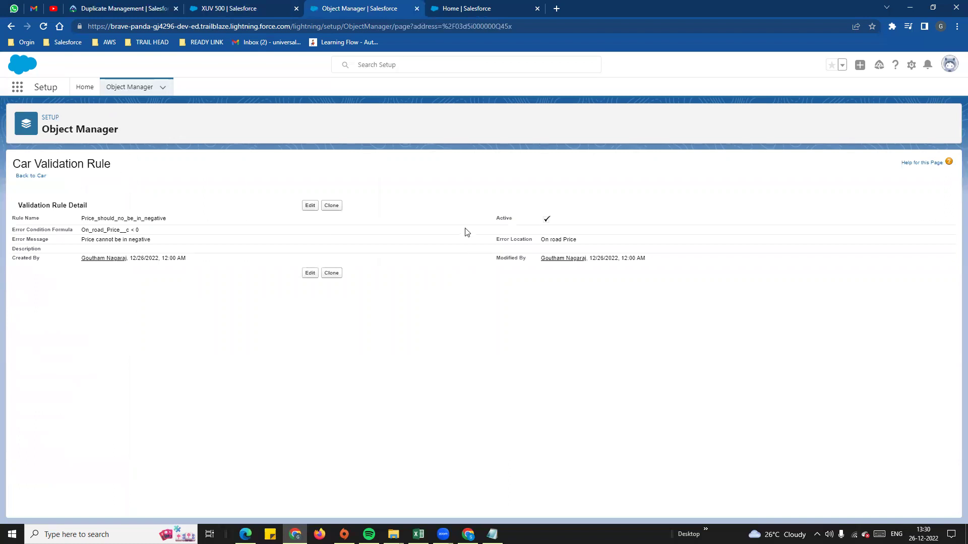
- Review the saved rule's Active status, error condition formula and error message
double_click(498, 220)
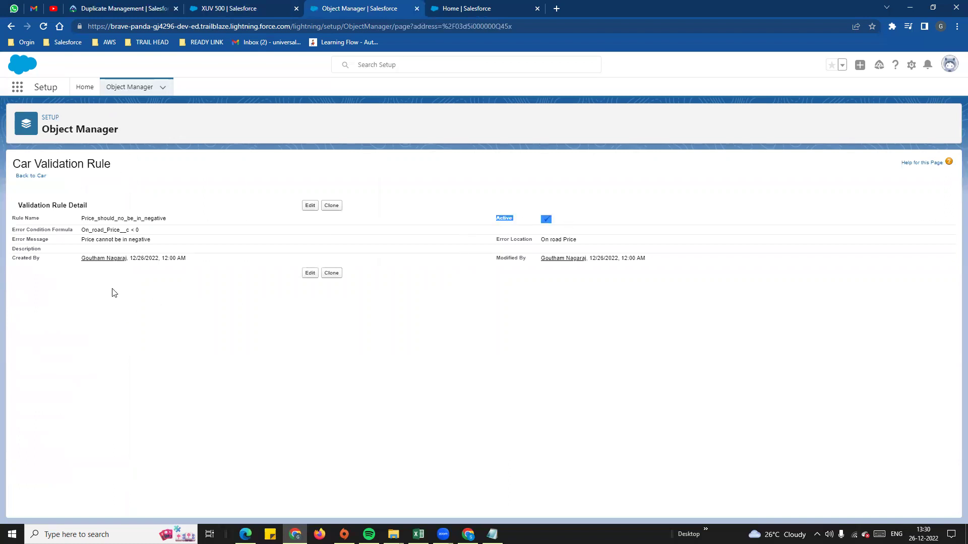
triple_click(86, 229)
triple_click(76, 241)
- Test the rule by trying to save the XUV 500 record with an On road Price of -10000, and read the field's error message
left_click(247, 6)
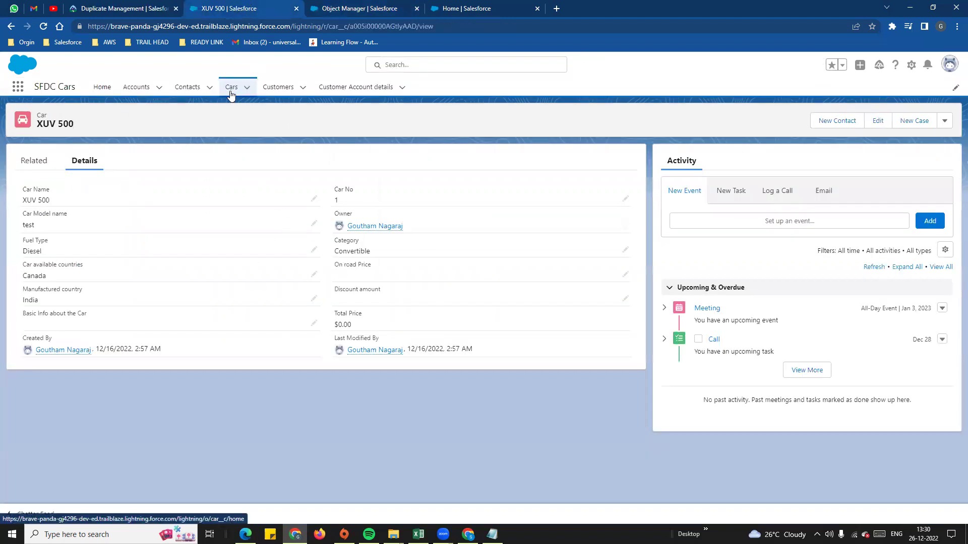
left_click(626, 274)
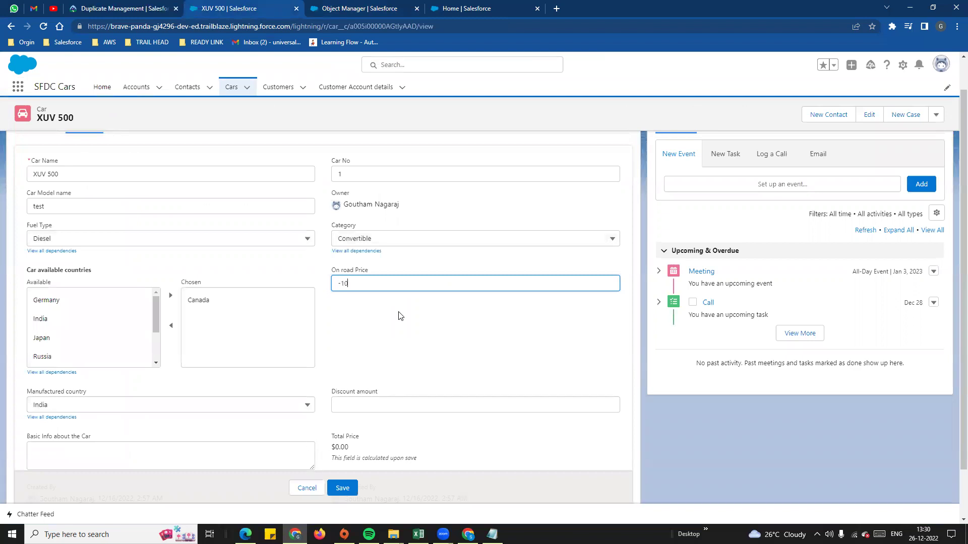
left_click(513, 340)
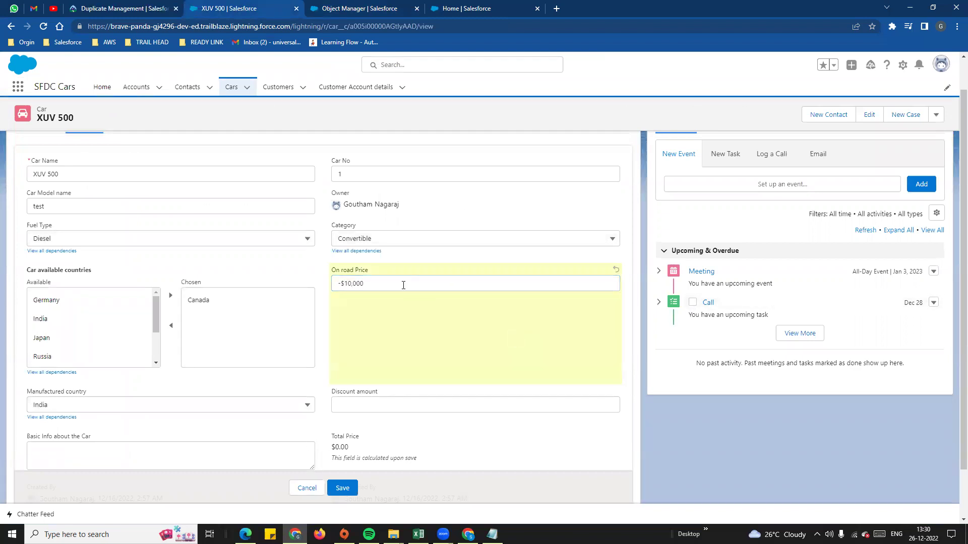
left_click(343, 488)
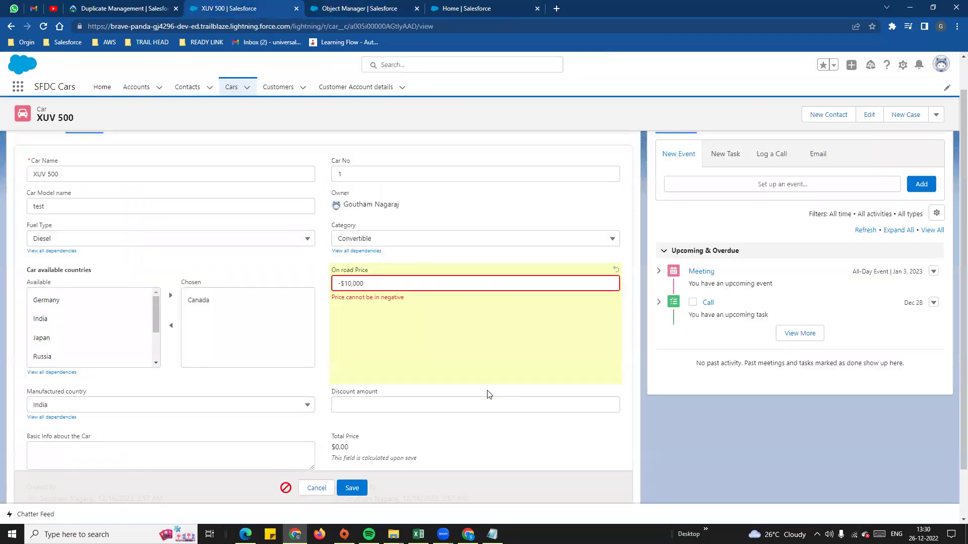
left_click_drag(331, 297, 417, 298)
scroll(371, 309, "up", 1)
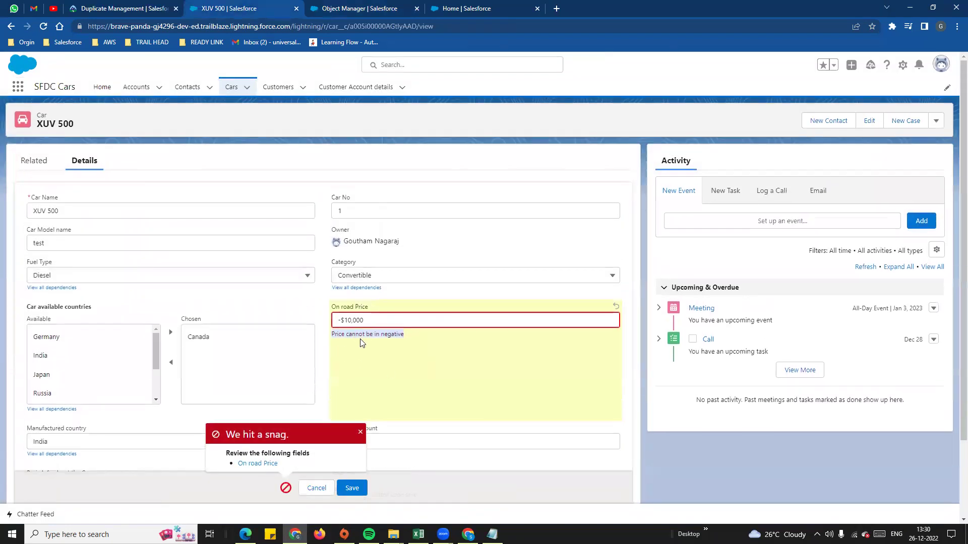
left_click(337, 307)
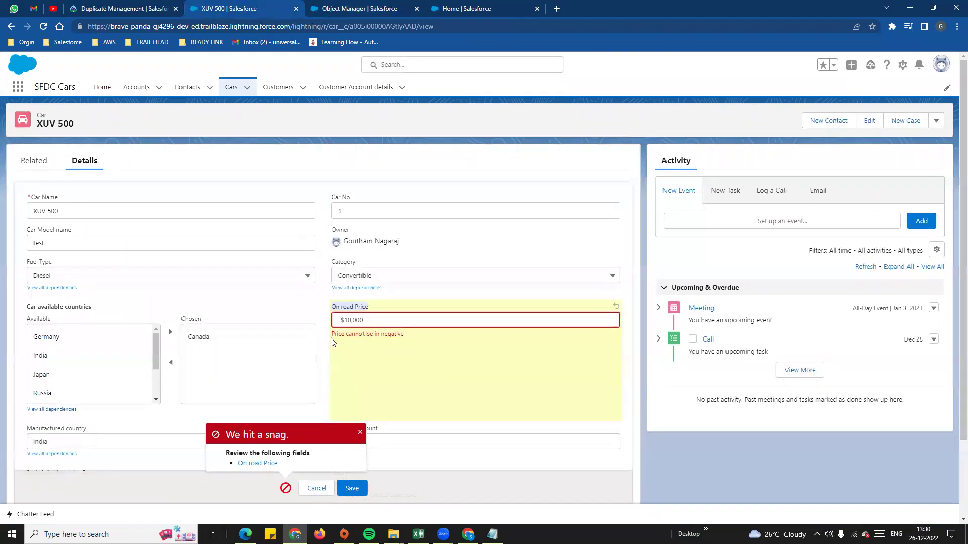
left_click_drag(335, 334, 411, 339)
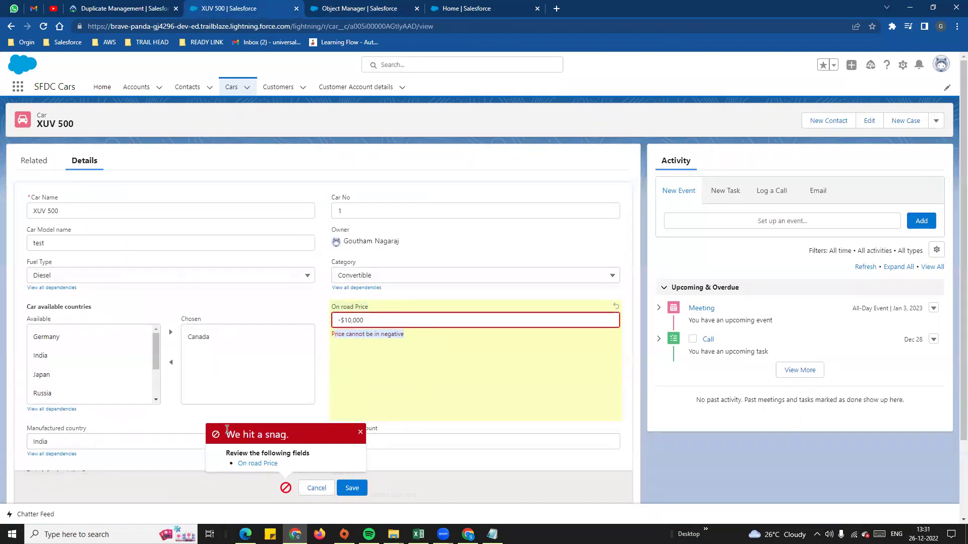
- Change the XUV 500 record's On road Price to 10000 and save the record
left_click(333, 316)
left_click(343, 321)
key("BackSpace")
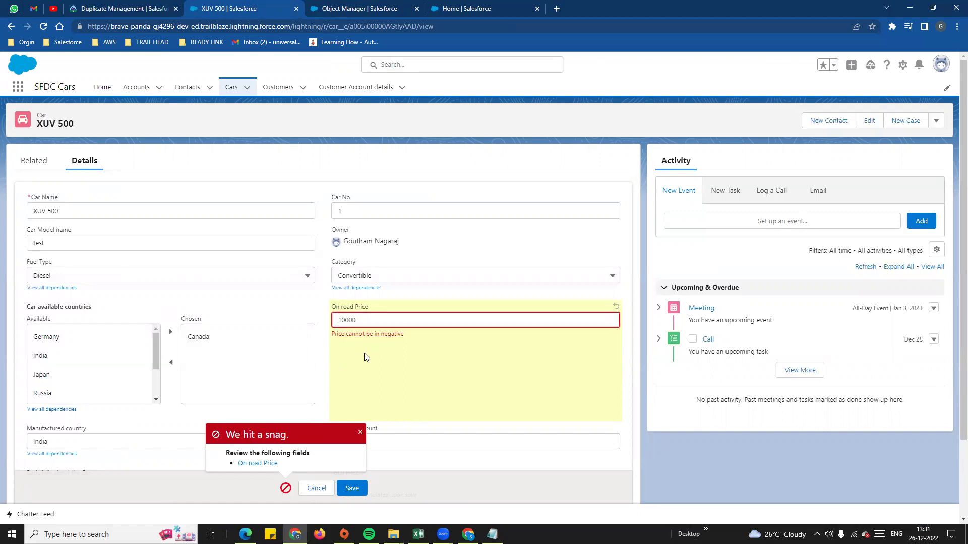
left_click(356, 488)
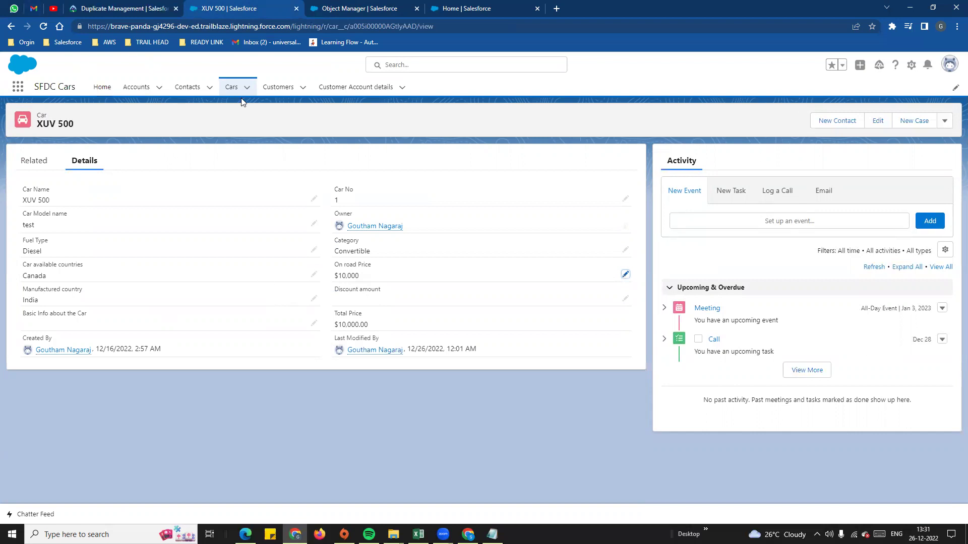
- Start a new car record with Car Name XUV 300 and Car Model name w8
left_click(232, 88)
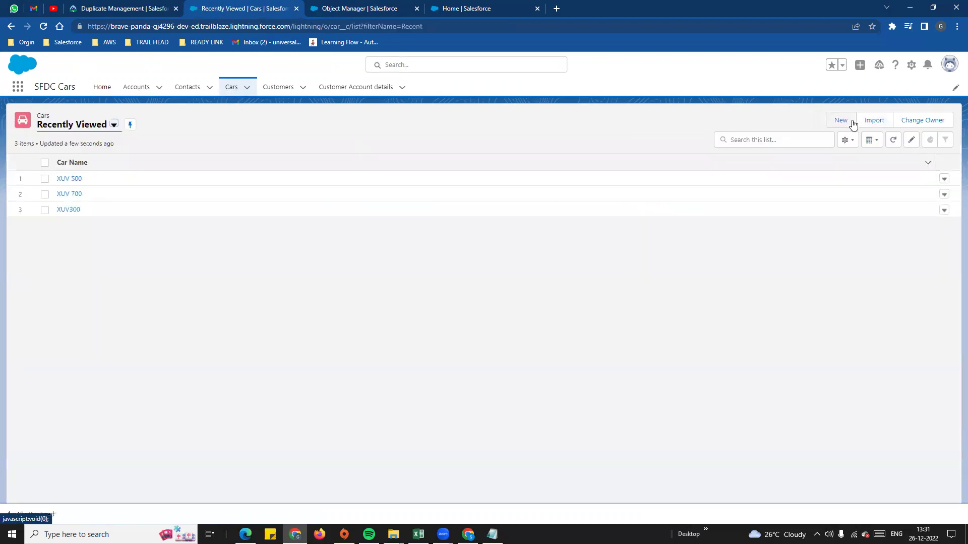
left_click(847, 121)
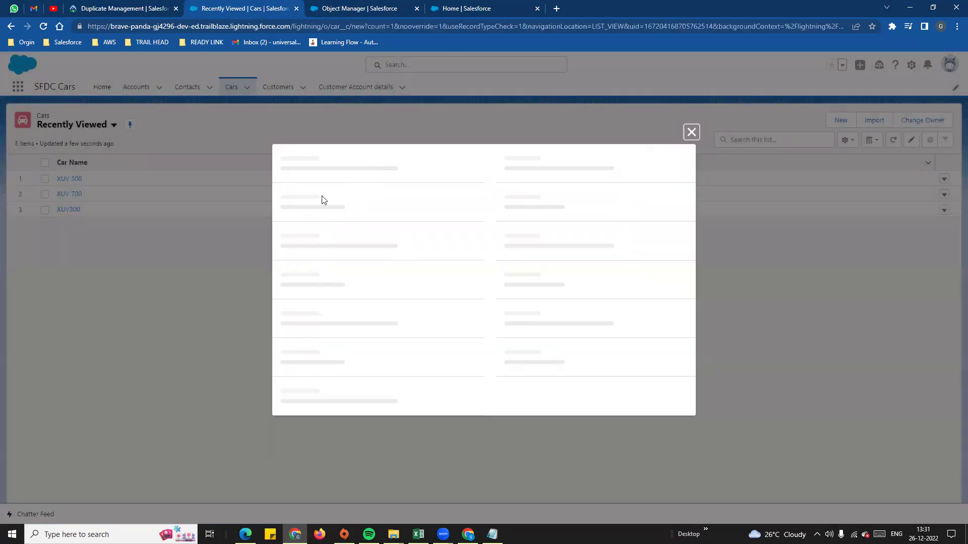
type("XUV 300")
left_click(307, 186)
type("w8")
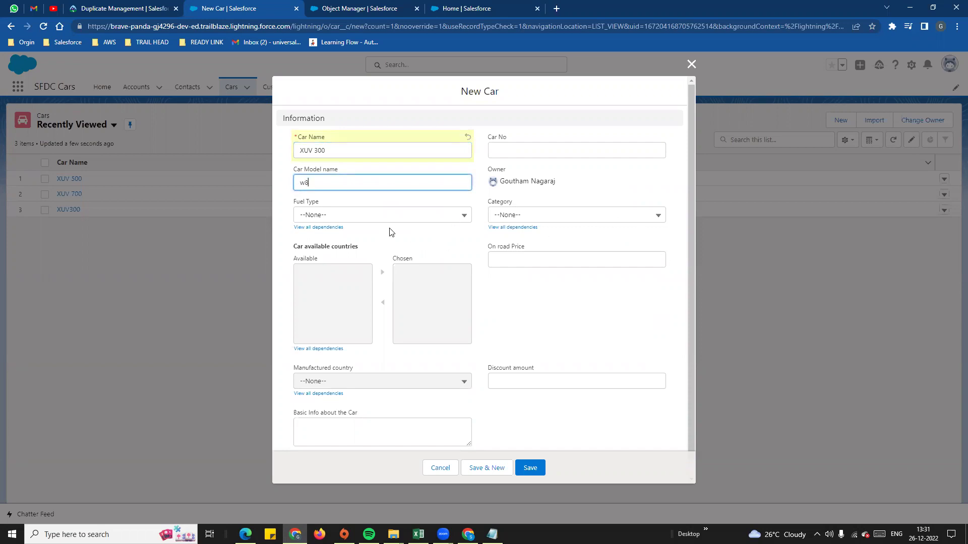
- Test the rule by trying to save the new car with On road Price -15000 and Fuel Type Diesel, and read the field's error message
left_click(544, 261)
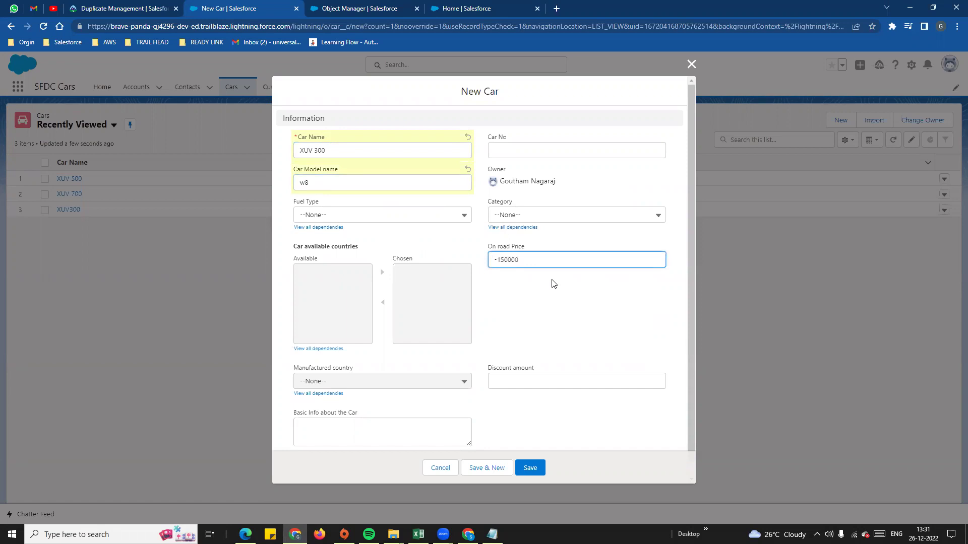
left_click(557, 287)
left_click(395, 215)
left_click(353, 253)
left_click(530, 468)
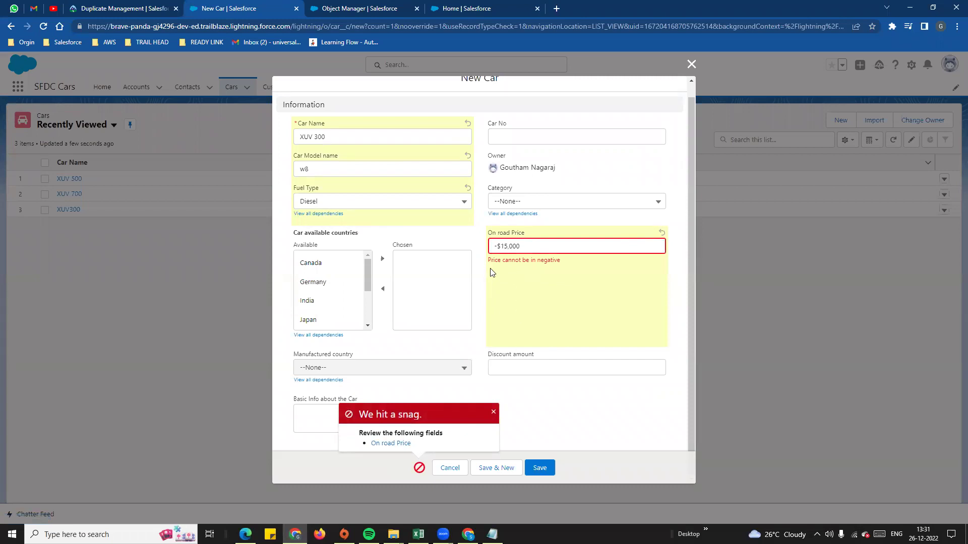
left_click_drag(489, 261, 567, 265)
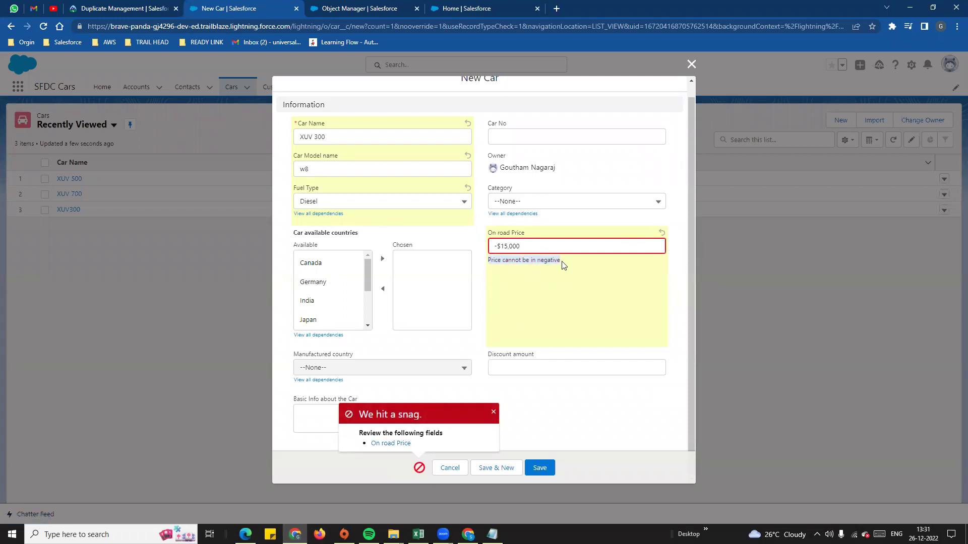
left_click(510, 282)
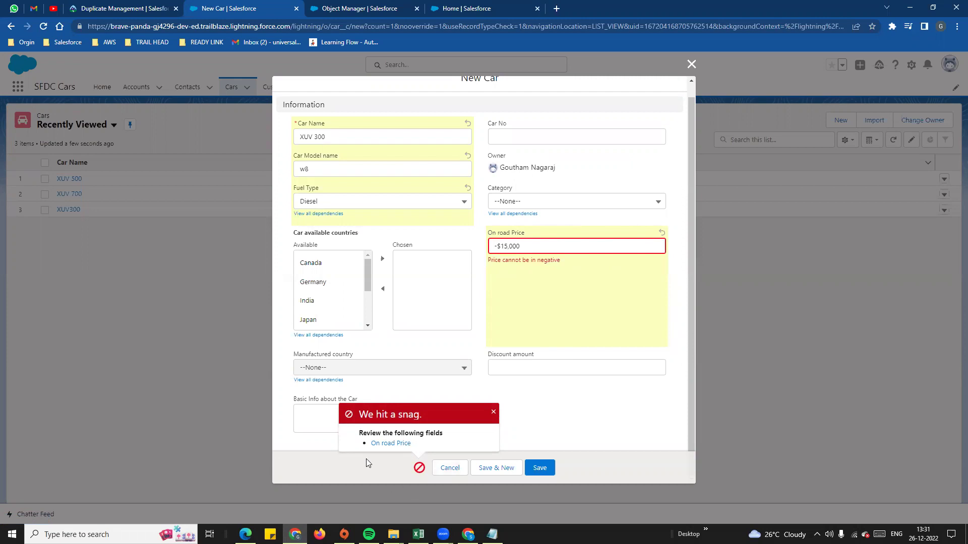
left_click_drag(489, 261, 584, 265)
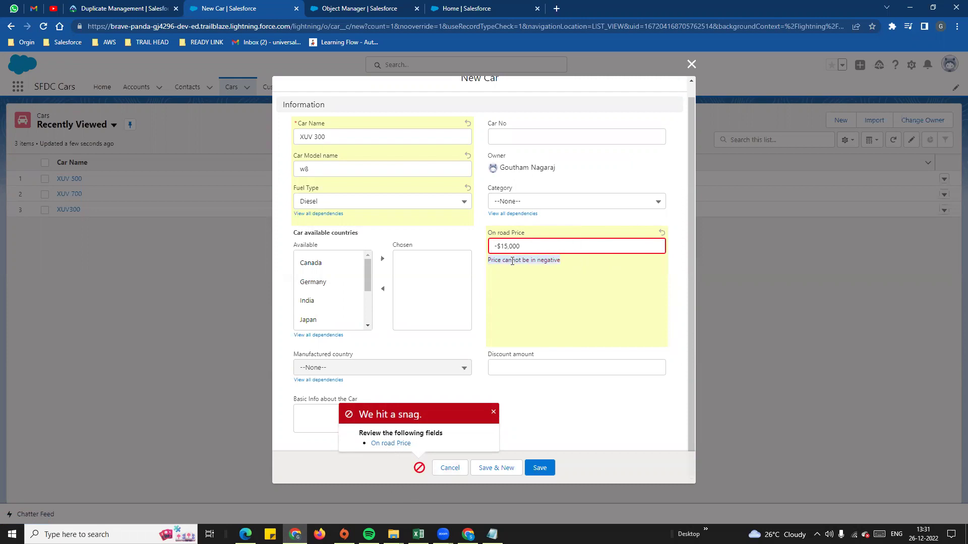
- Change the new car's On road Price to 15000 and save the record
left_click(498, 246)
key("BackSpace")
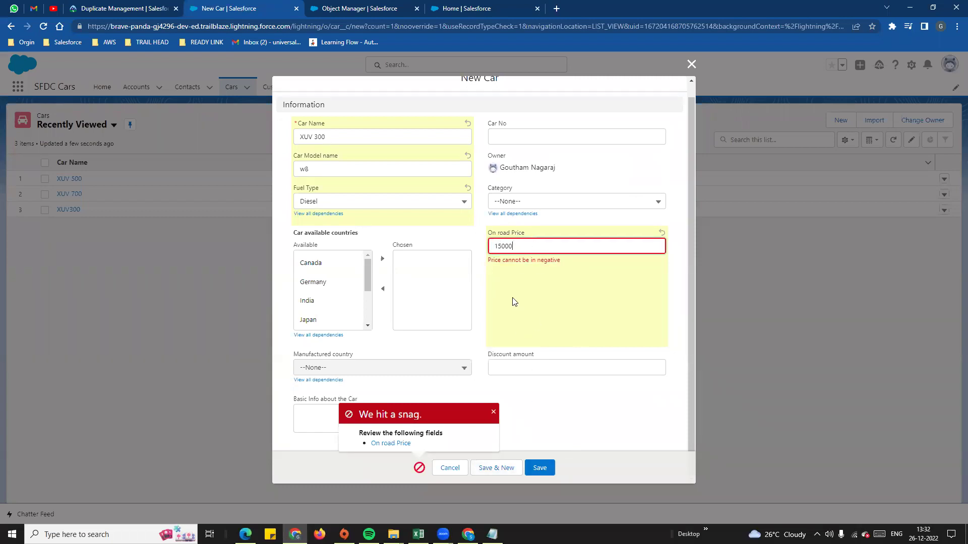
left_click(538, 468)
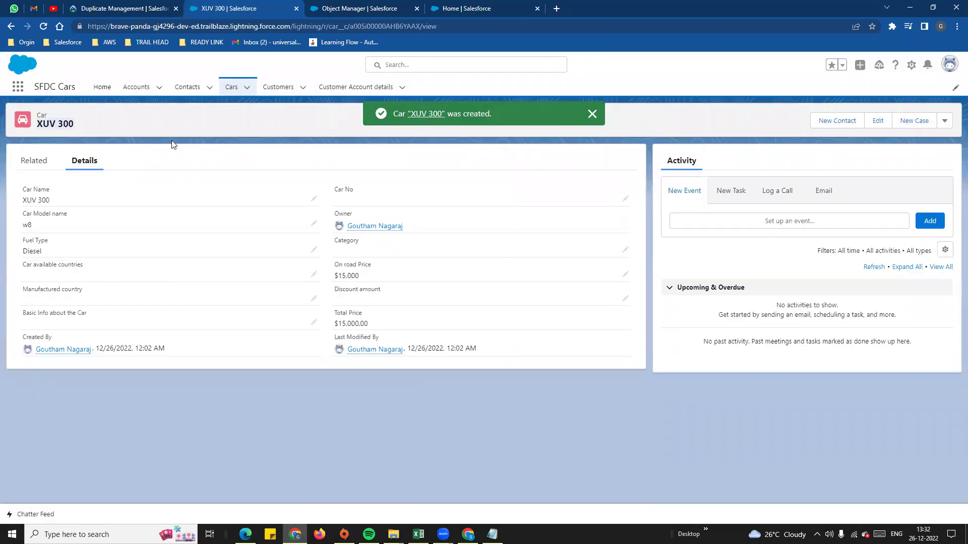
- Return to Setup, search the Object Manager for "car" and open the Car object
left_click(366, 5)
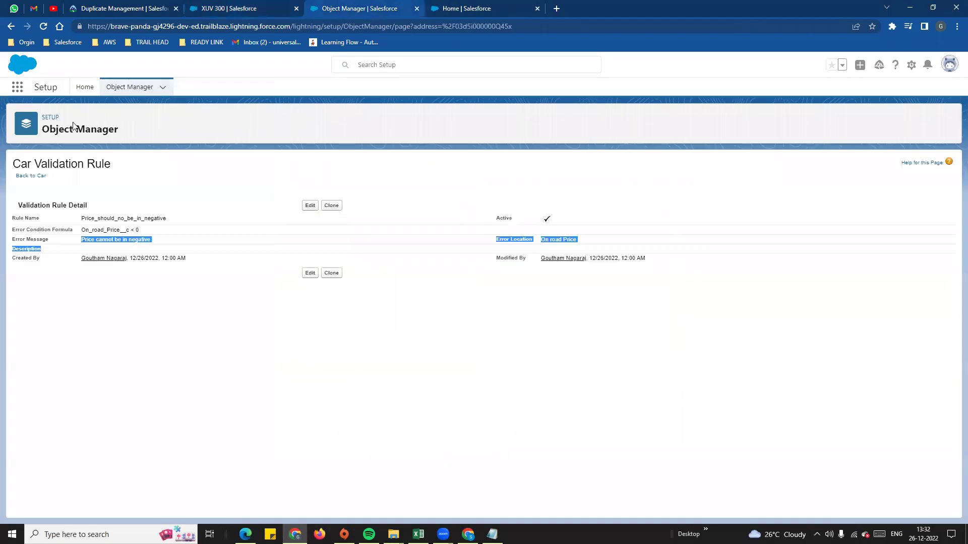
left_click(135, 89)
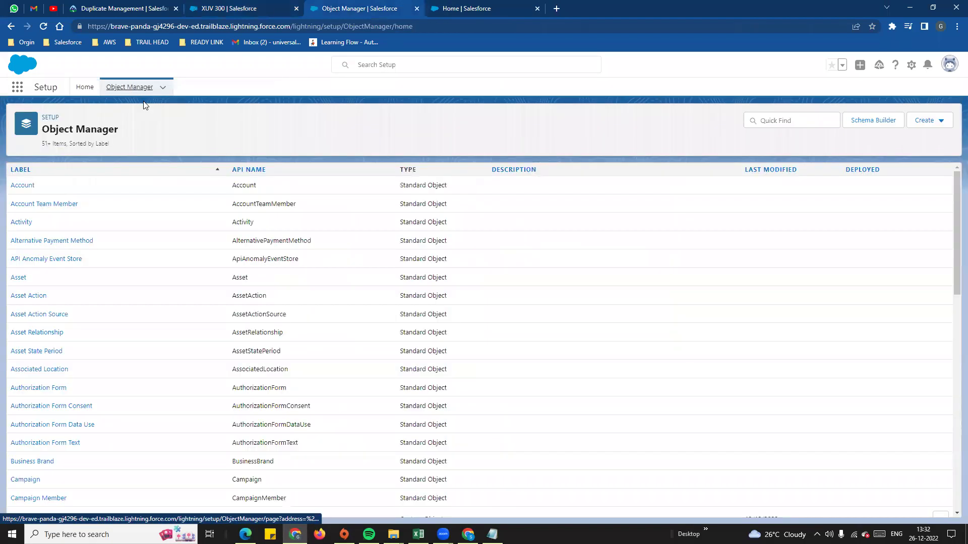
left_click(786, 121)
type("car")
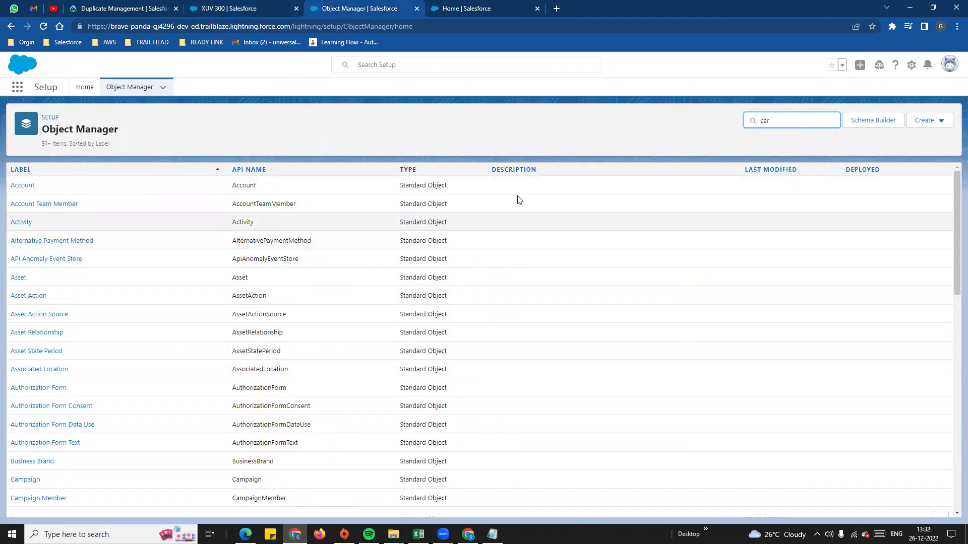
left_click(17, 189)
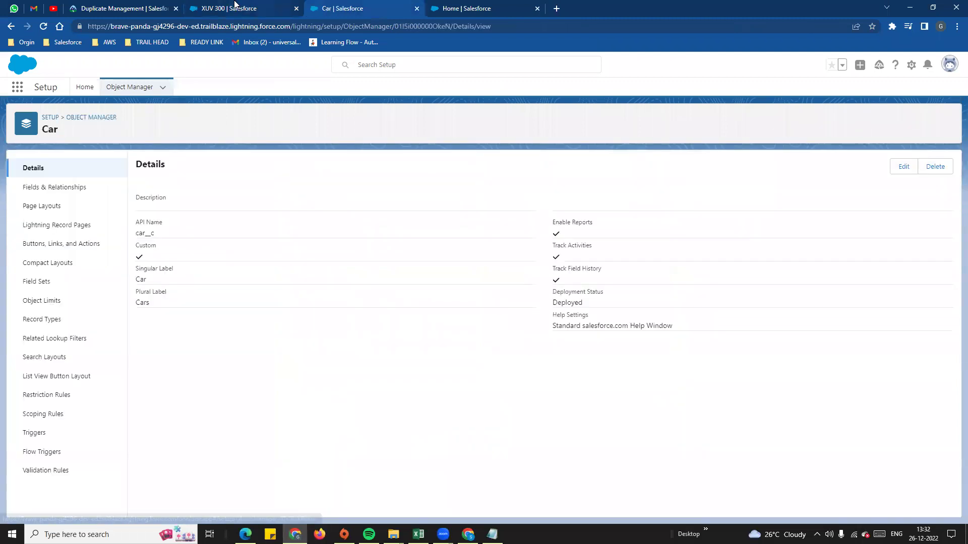
- Open a blank new car form and examine its Basic Info about the Car and Discount amount fields
left_click(242, 8)
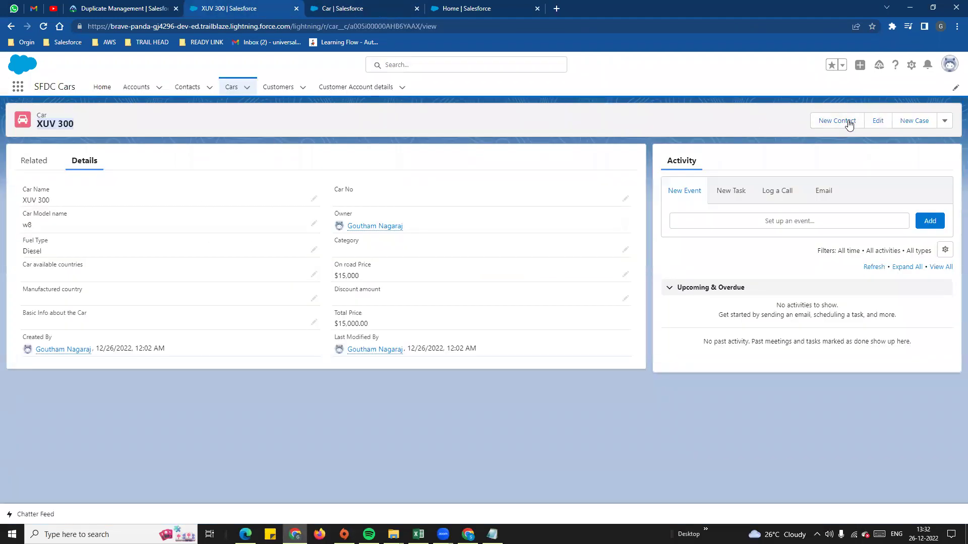
left_click(231, 87)
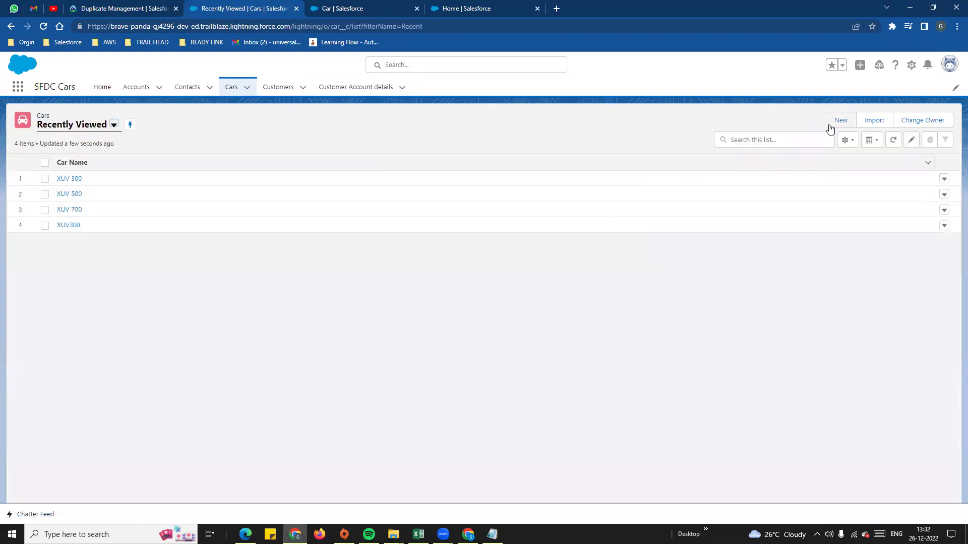
left_click(839, 121)
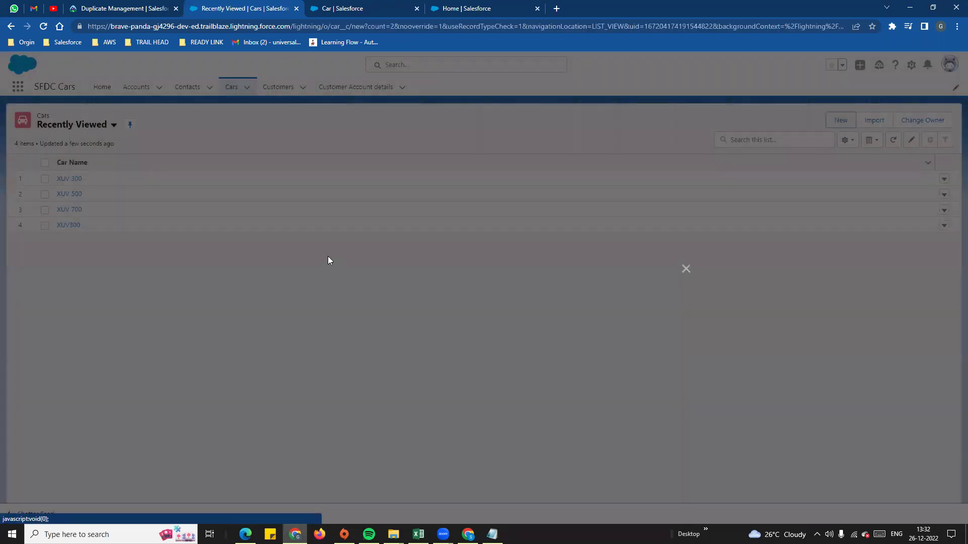
scroll(368, 376, "down", 1)
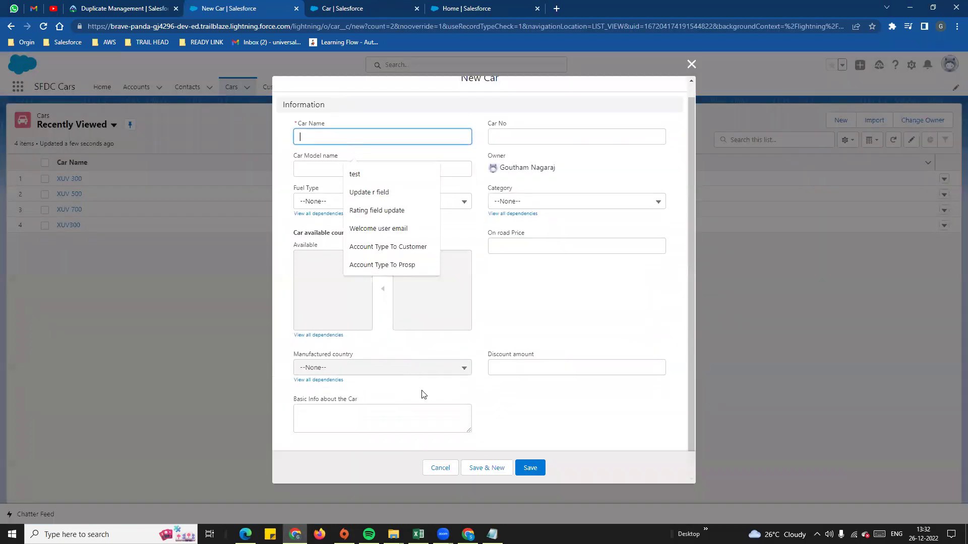
left_click(322, 431)
left_click_drag(356, 418, 313, 410)
right_click(314, 410)
left_click(343, 416)
left_click(344, 423)
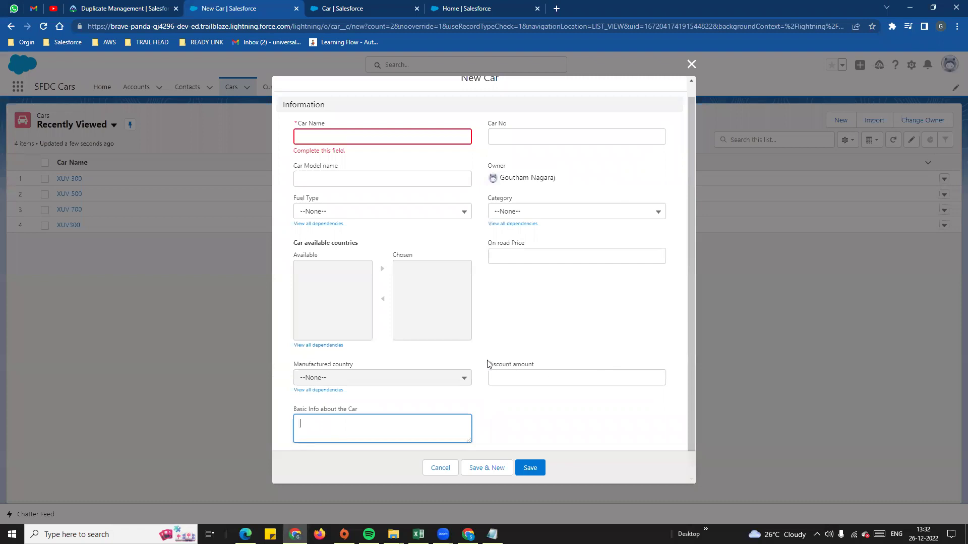
left_click_drag(487, 365, 547, 367)
right_click(519, 360)
left_click(546, 370)
- Start a new validation rule on the Car object in Setup
left_click(340, 7)
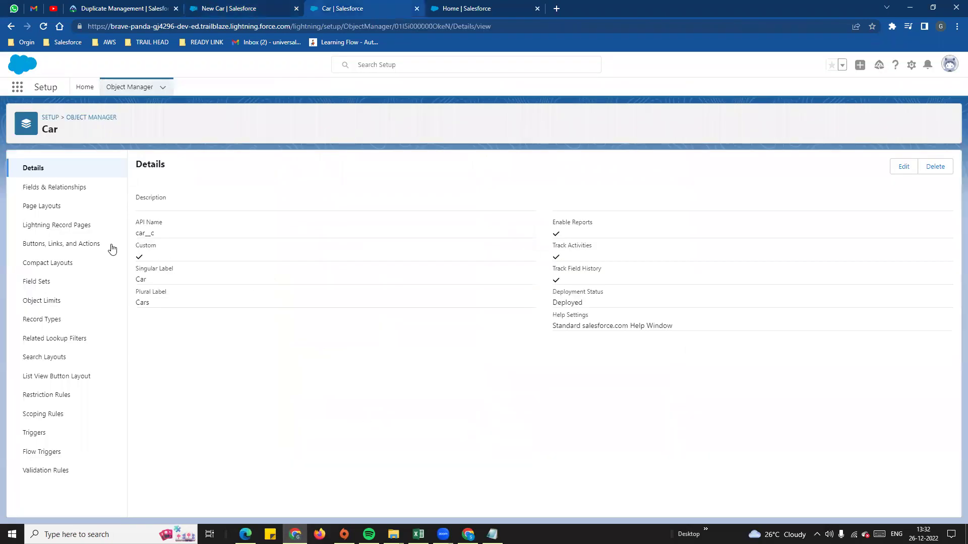
left_click(42, 472)
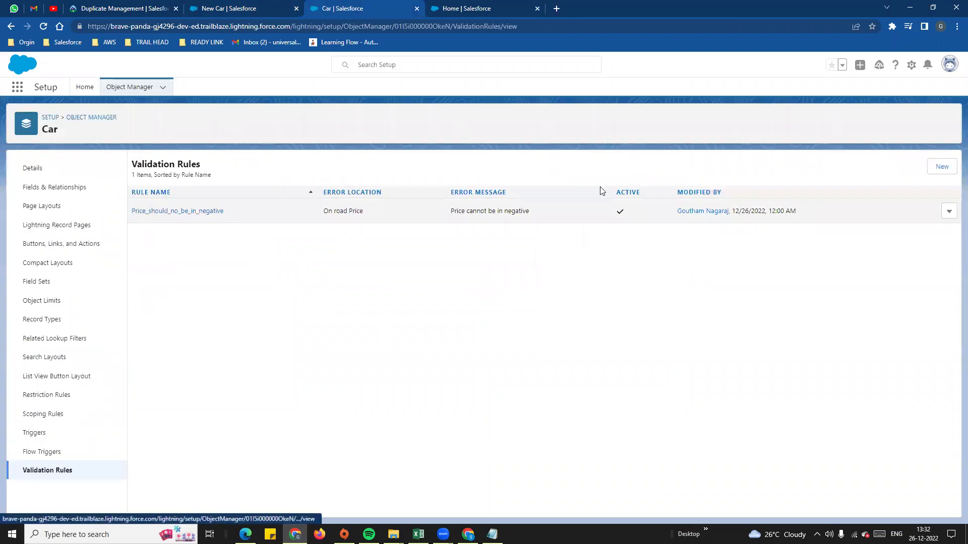
left_click(936, 168)
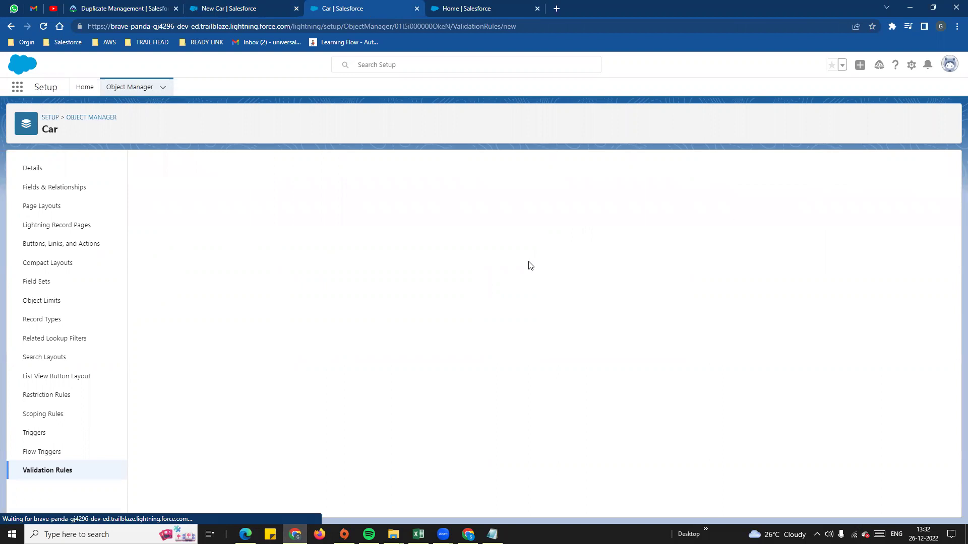
left_click(283, 228)
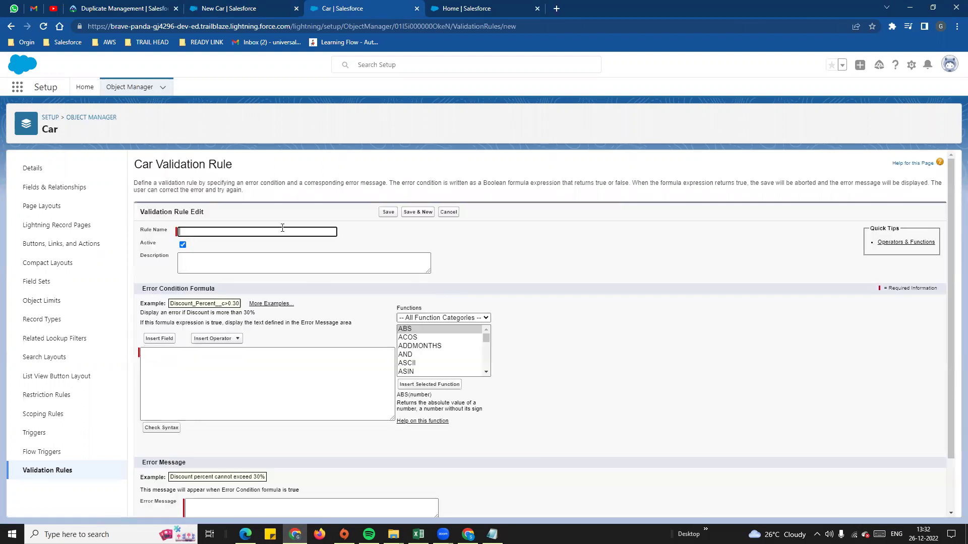
- Name the rule "basic Info about the car and discount", correcting the misspelled "Info"
left_click(182, 230)
type("bas")
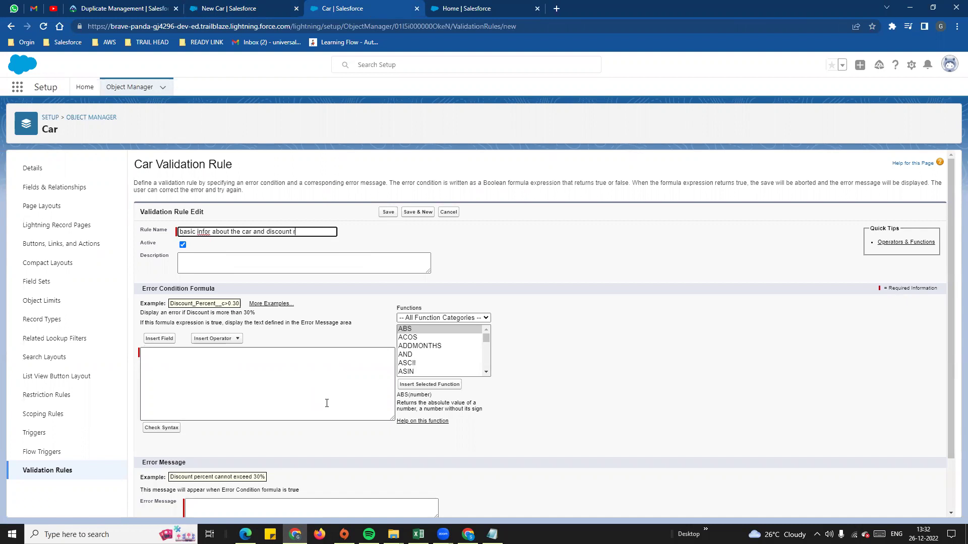
left_click(285, 231)
right_click(206, 235)
left_click(220, 241)
key("BackSpace")
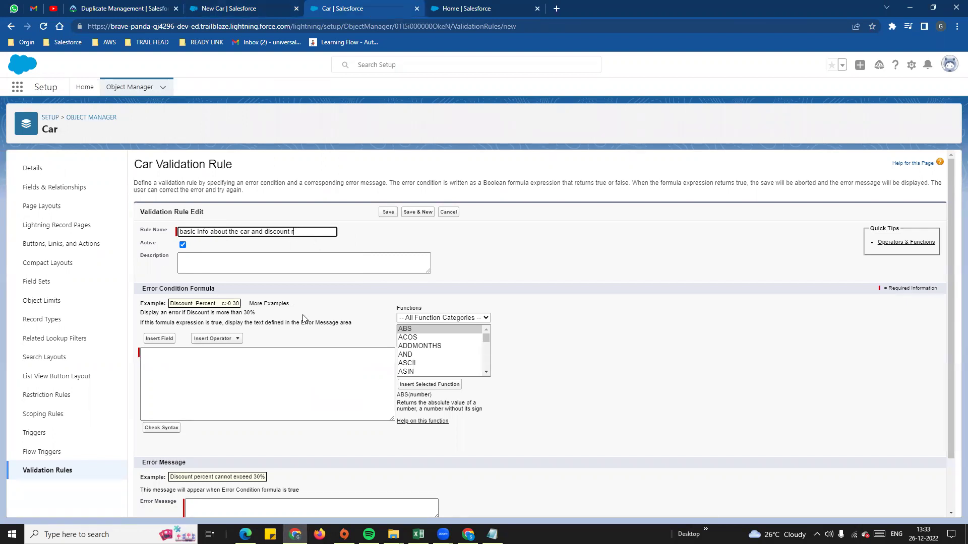
- Reuse the rule name in the description, making it "basic_Info_about_the_car_and_discount field is required"
left_click(250, 260)
key("shift+Tab")
key("shift+Tab")
key("ctrl+c")
left_click(239, 260)
key("ctrl+v")
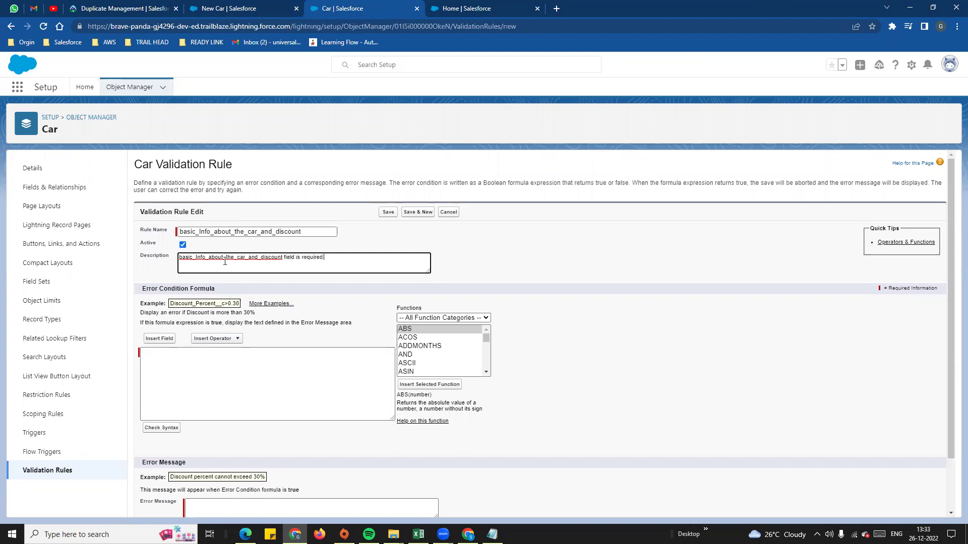
- Find the ISBLANK function, read its description and insert it into the error condition formula
left_click(318, 350)
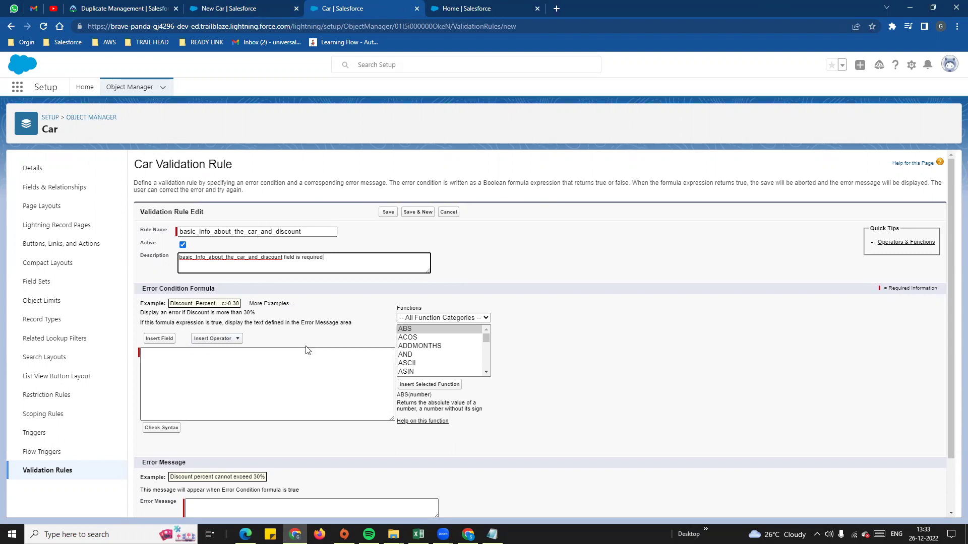
scroll(273, 317, "down", 1)
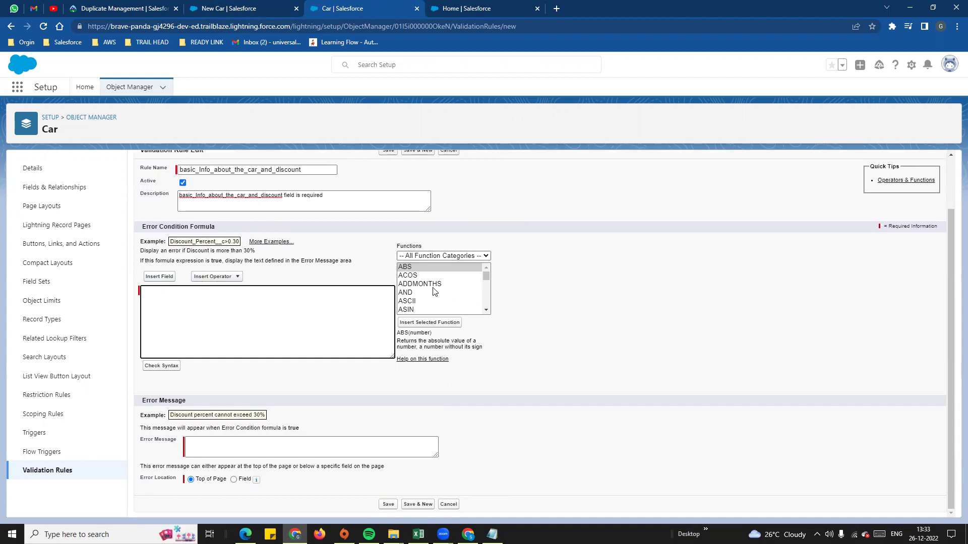
scroll(444, 291, "down", 9)
left_click(486, 310)
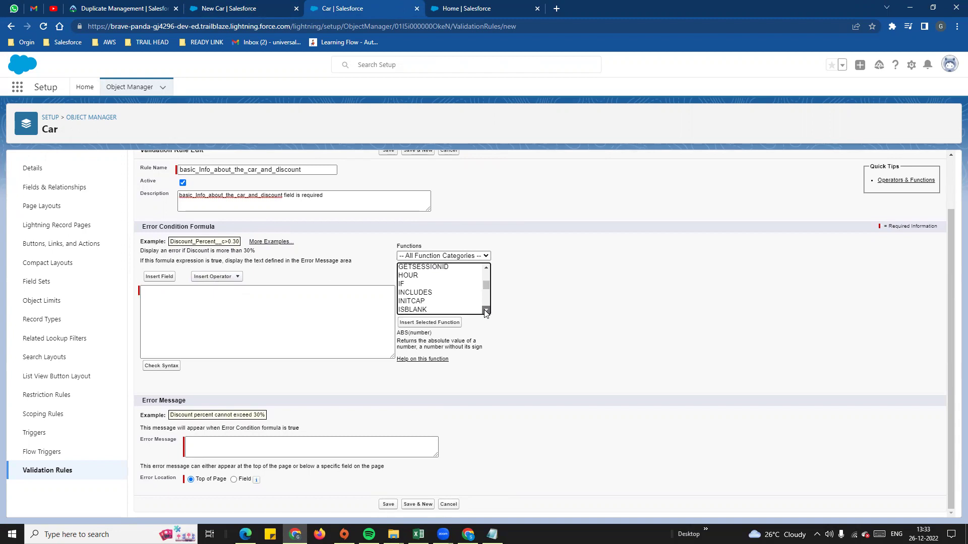
scroll(427, 305, "down", 2)
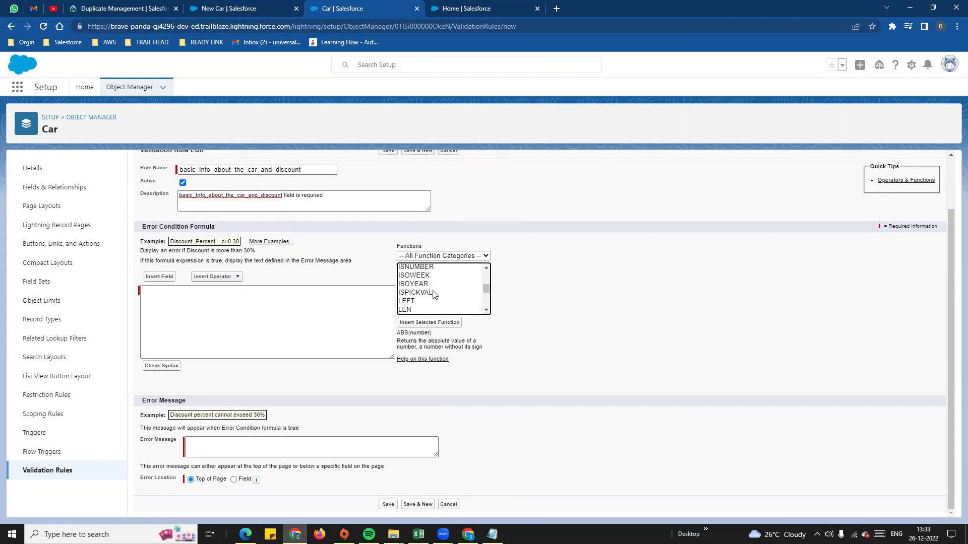
left_click(486, 268)
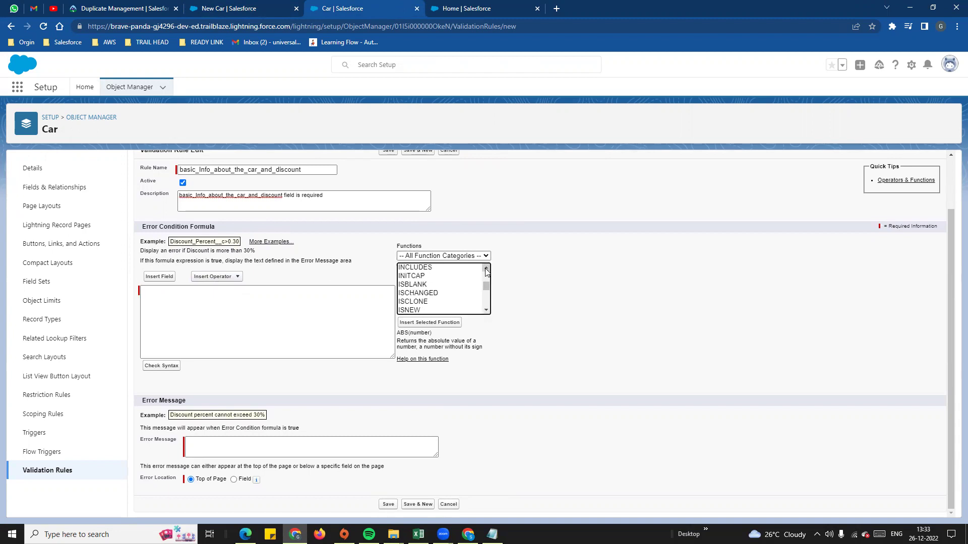
left_click(421, 287)
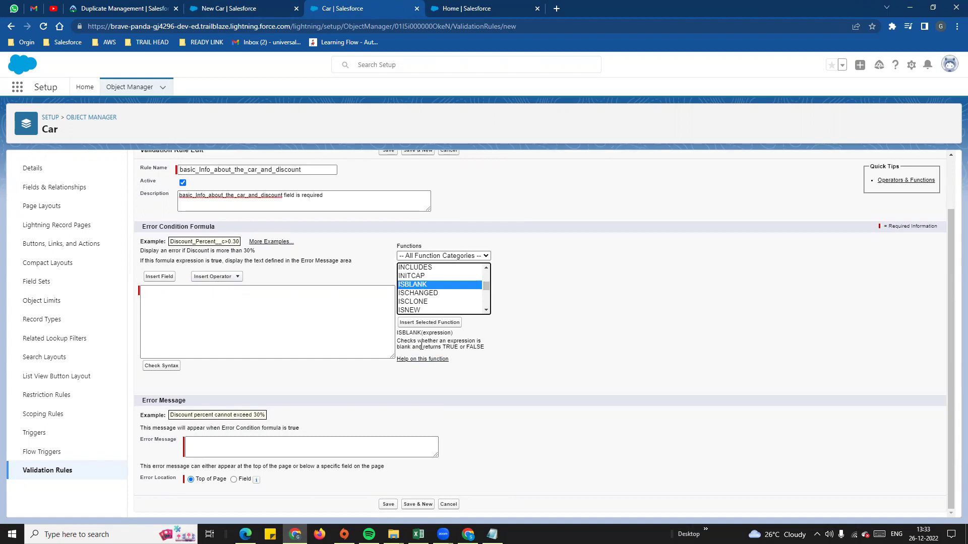
left_click_drag(399, 341, 496, 347)
left_click(489, 358)
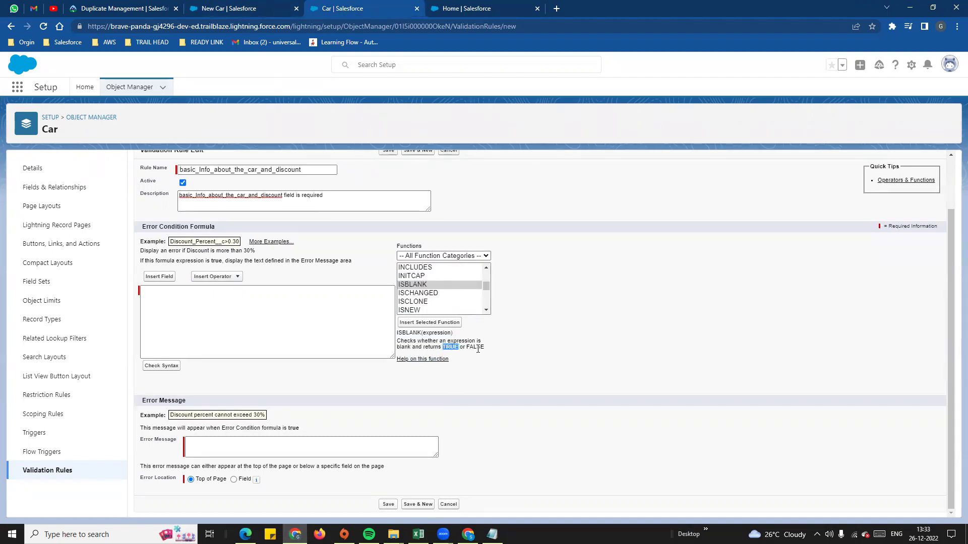
left_click(420, 289)
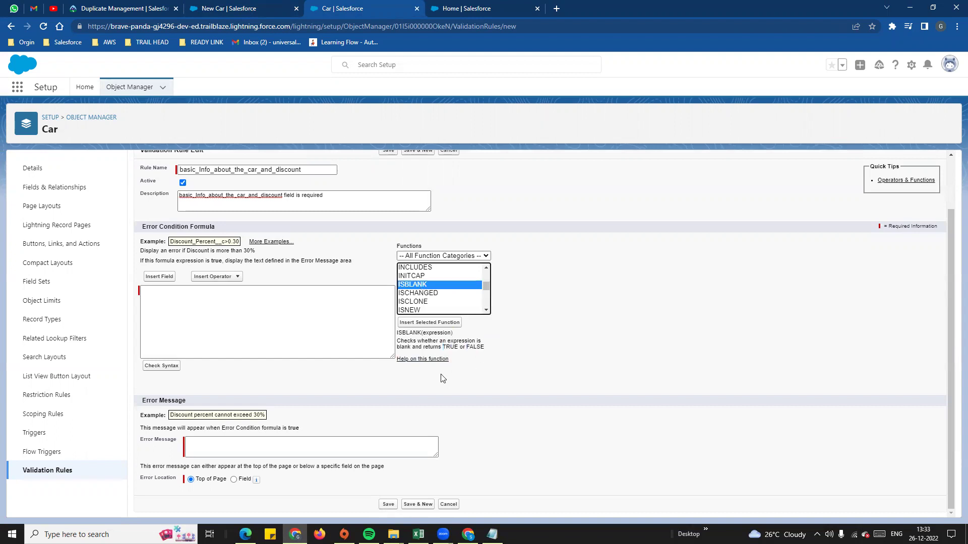
left_click(418, 323)
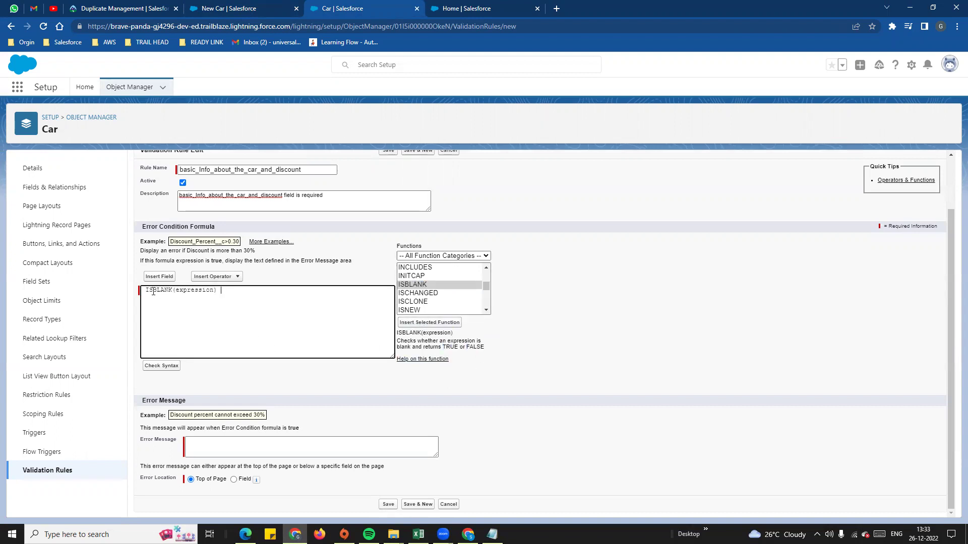
- Replace the ISBLANK placeholder expression with the Car field Basic Info about the Car and check the formula's syntax
double_click(193, 291)
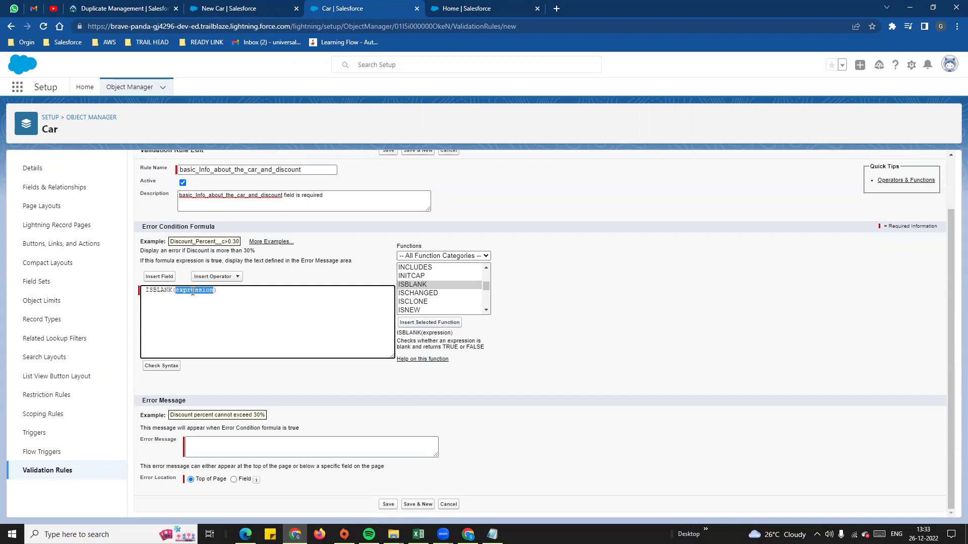
left_click(161, 276)
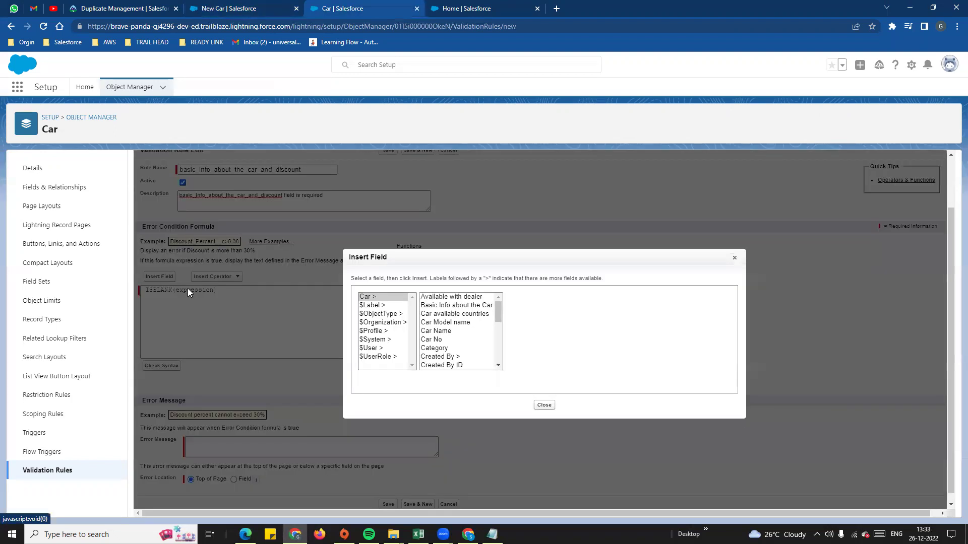
scroll(446, 345, "down", 2)
scroll(446, 346, "down", 3)
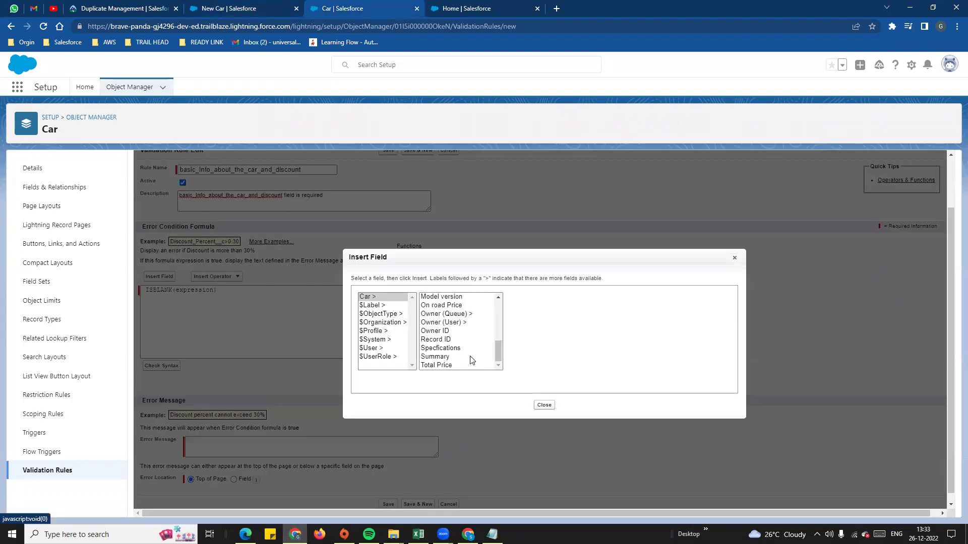
scroll(472, 359, "up", 2)
scroll(467, 356, "down", 2)
left_click(499, 297)
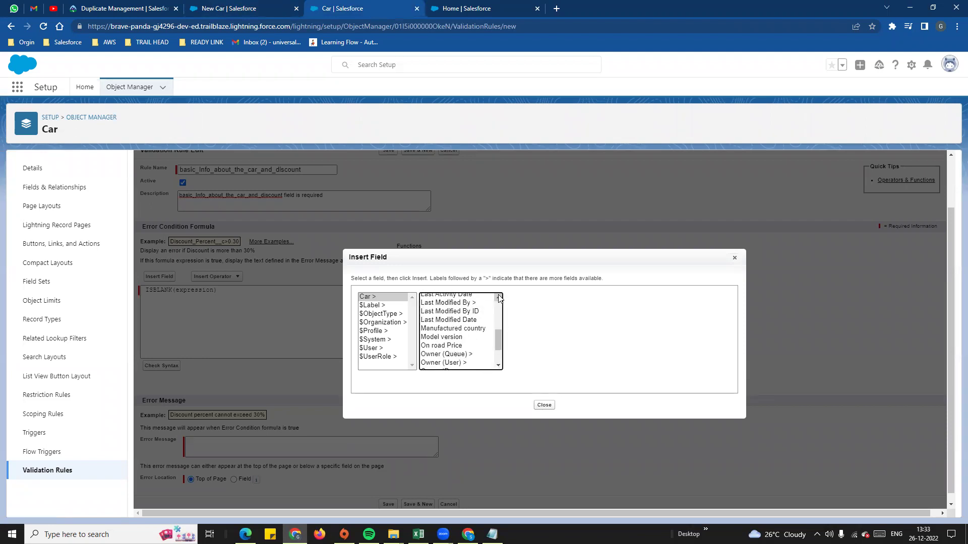
scroll(479, 335, "up", 3)
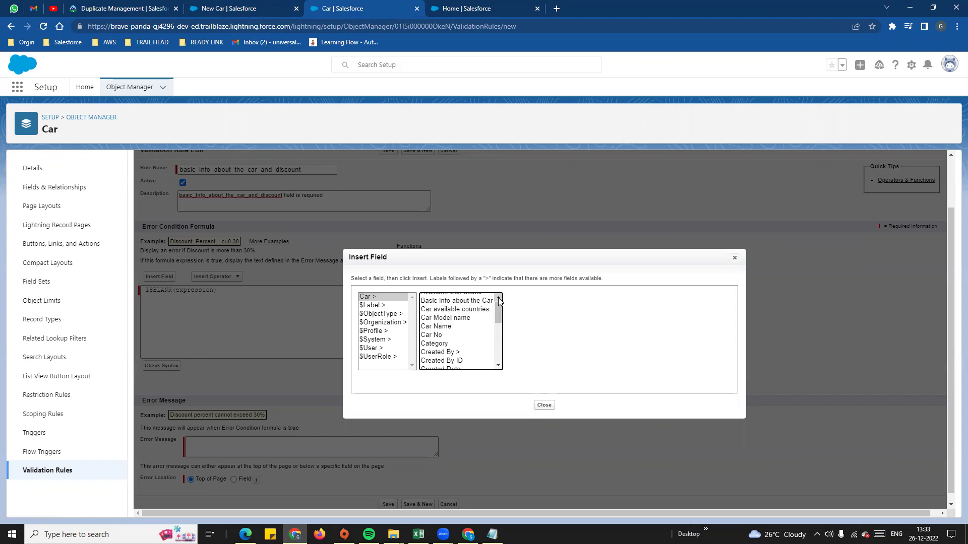
left_click(449, 305)
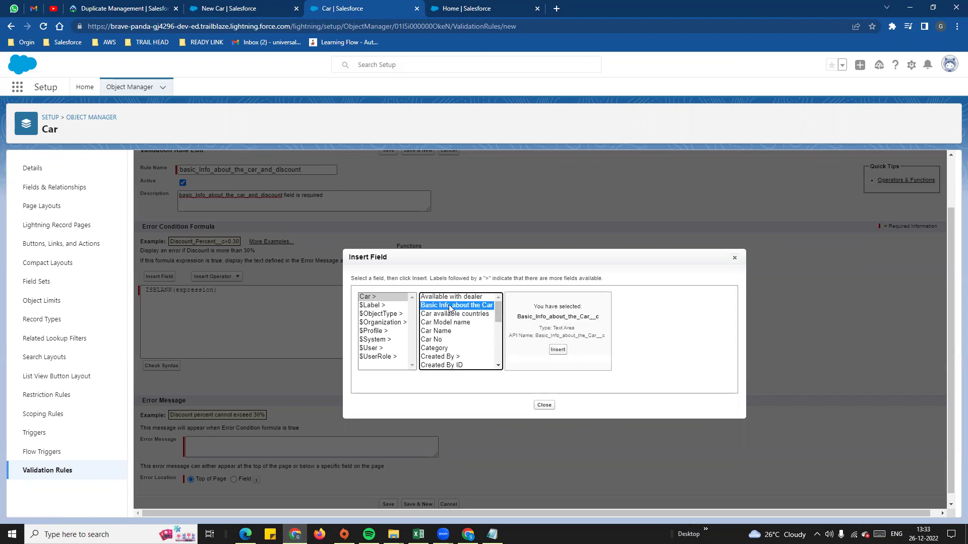
left_click(563, 358)
mouse_move(180, 291)
left_mouse_down()
mouse_move(259, 293)
mouse_move(266, 309)
mouse_move(174, 290)
mouse_move(183, 288)
left_mouse_up()
left_click(262, 308)
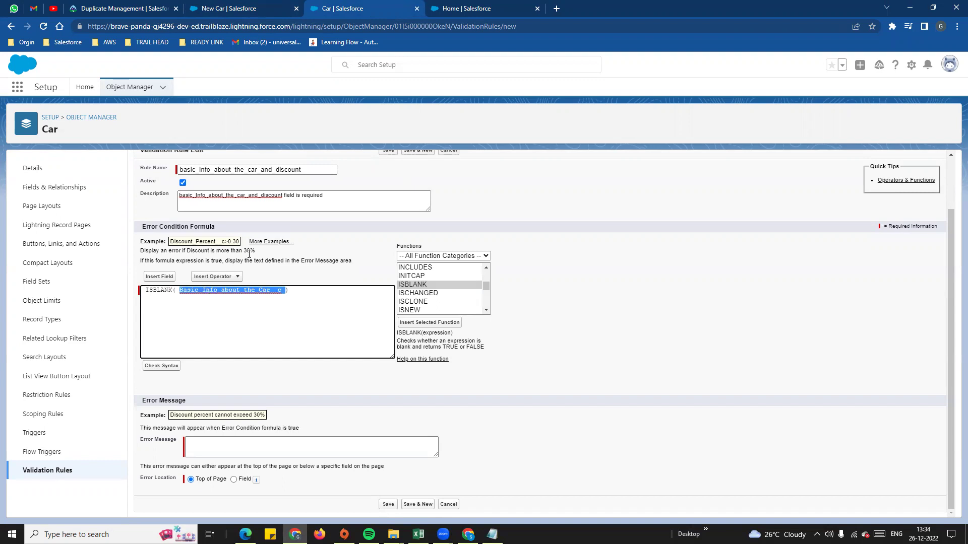
left_click(159, 367)
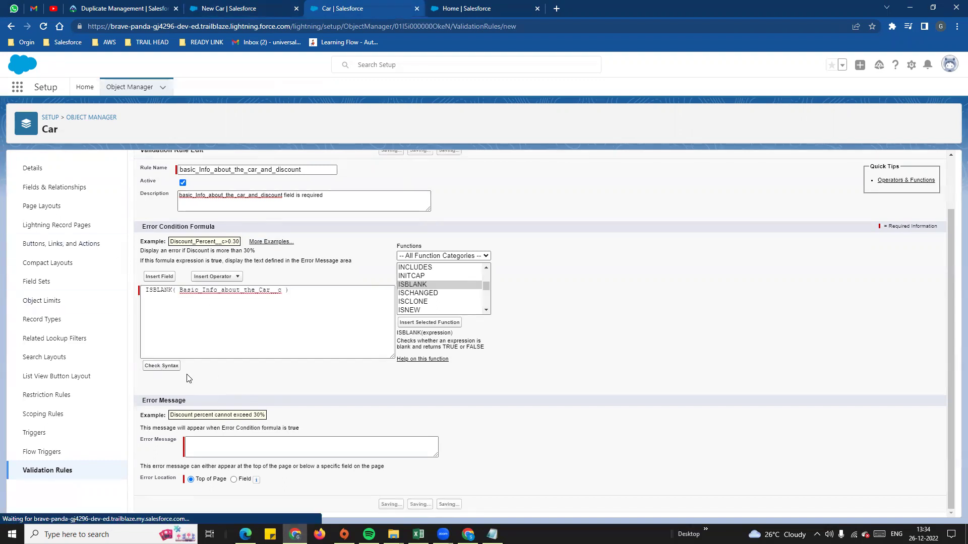
- Enter the error message "Basic info about the car should be entred"
scroll(232, 430, "down", 2)
left_click(213, 452)
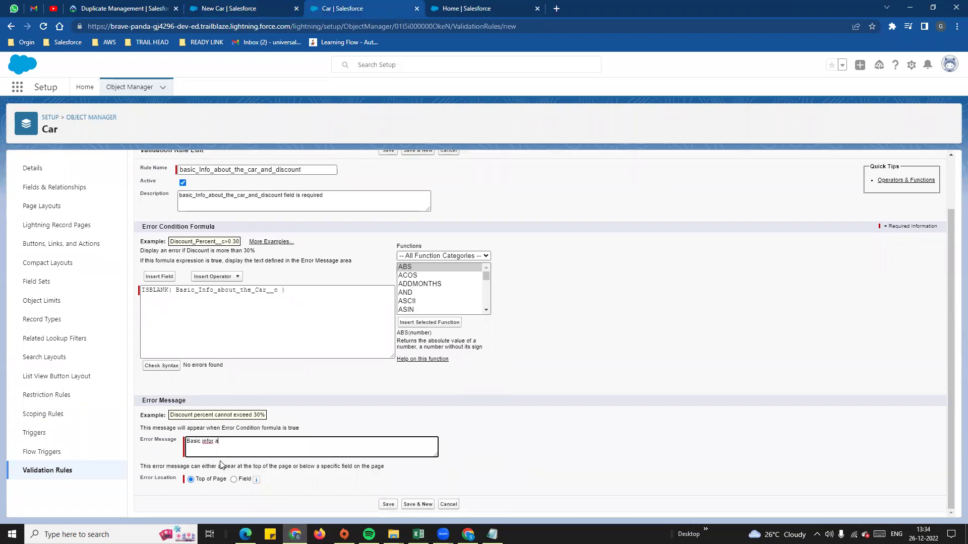
type("Basic infor about the car should be ebtred")
right_click(279, 440)
left_click(299, 462)
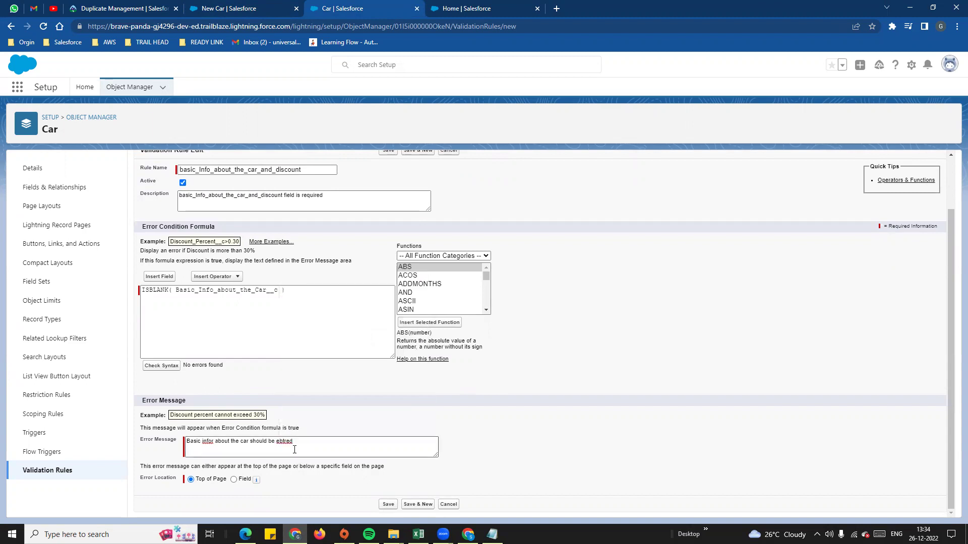
left_click(283, 441)
type("n")
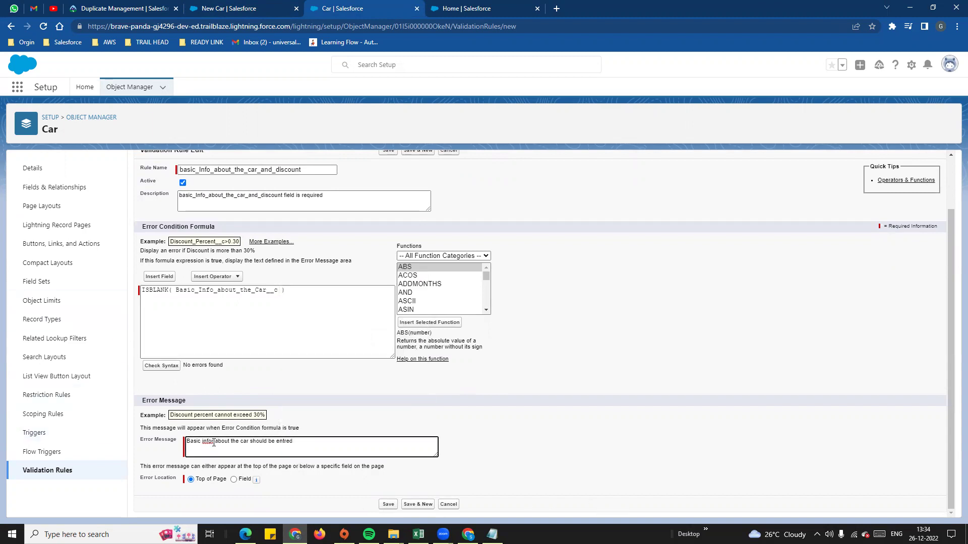
key("BackSpace")
- Set the error location to the field Basic Info about the Car
left_click(234, 480)
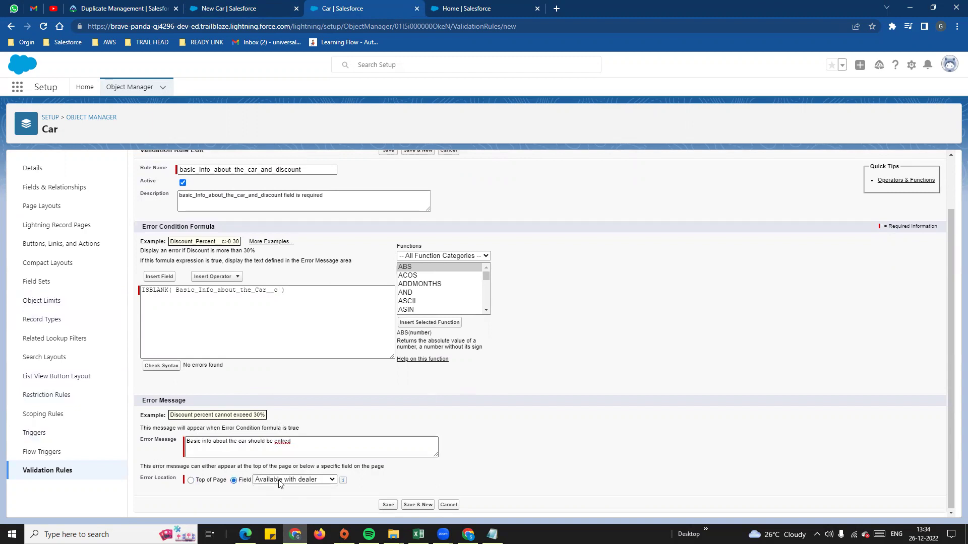
left_click(279, 483)
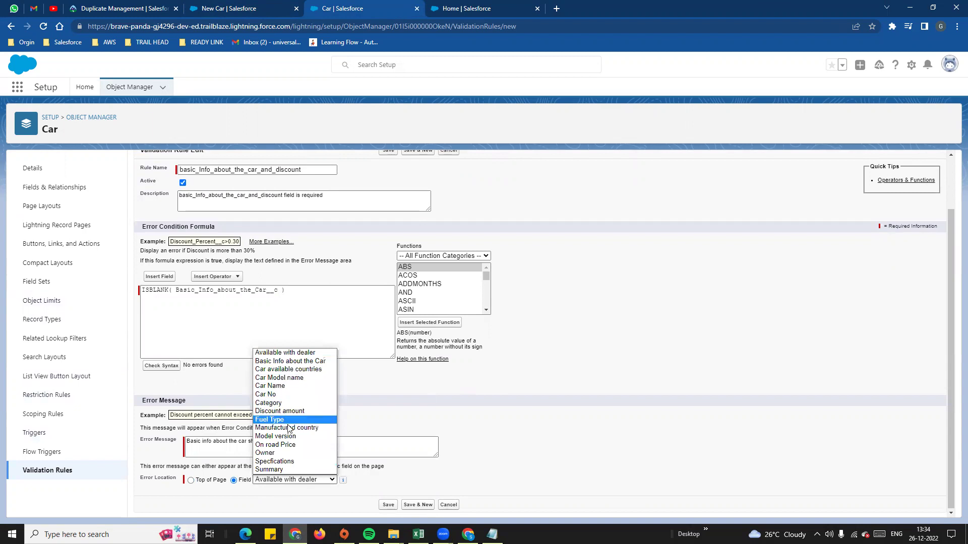
left_click(286, 361)
- Correct the misspelled last word of the error message to "entered" and save the validation rule
left_click(286, 450)
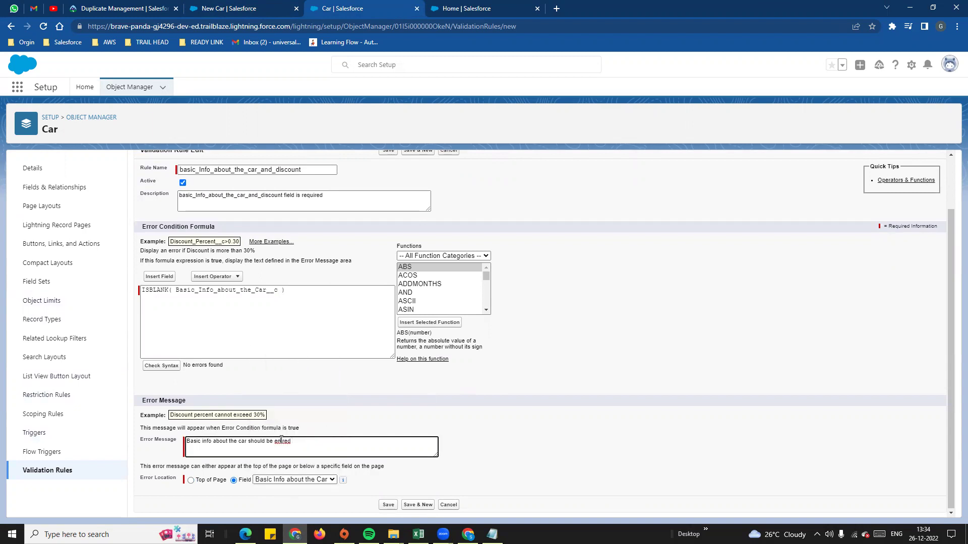
right_click(281, 442)
left_click(309, 277)
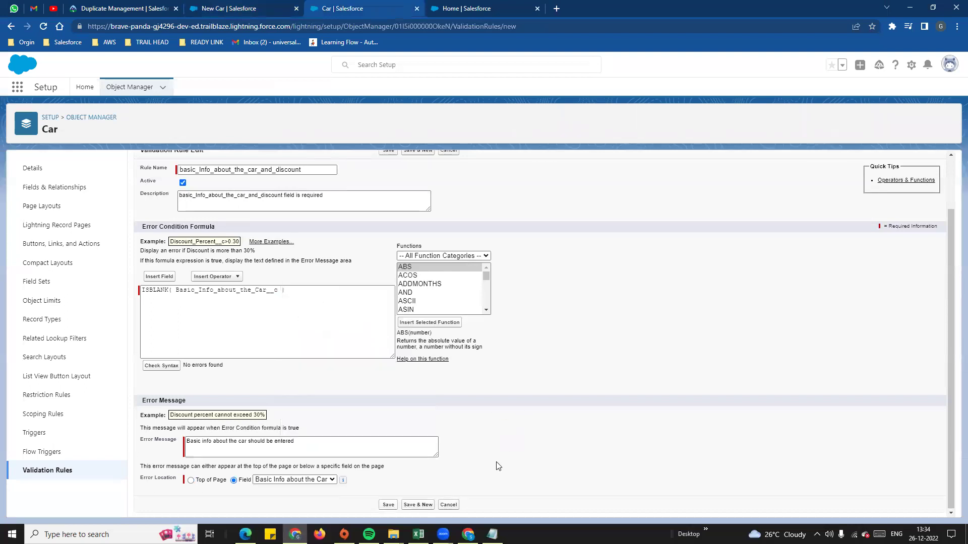
left_click(388, 505)
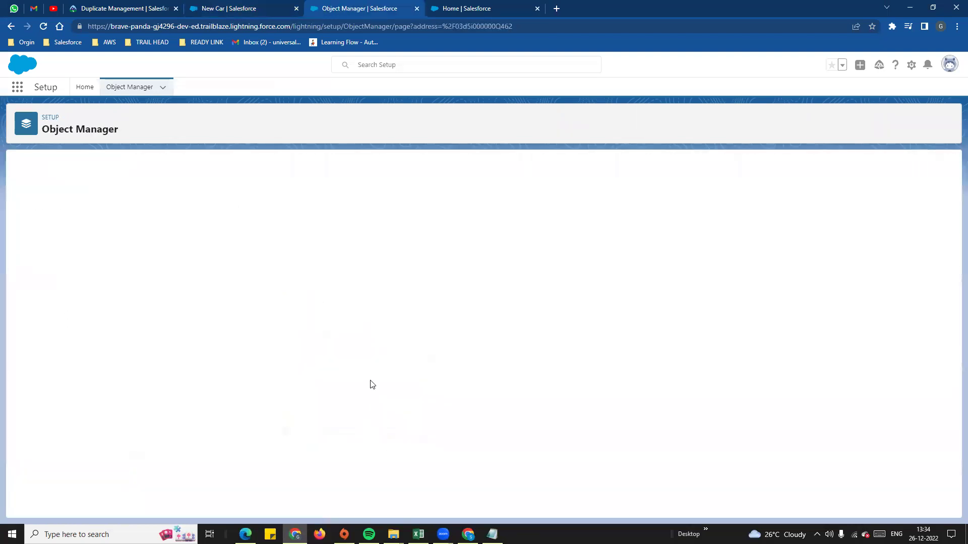
- Switch to the SFDC Cars app, reload the page and start a new Car record
left_click(247, 8)
left_click(44, 26)
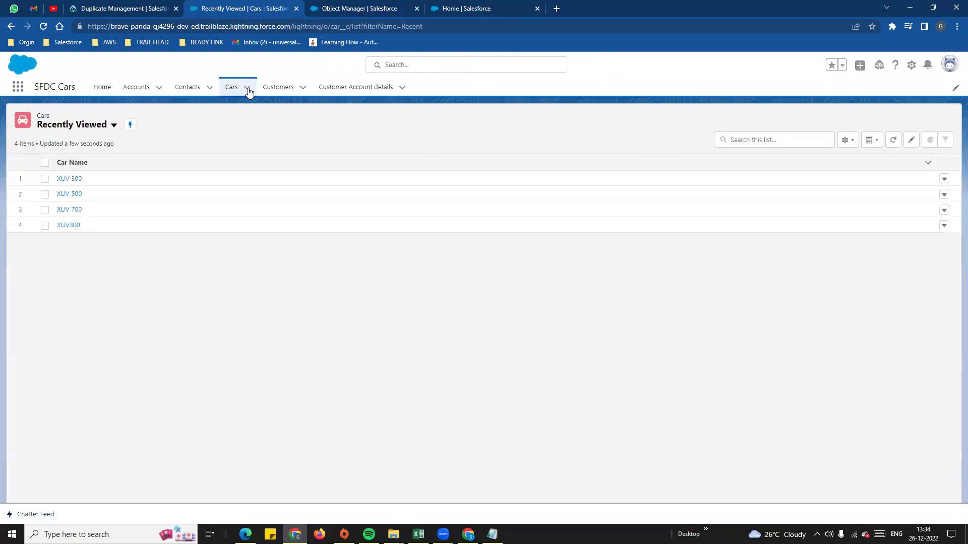
left_click(246, 89)
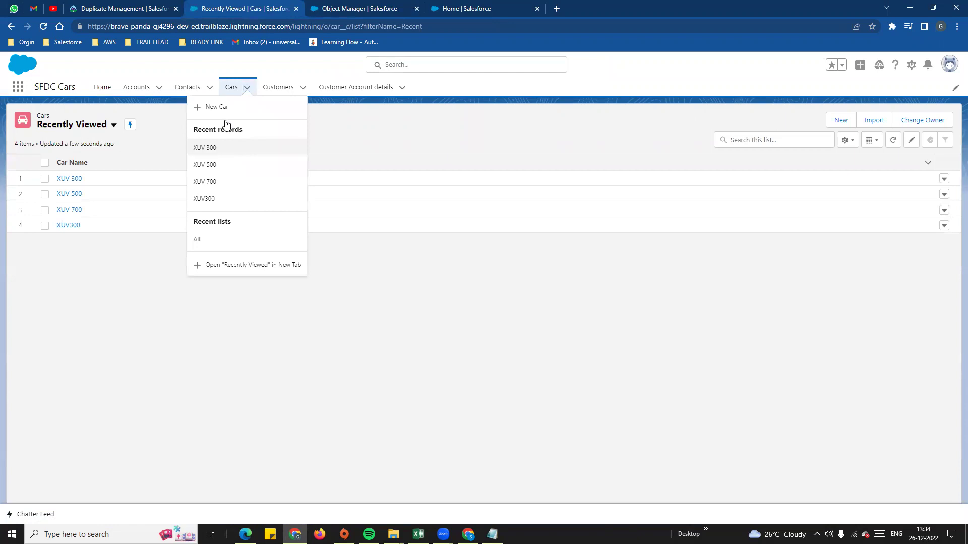
left_click(224, 112)
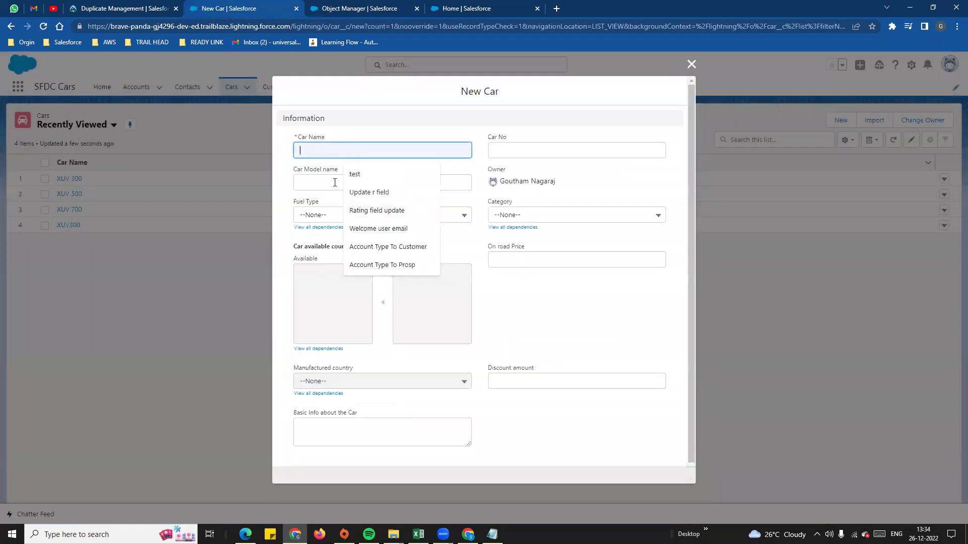
- Name the car "test car", set its category to Convertible and try to save it without basic info
type("test ")
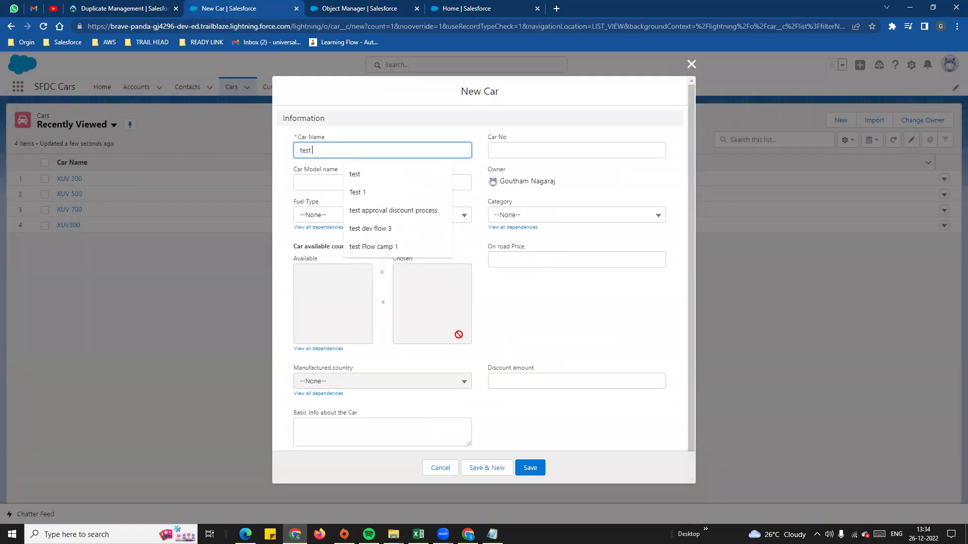
type("car")
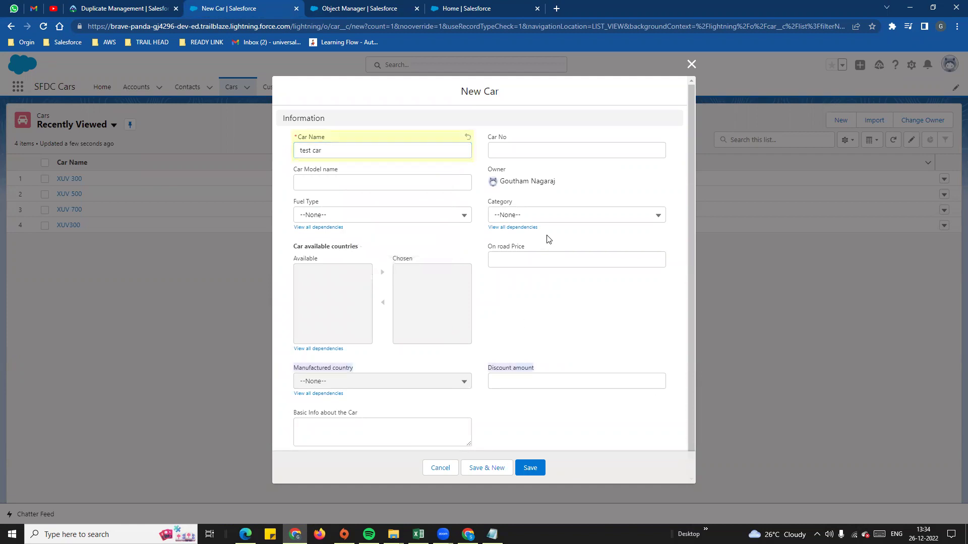
left_click(562, 215)
left_click(560, 261)
scroll(403, 393, "down", 1)
scroll(404, 214, "up", 1)
left_click(325, 183)
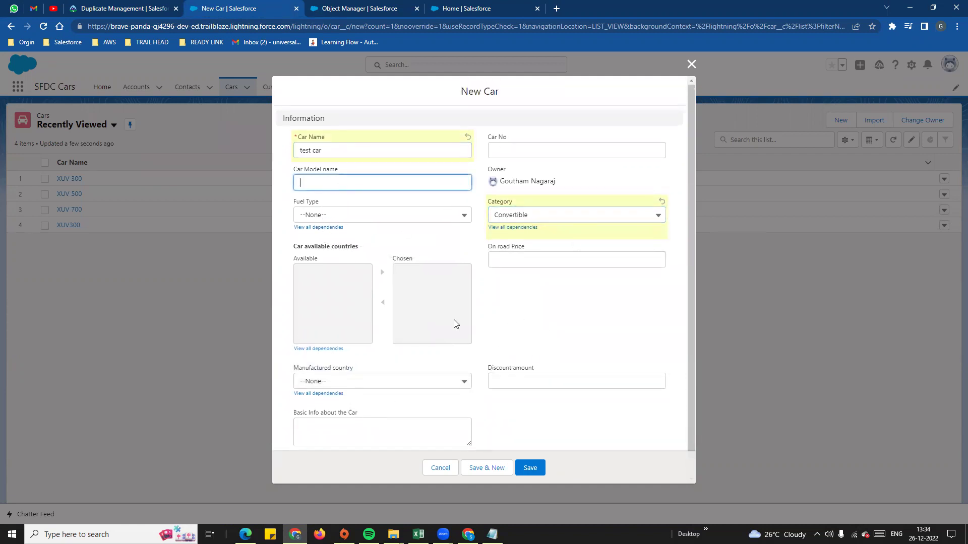
left_click(472, 258)
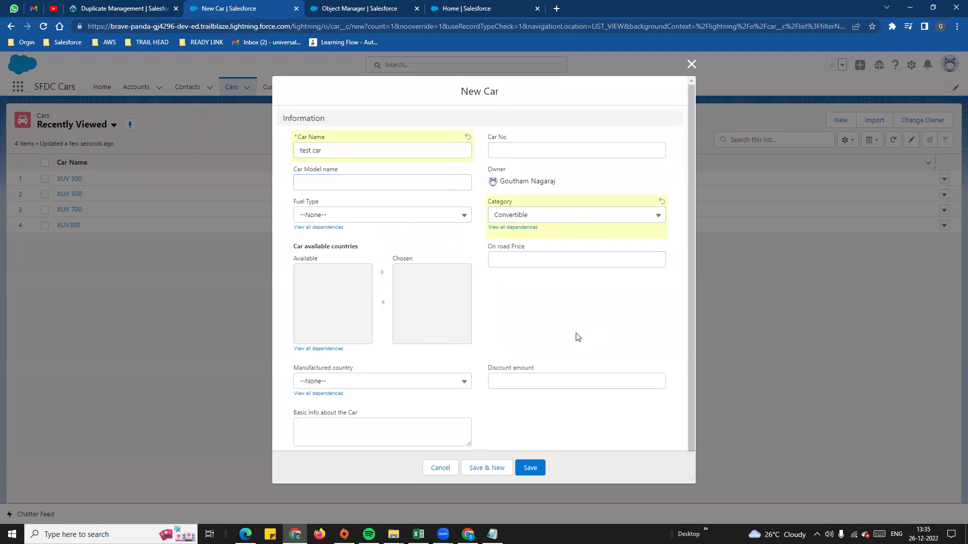
left_click(528, 464)
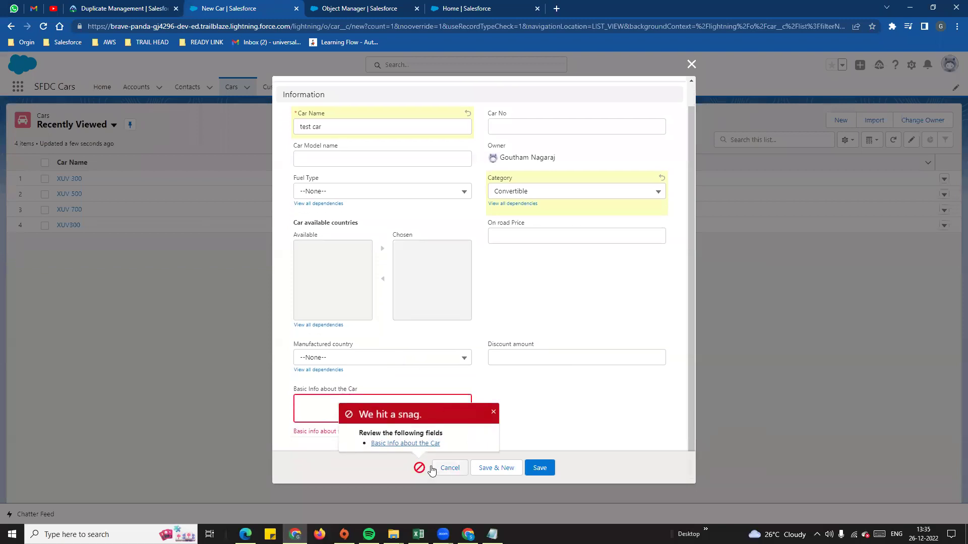
- Review the error on Basic Info about the Car, fill that field with "Test" and save the record
left_click(398, 449)
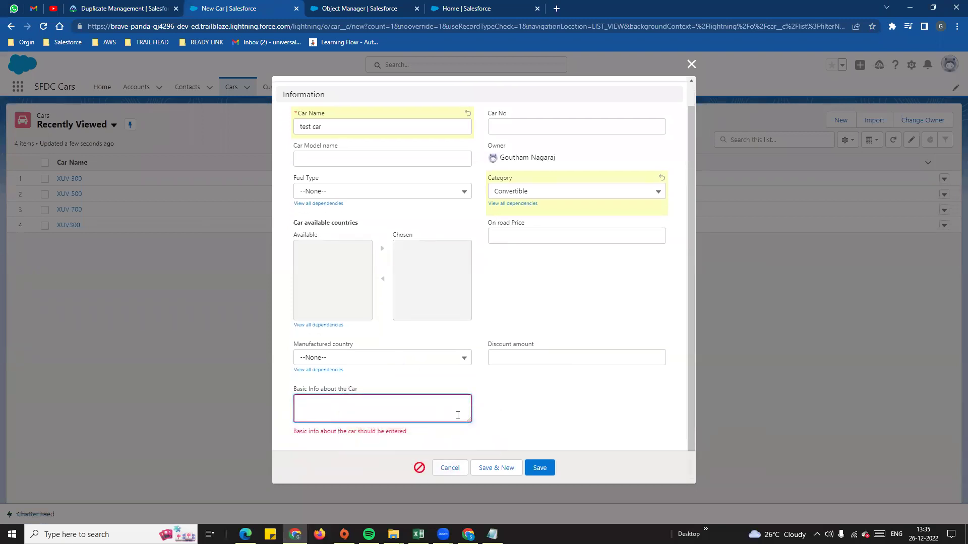
left_click_drag(310, 433, 412, 437)
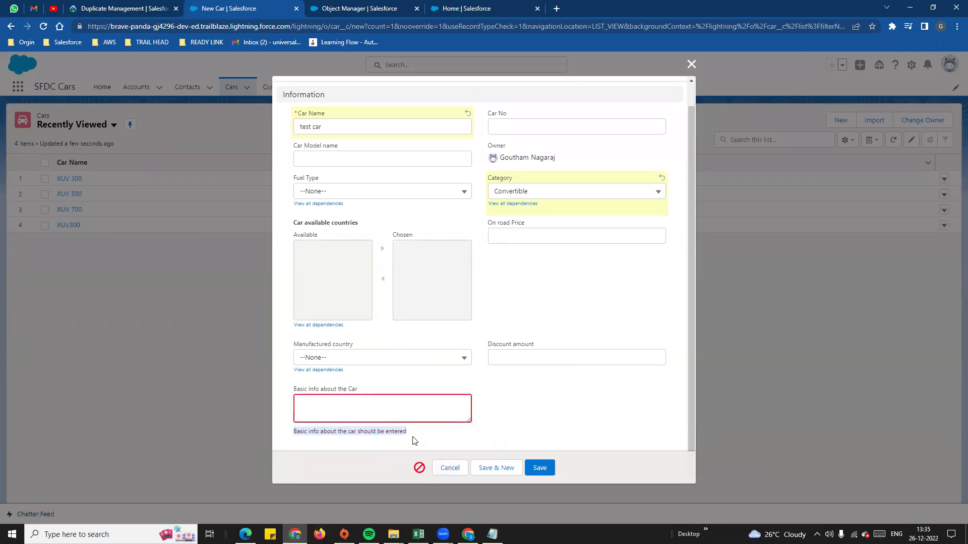
left_click(341, 410)
left_click_drag(298, 393, 371, 398)
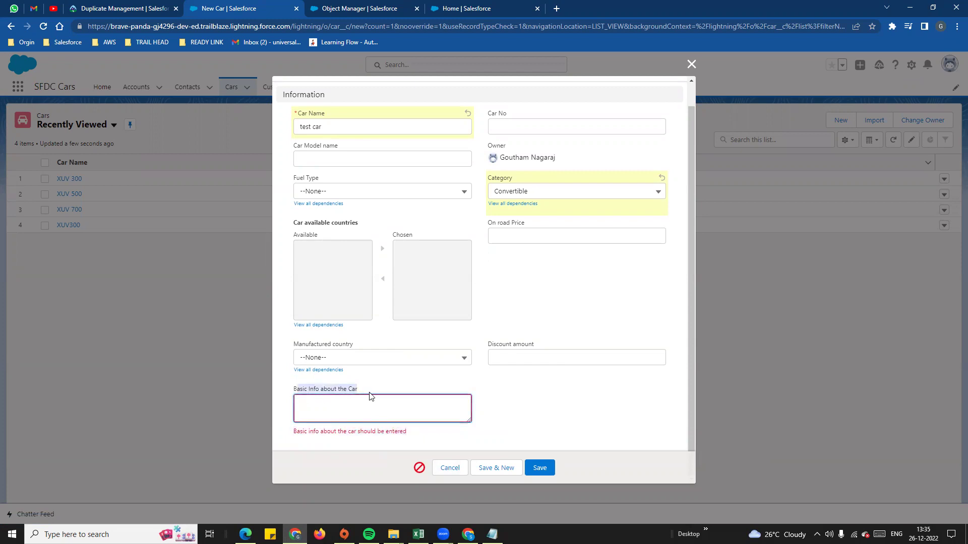
left_click(357, 399)
left_click_drag(357, 399, 321, 390)
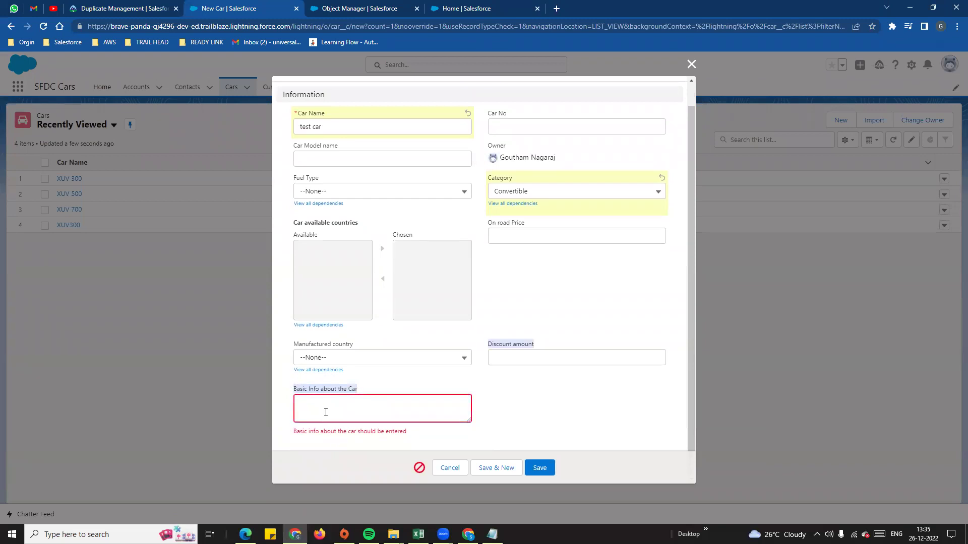
left_click_drag(294, 433, 417, 441)
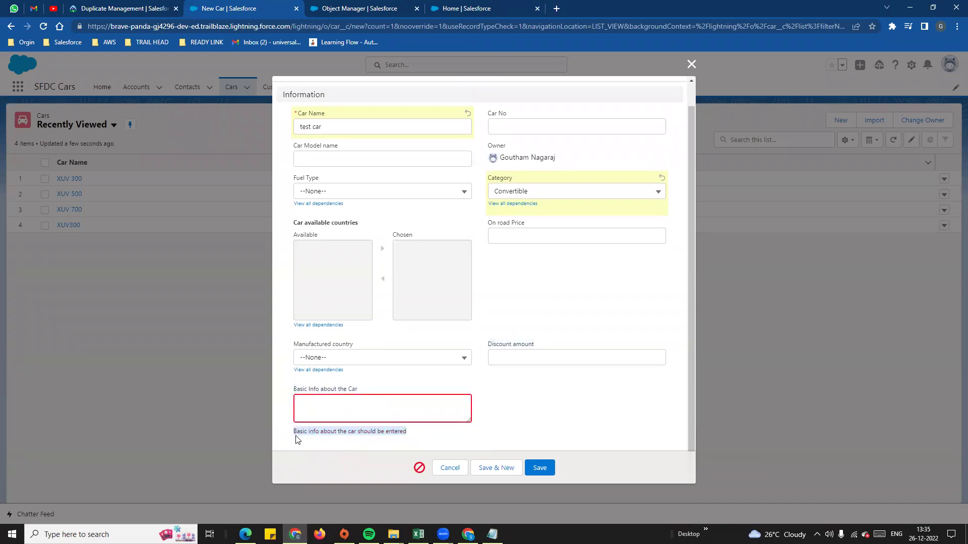
left_click(324, 406)
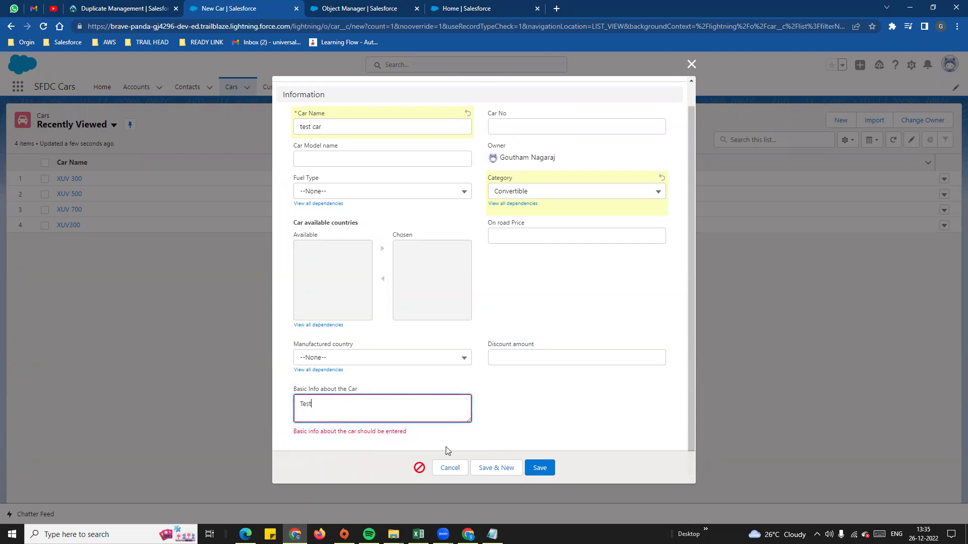
left_click(546, 471)
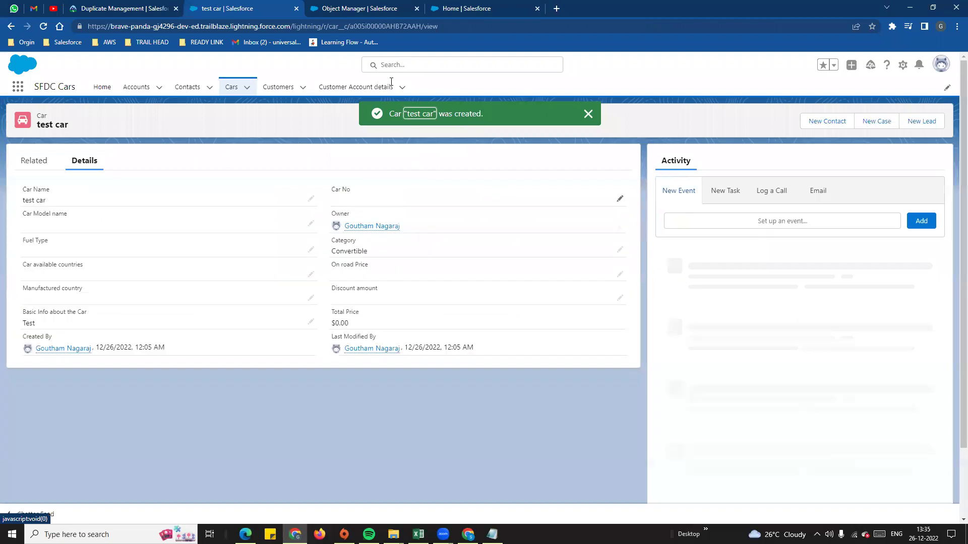
- Return to the basic info and discount validation rule in Setup and open it for editing
left_click(360, 8)
left_click(474, 9)
left_click(403, 9)
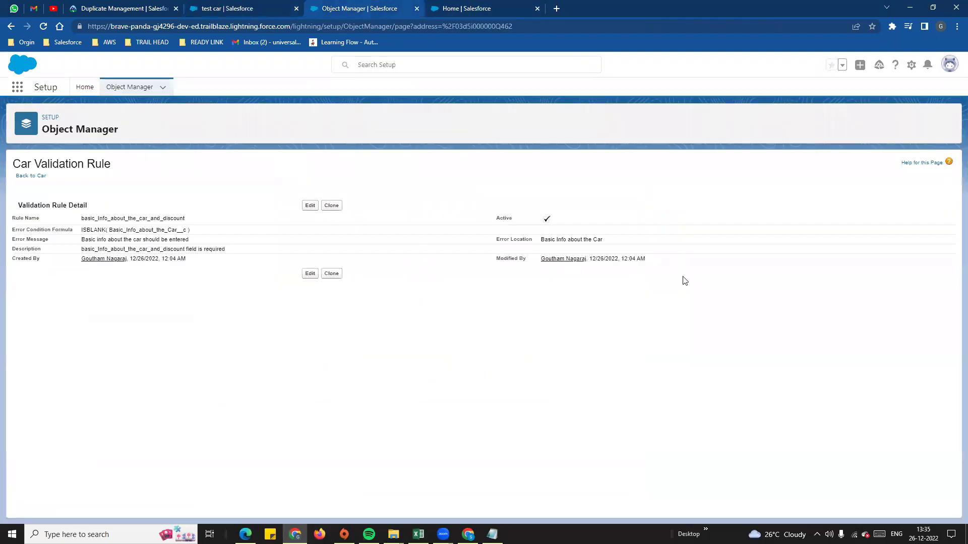
left_click(310, 206)
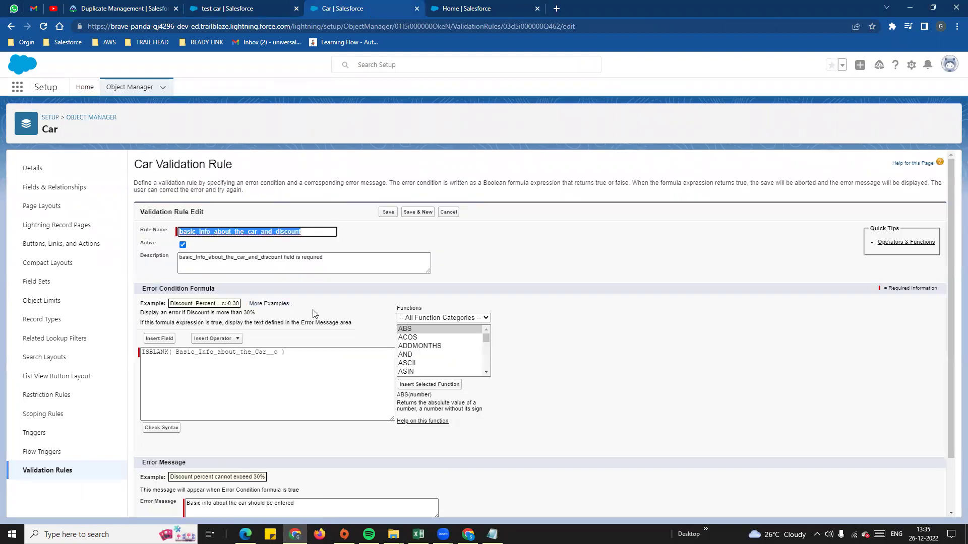
- Insert a second ISBLANK function on a new line below the basic info check in the error condition formula
scroll(195, 378, "down", 1)
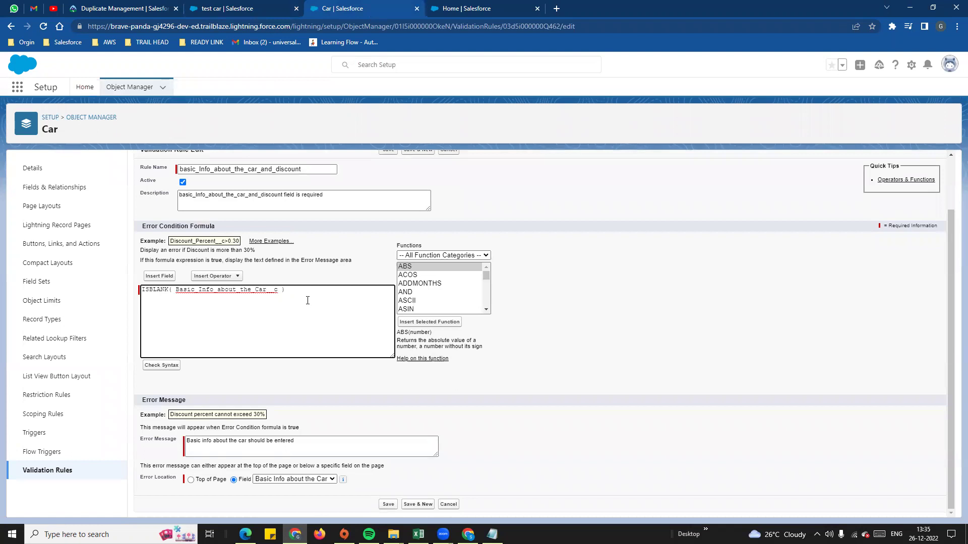
scroll(425, 295, "down", 10)
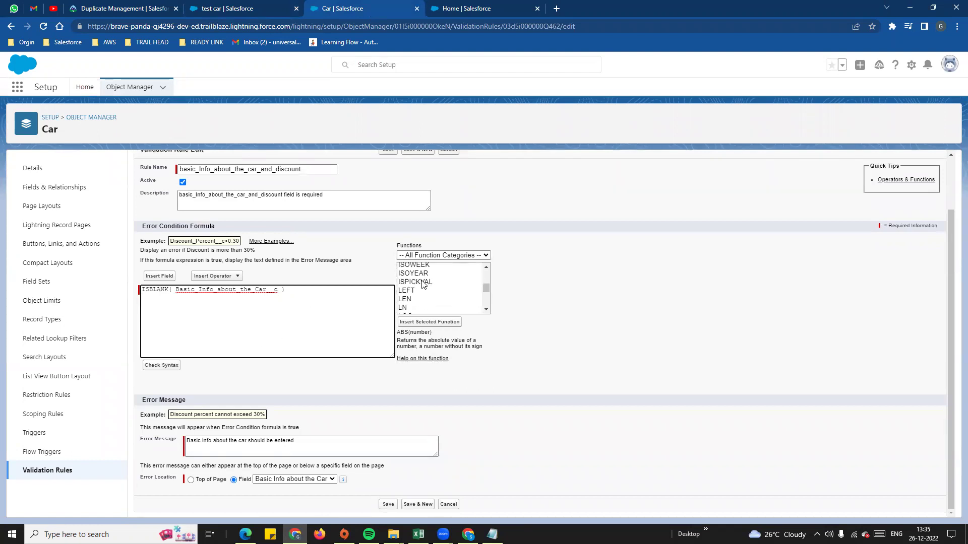
left_click(486, 268)
scroll(444, 290, "up", 3)
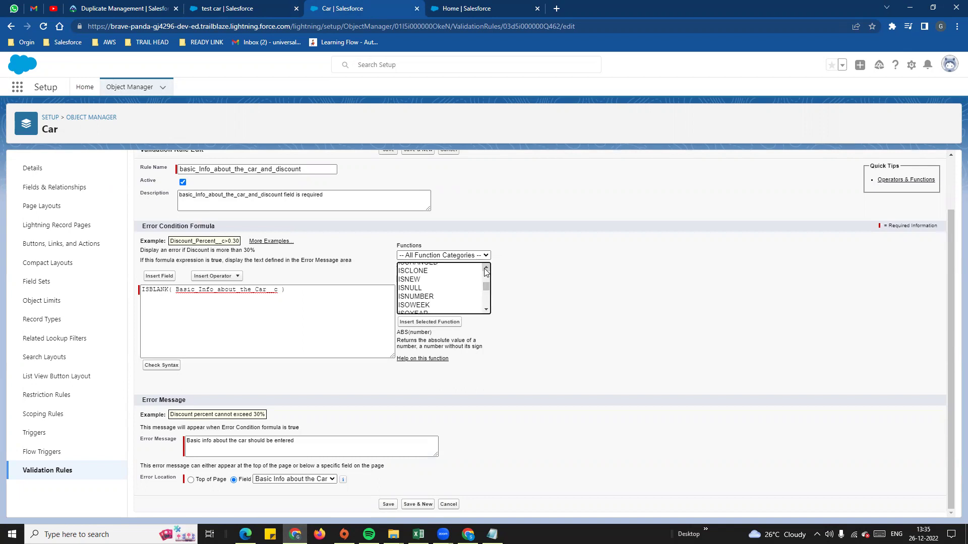
left_click(413, 294)
left_click(436, 323)
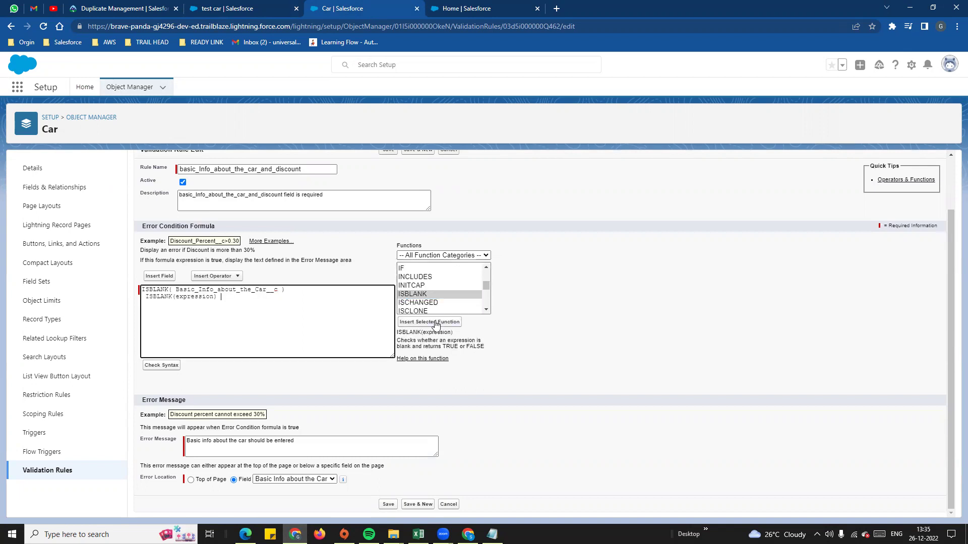
- Replace the expression placeholder in the second ISBLANK with the Car object's Discount amount field
double_click(189, 297)
left_click(164, 276)
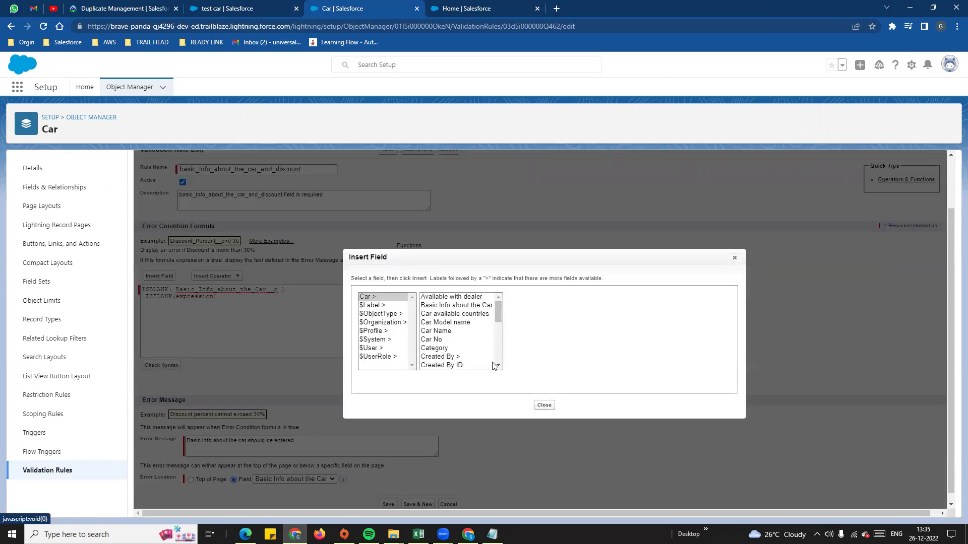
scroll(494, 366, "down", 2)
left_click(446, 341)
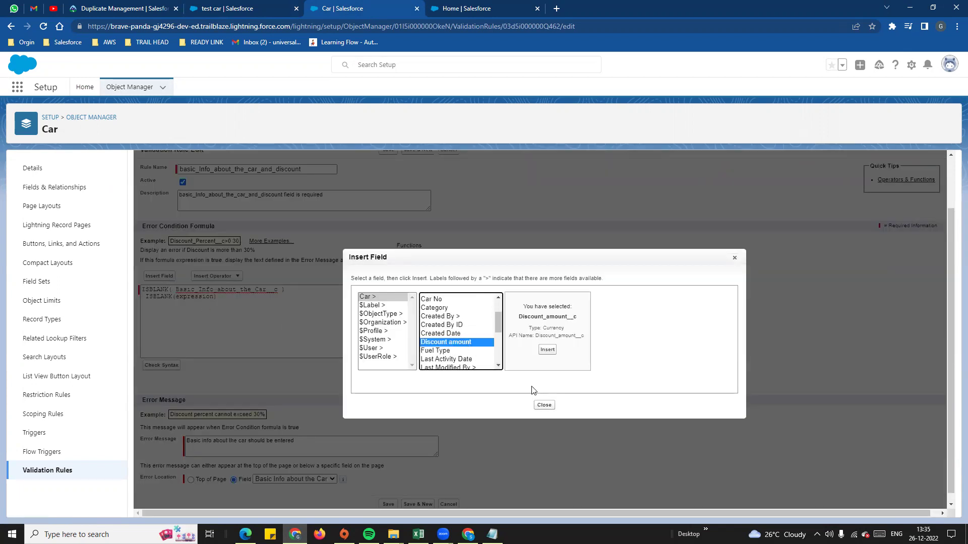
left_click(547, 349)
- Add two blank lines above the two ISBLANK checks in the formula
left_click_drag(259, 298, 137, 292)
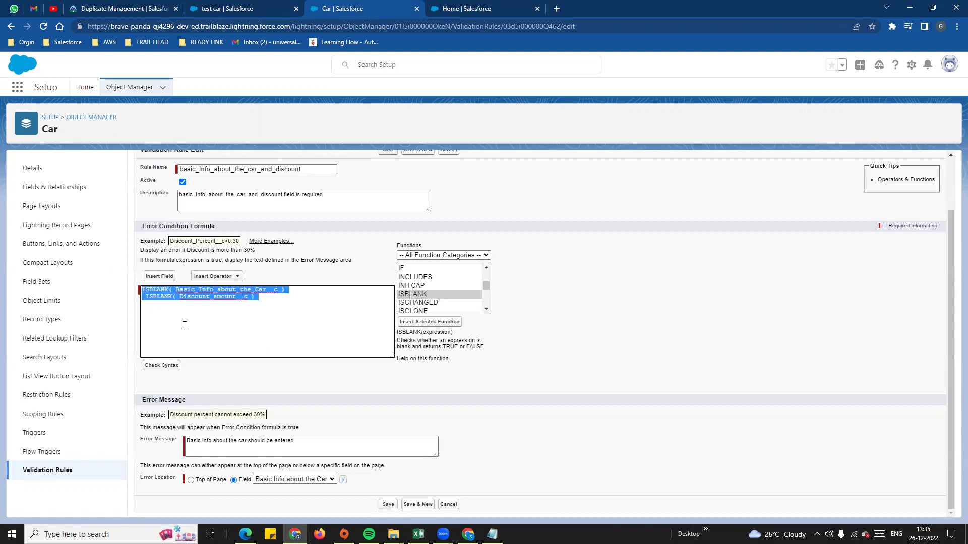
left_click(144, 297)
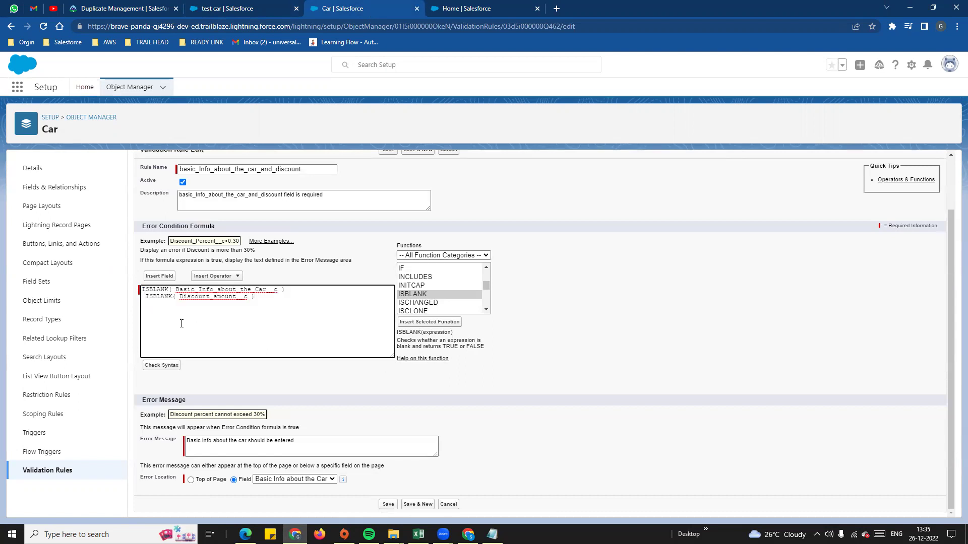
key("Return")
key("Return")
- Try inserting the And operator (&&) above the two ISBLANK checks
left_click(236, 277)
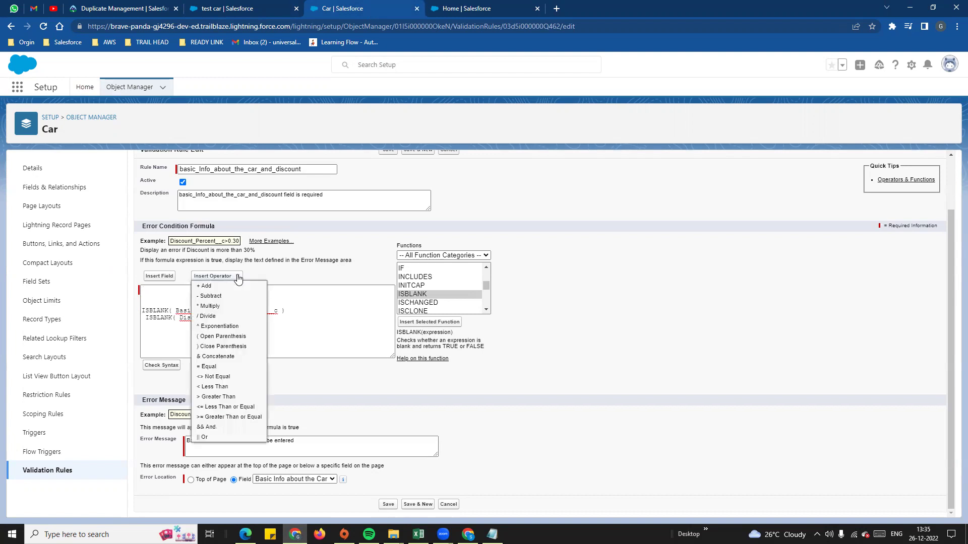
left_click(206, 427)
left_click(158, 303)
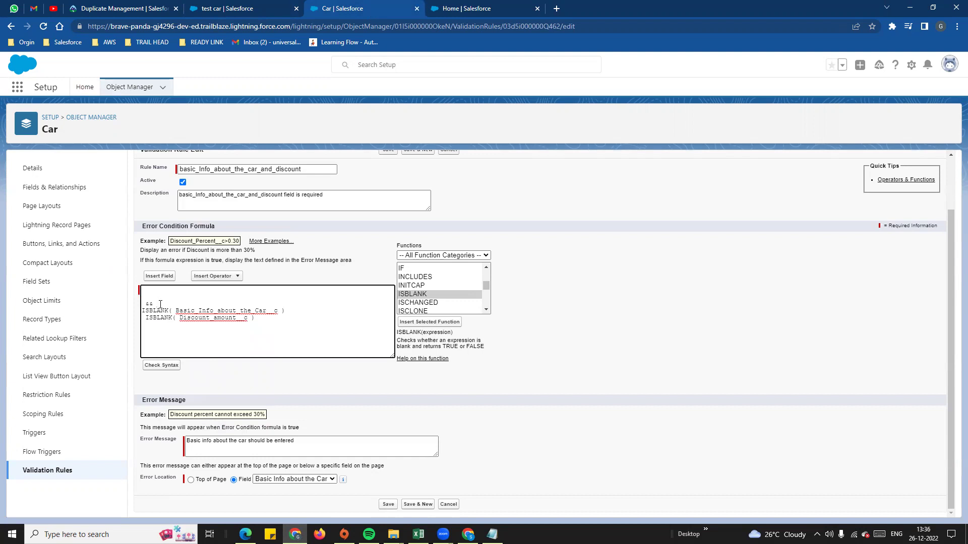
- Insert the AND function above the two ISBLANK checks and separate it from them with line breaks
scroll(420, 278, "up", 10)
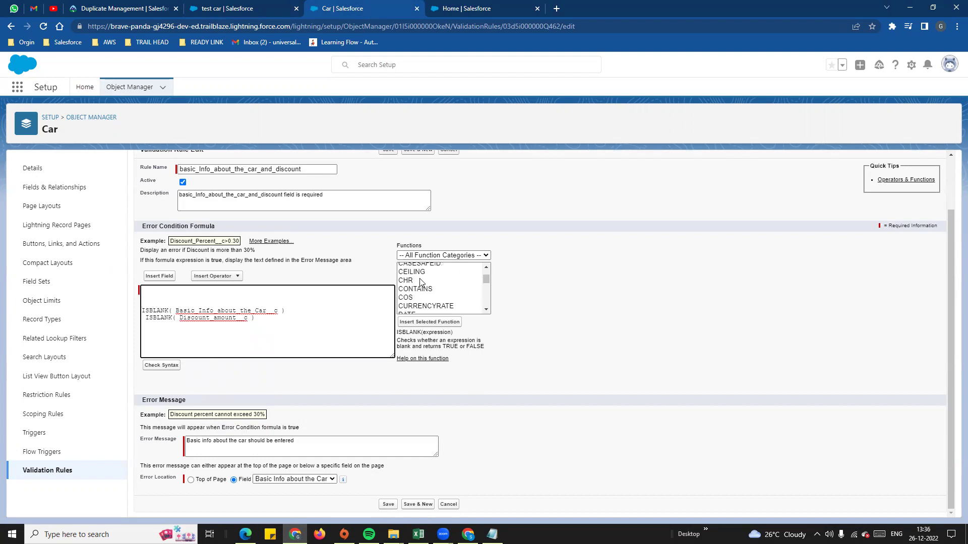
left_click(406, 355)
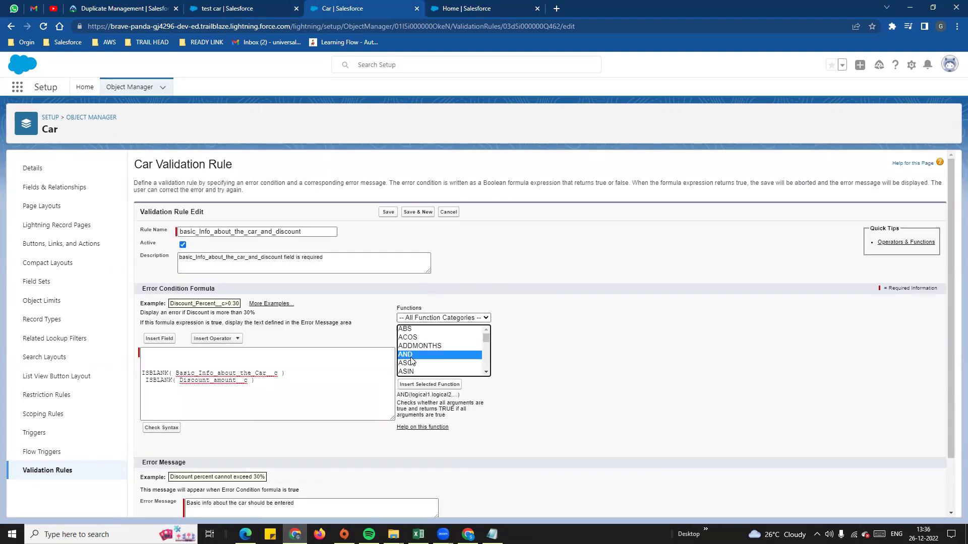
left_click(429, 384)
scroll(264, 382, "down", 2)
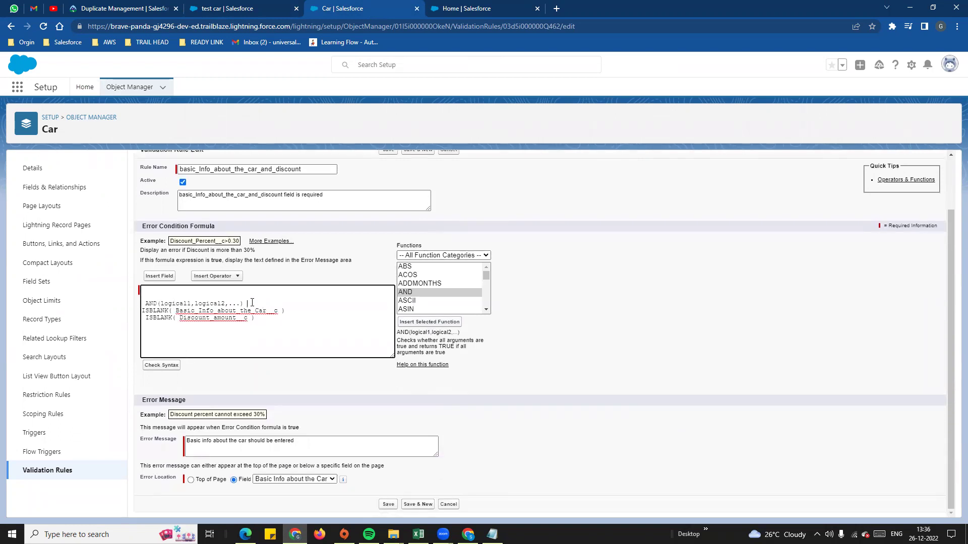
key("Return")
key("Return")
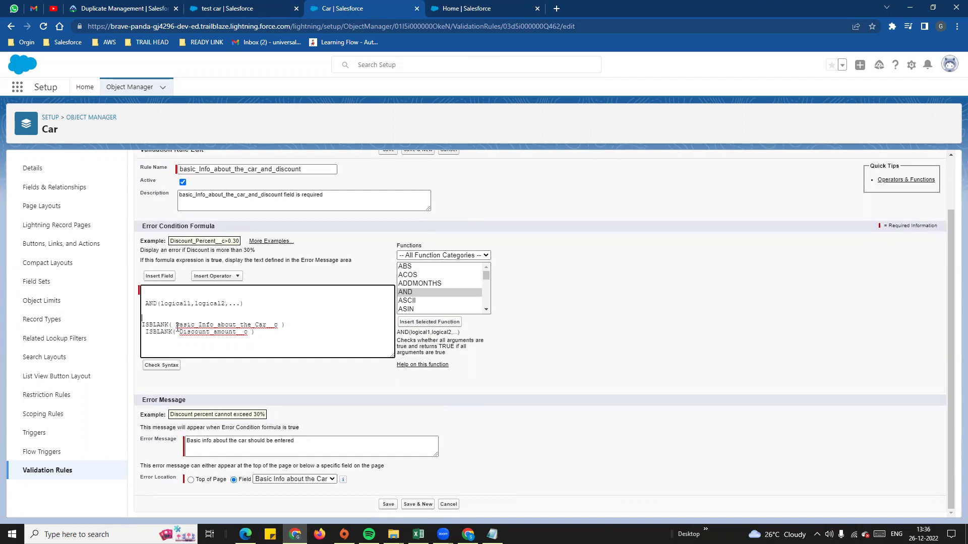
- Copy the Basic_Info_about_the_Car__c ISBLANK check over the logical1 placeholder of the AND function
left_click_drag(289, 328, 142, 326)
key("ctrl+c")
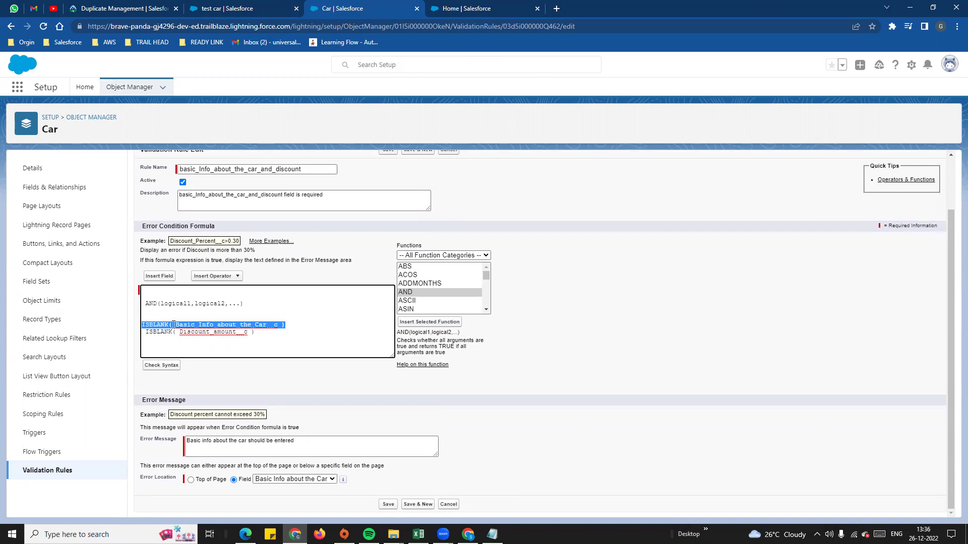
left_click_drag(191, 304, 162, 304)
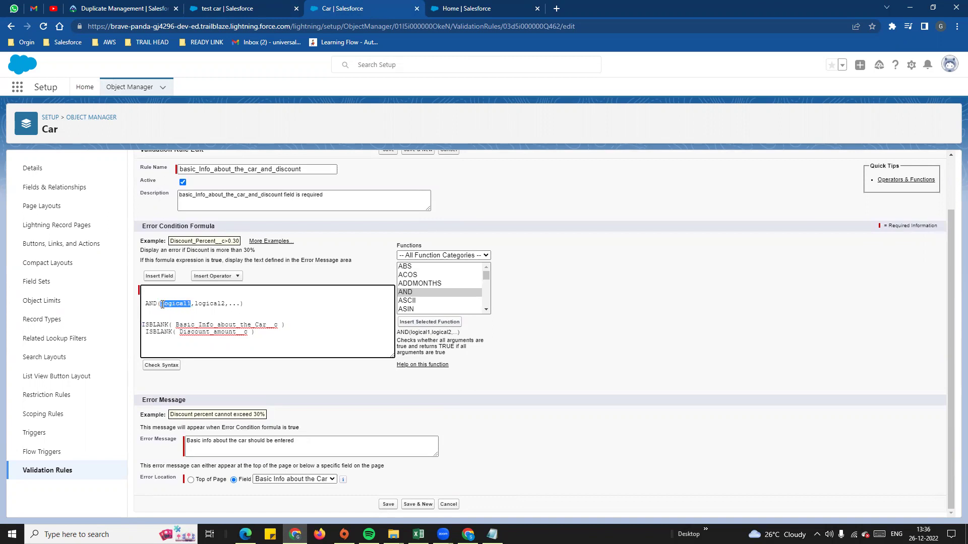
key("ctrl+v")
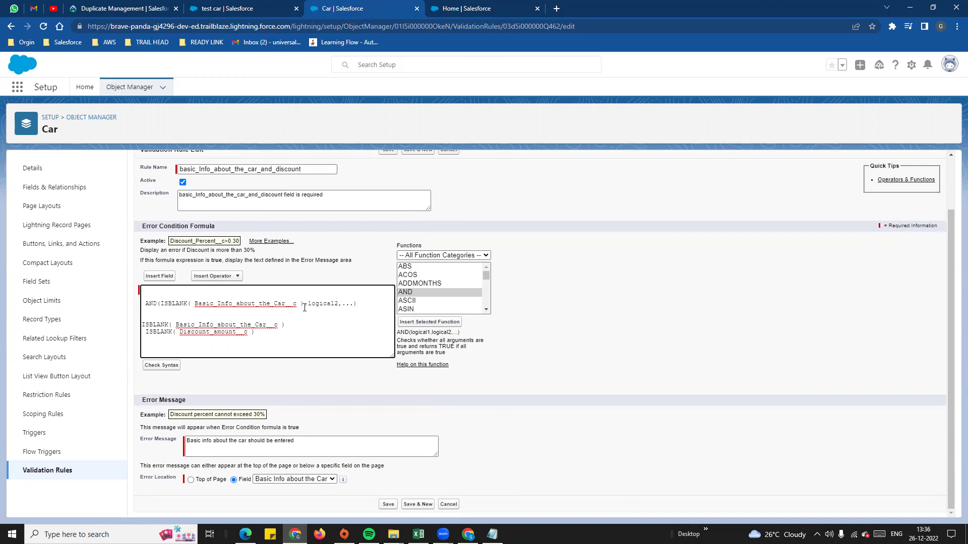
- Copy the Discount_amount__c ISBLANK check over the remaining logical2 placeholder text in the AND function
left_click_drag(255, 332, 145, 331)
key("ctrl+c")
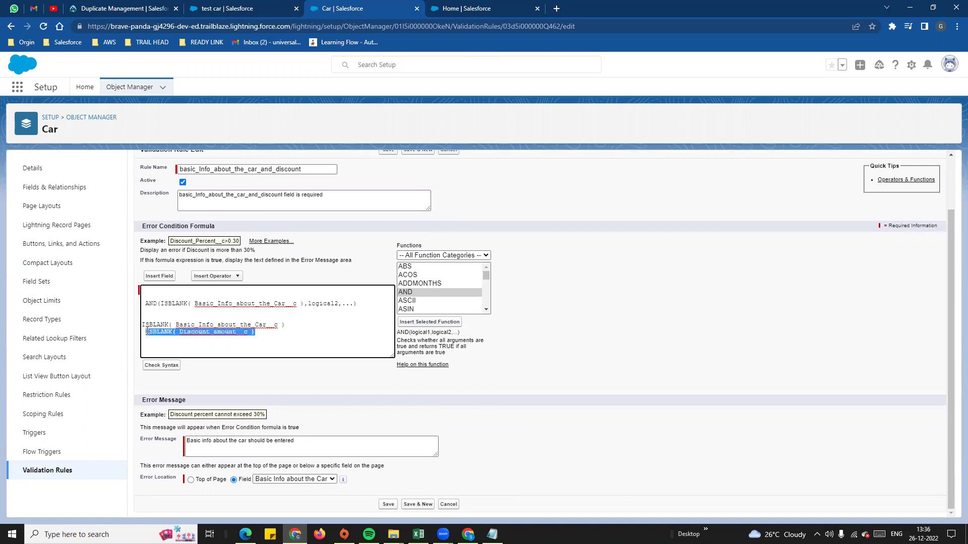
left_click(303, 335)
left_click_drag(310, 303, 353, 307)
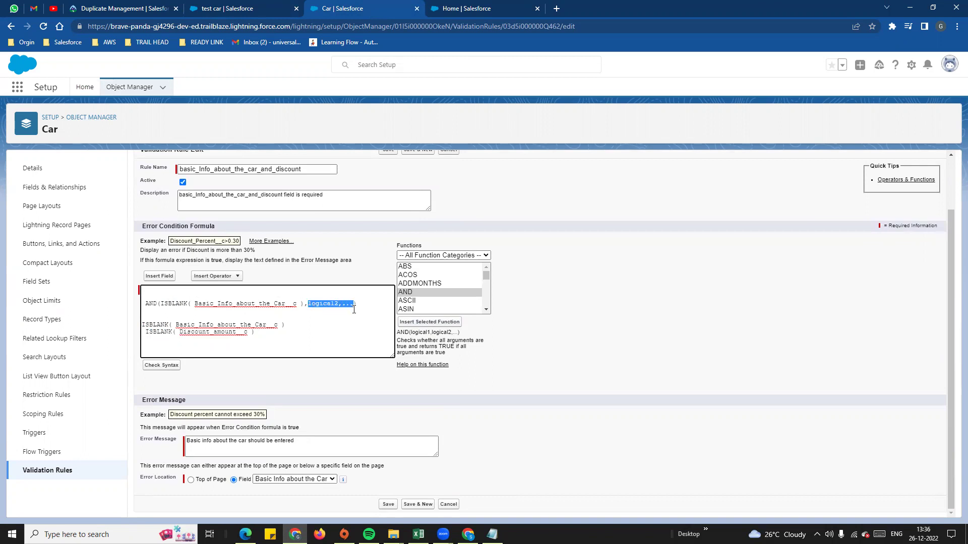
key("ctrl+v")
- Delete the leftover standalone ISBLANK checks and blank lines around the AND formula, and check its syntax
left_click_drag(260, 339, 123, 331)
key("BackSpace")
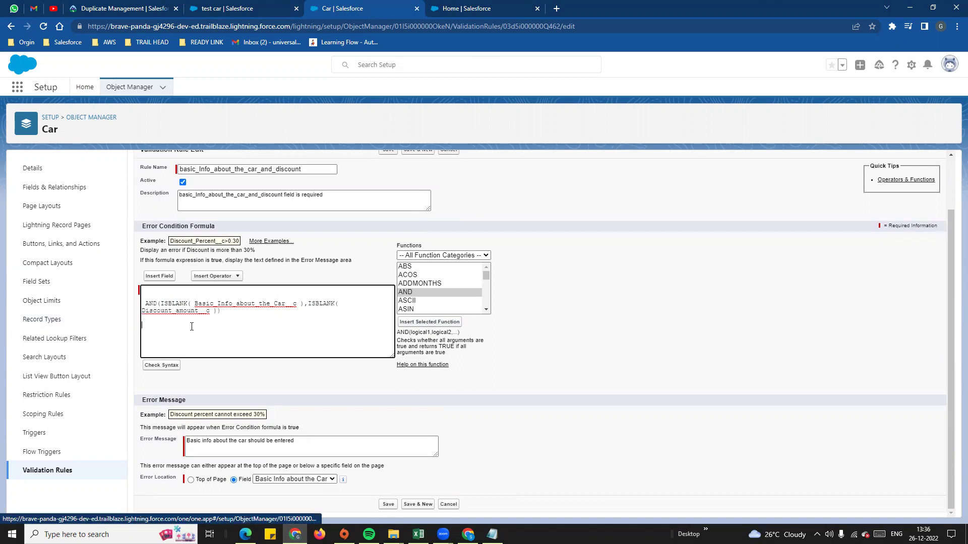
double_click(151, 304)
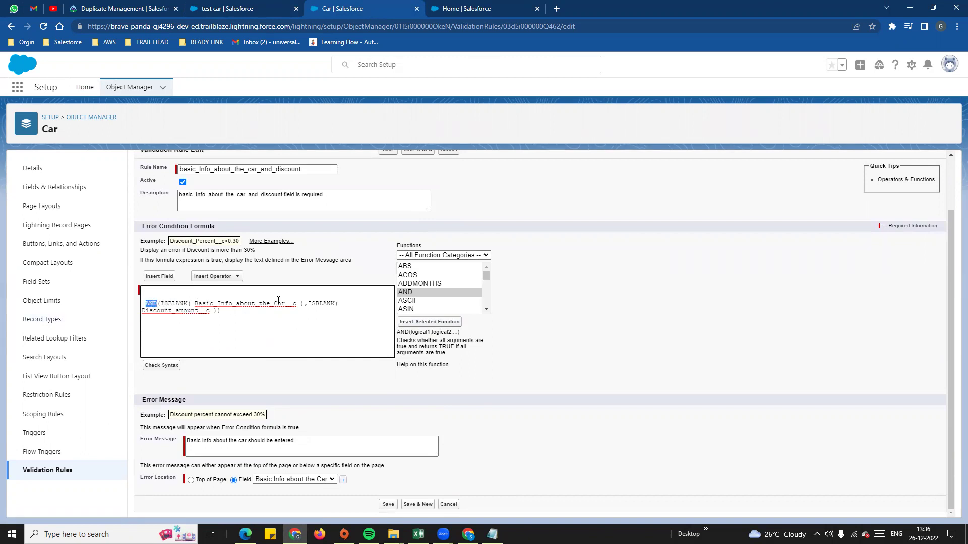
left_click(233, 327)
key("BackSpace")
key("BackSpace")
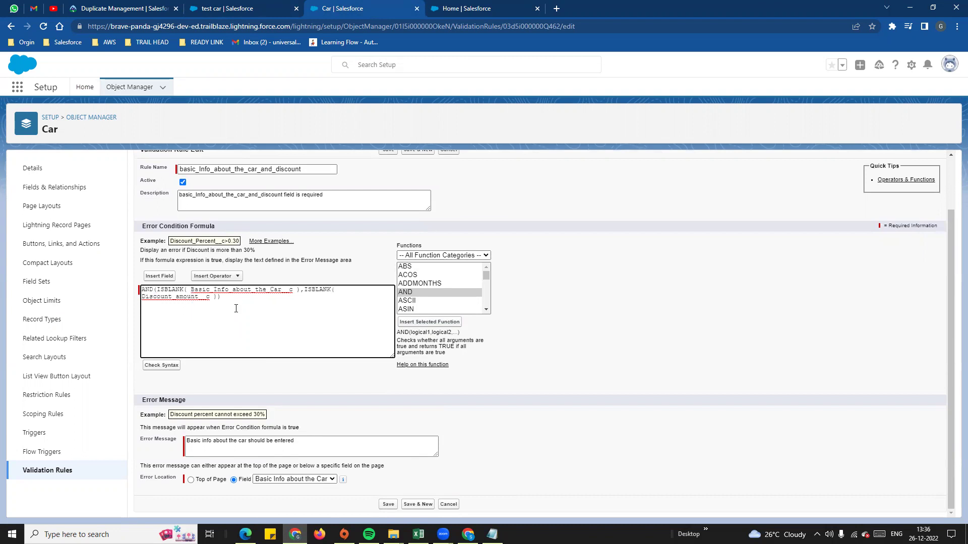
scroll(219, 342, "up", 1)
left_click(162, 427)
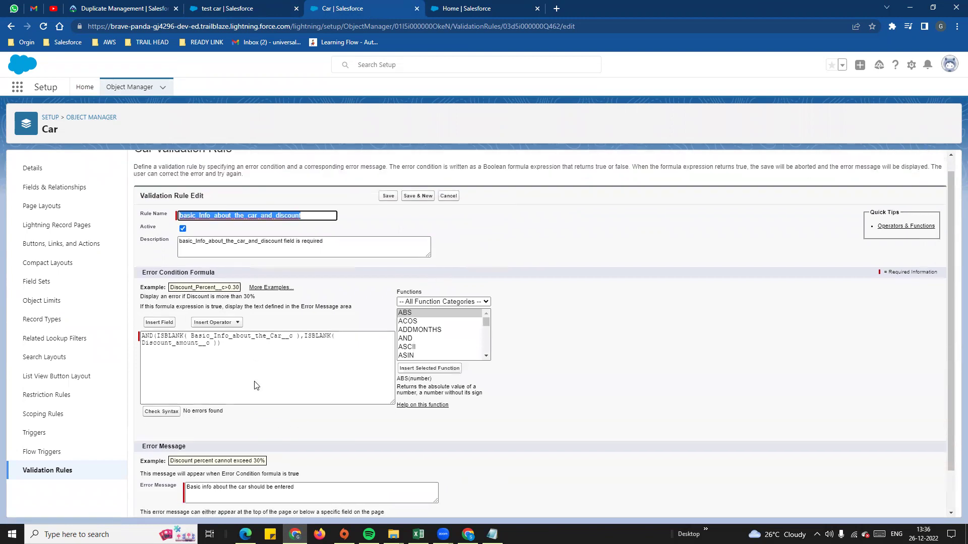
- Review the finished AND formula, including both ISBLANK arguments and the closing parenthesis
left_click(142, 341)
left_click(254, 374)
scroll(254, 374, "down", 1)
scroll(254, 375, "down", 1)
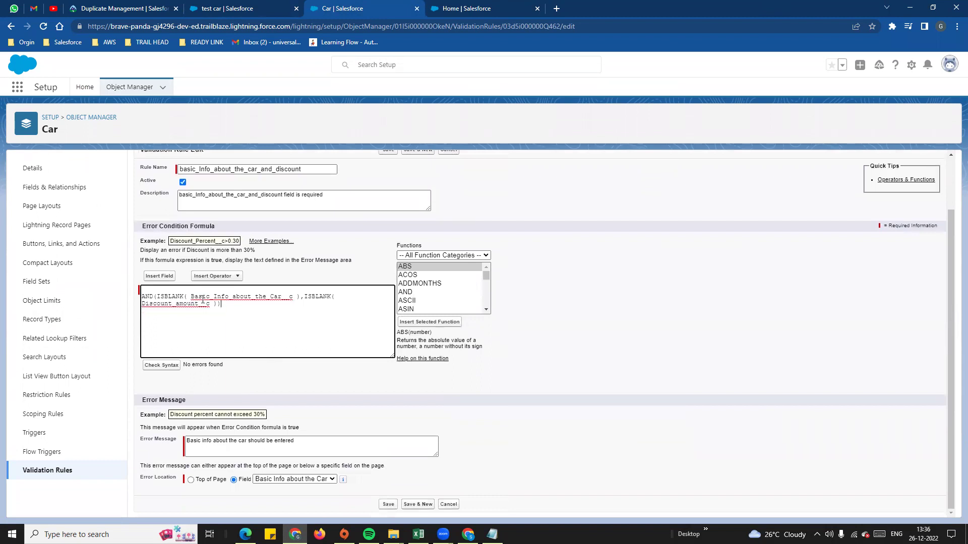
key("ctrl+a")
left_click(311, 356)
double_click(219, 304)
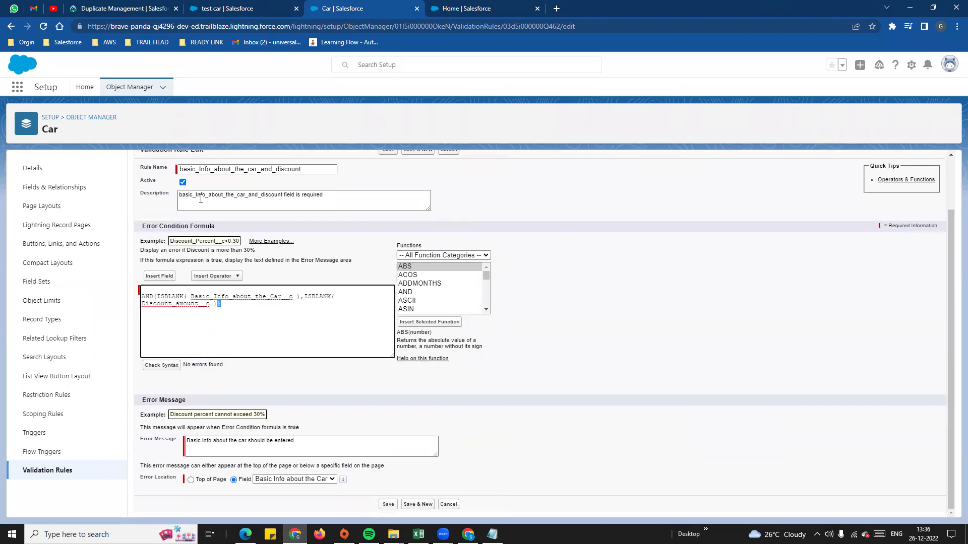
scroll(227, 197, "up", 2)
scroll(346, 339, "down", 2)
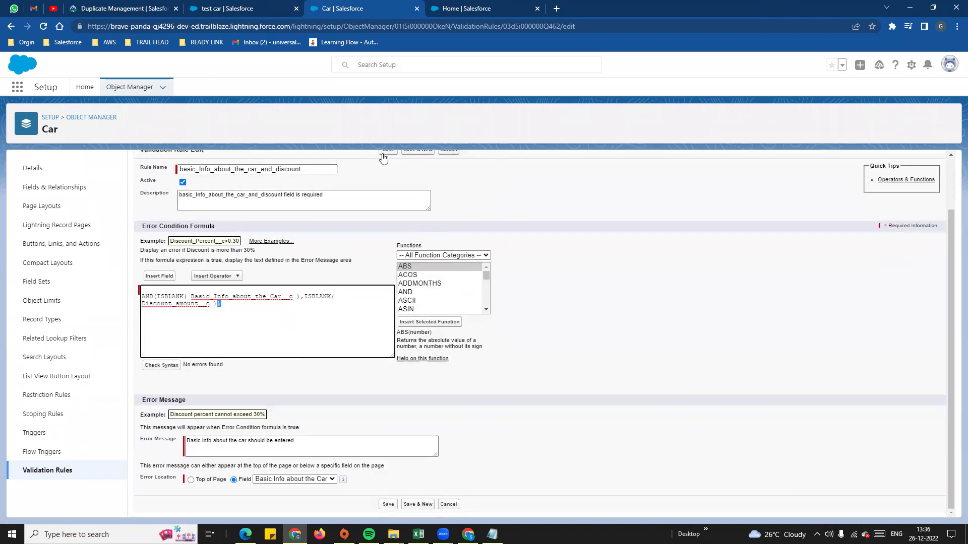
- Save the edited basic info and discount validation rule
left_click(387, 151)
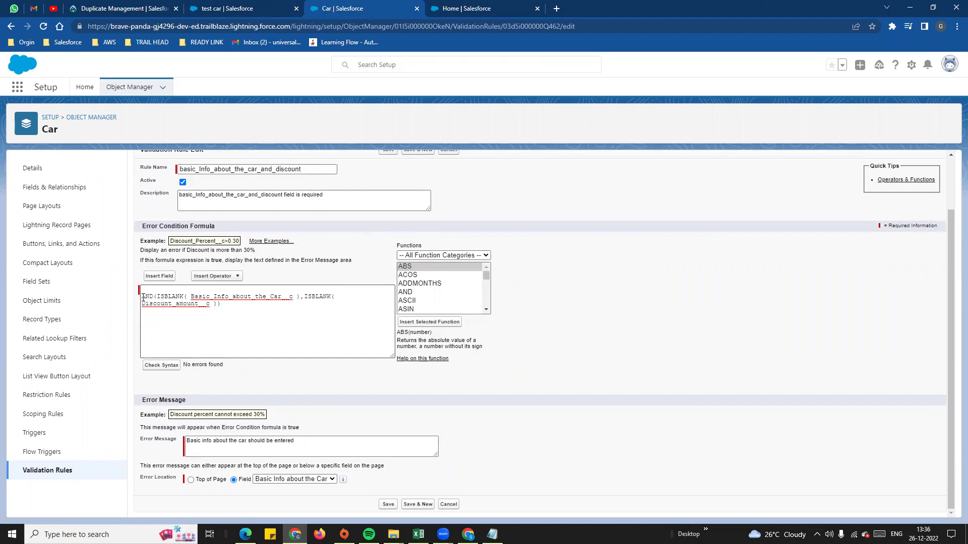
scroll(447, 303, "up", 1)
scroll(447, 303, "up", 1)
left_click(389, 212)
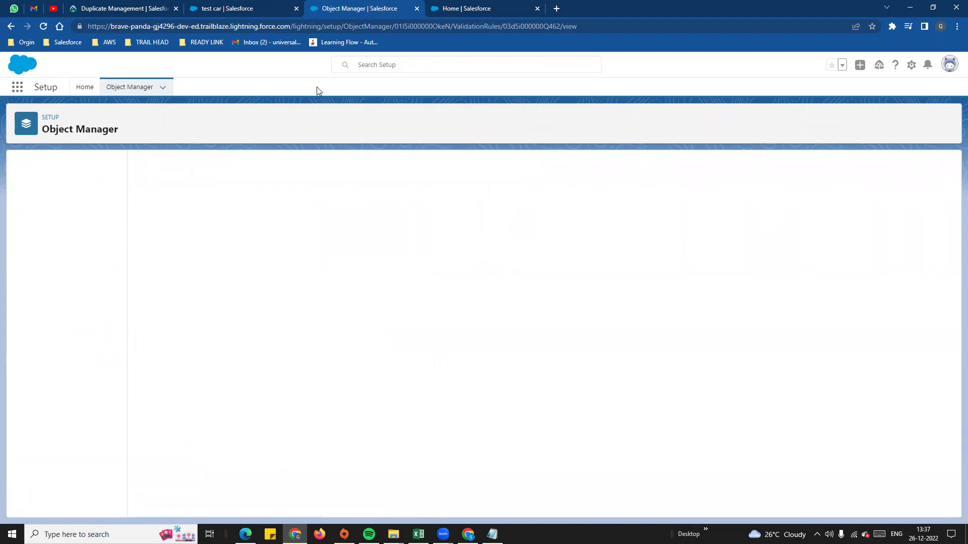
- Switch to the SFDC Cars app and open the Cars list
left_click(241, 13)
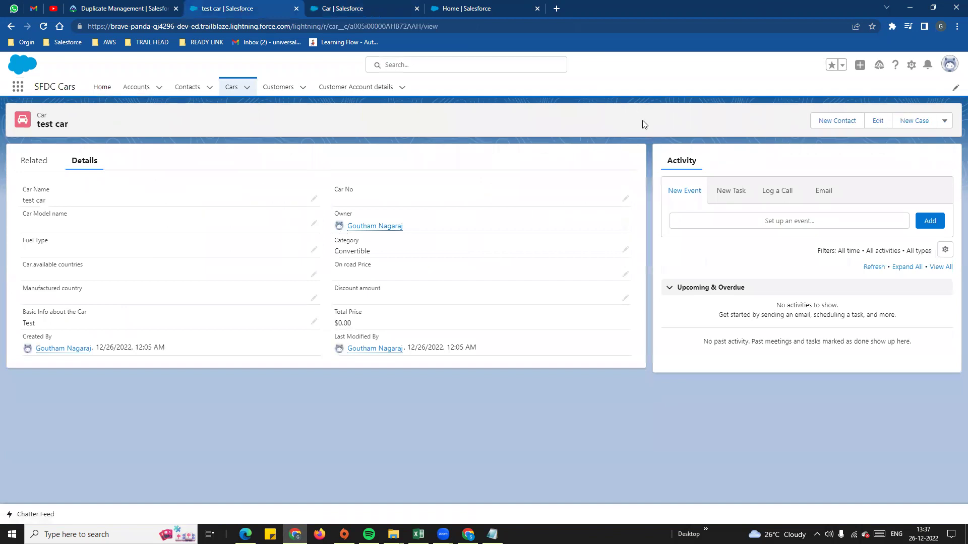
left_click(232, 89)
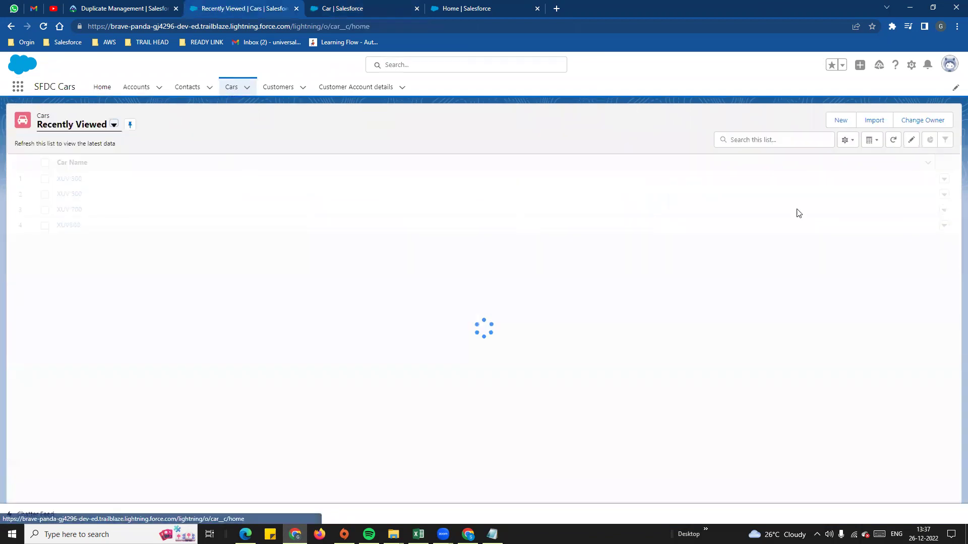
left_click(845, 126)
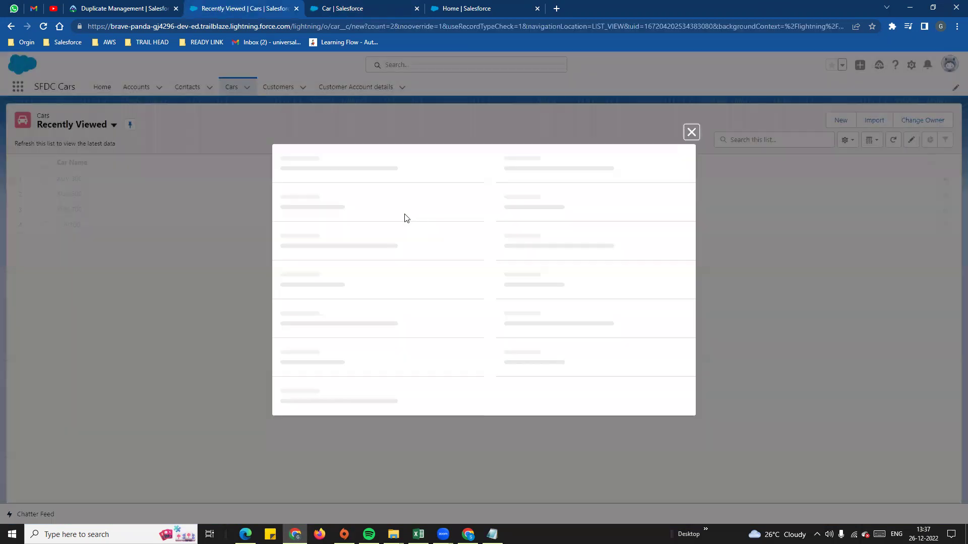
left_click(323, 151)
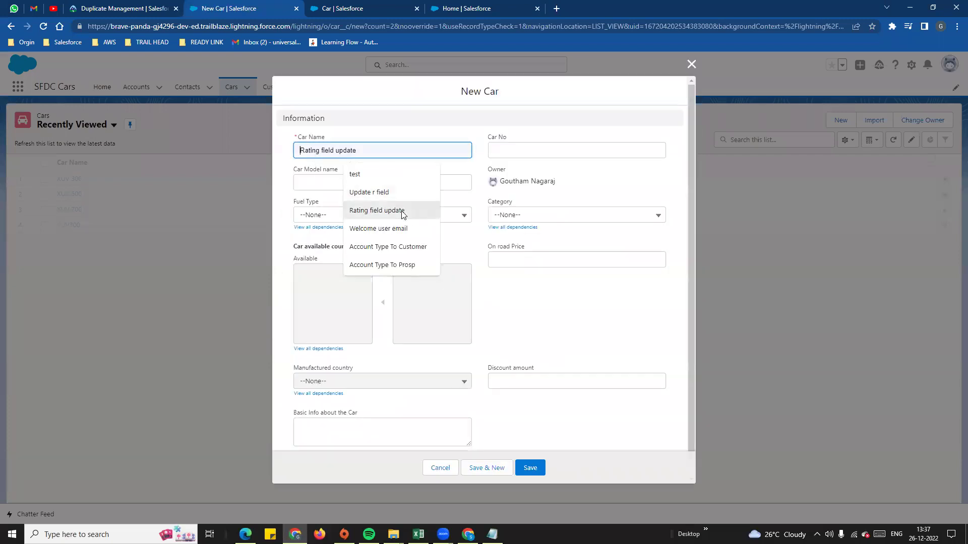
key("Escape")
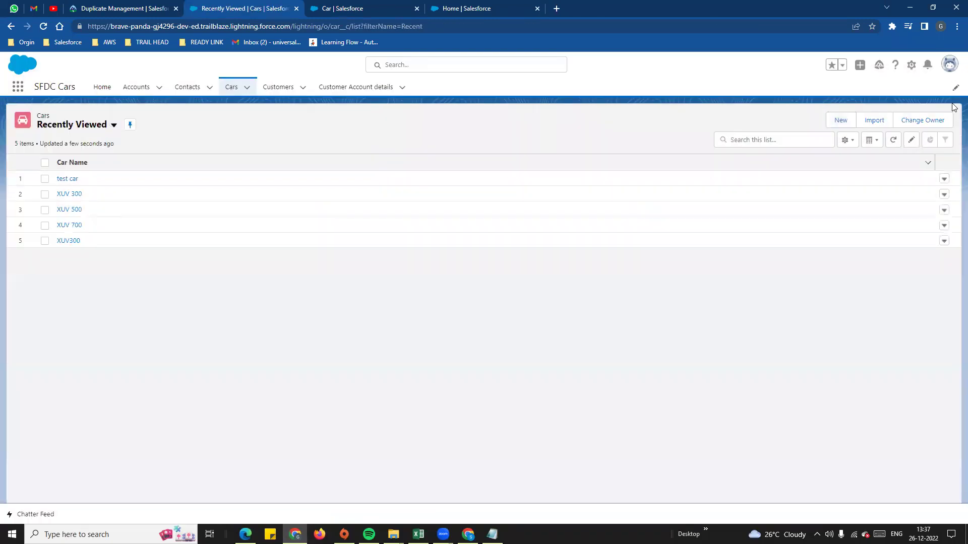
- Start a new Car record and name it "test 2"
left_click(845, 126)
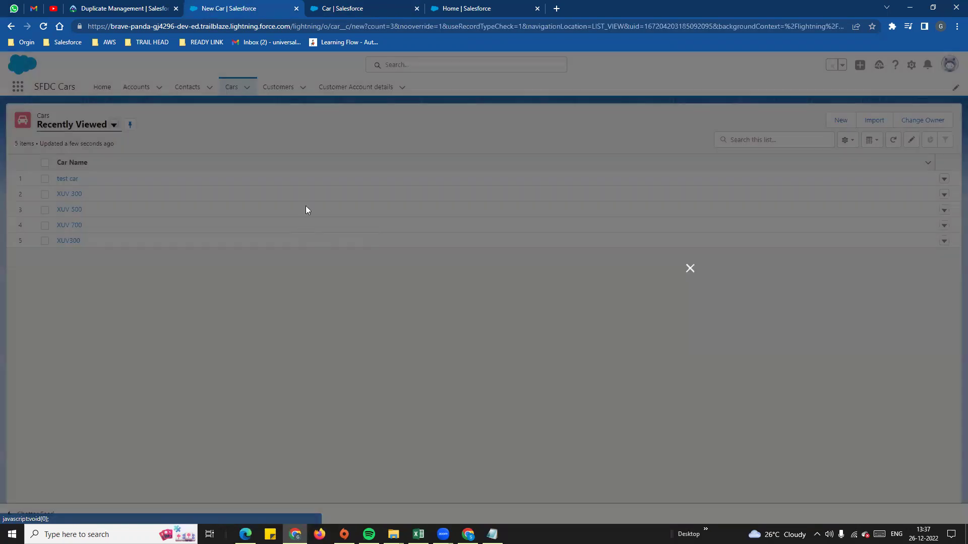
left_click(320, 149)
type("test 2")
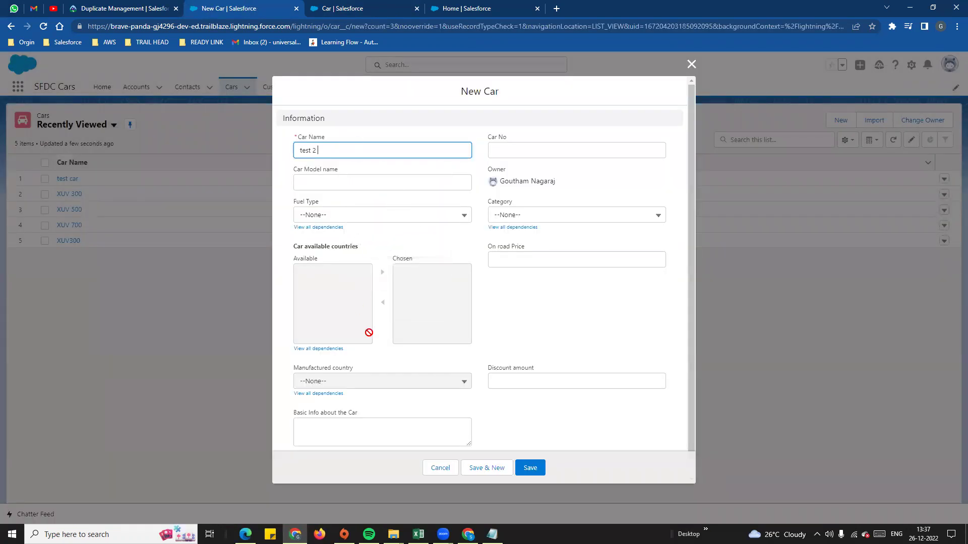
- Try to save the "test 2" car with basic info and discount amount blank, and examine the validation error
scroll(410, 386, "down", 1)
left_click_drag(296, 411, 464, 392)
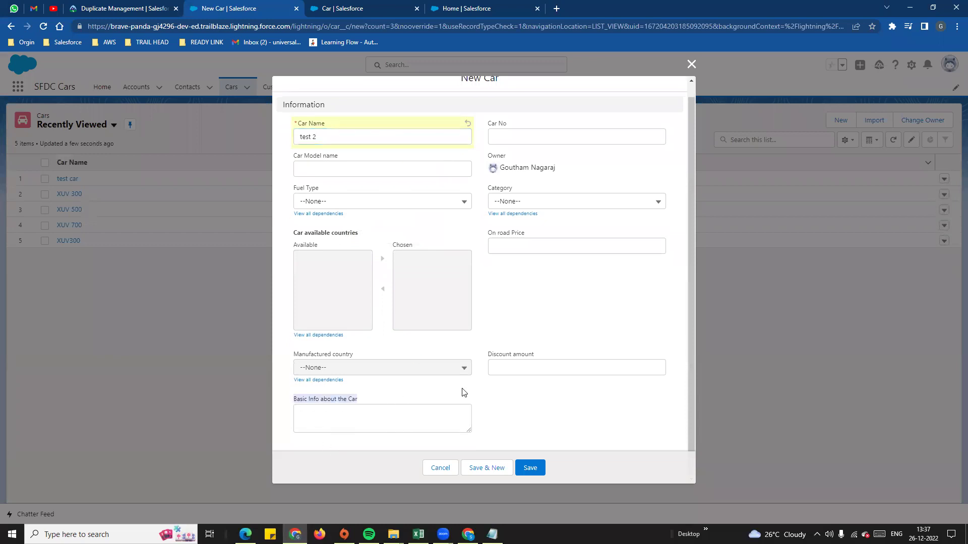
left_click_drag(494, 355, 535, 357)
left_click(528, 468)
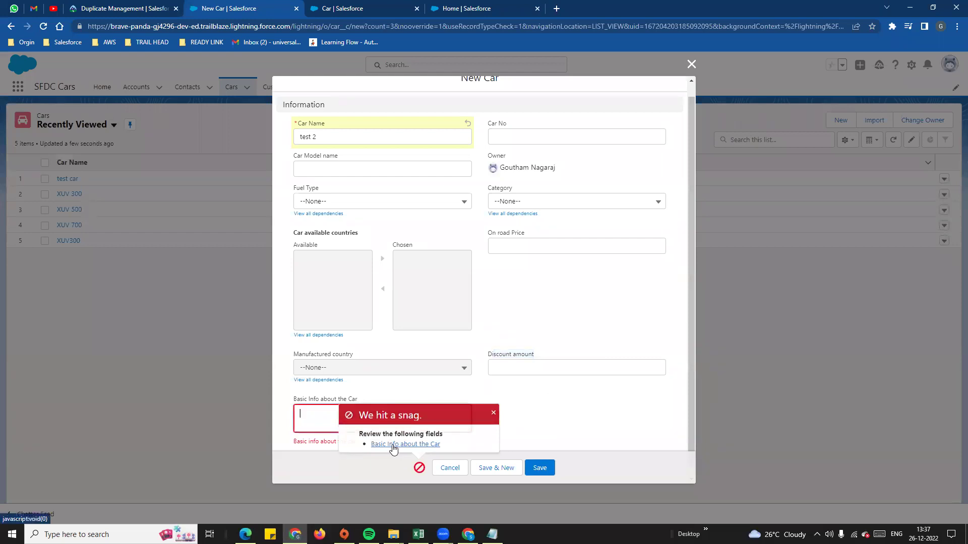
left_click(392, 448)
left_click_drag(417, 447, 289, 447)
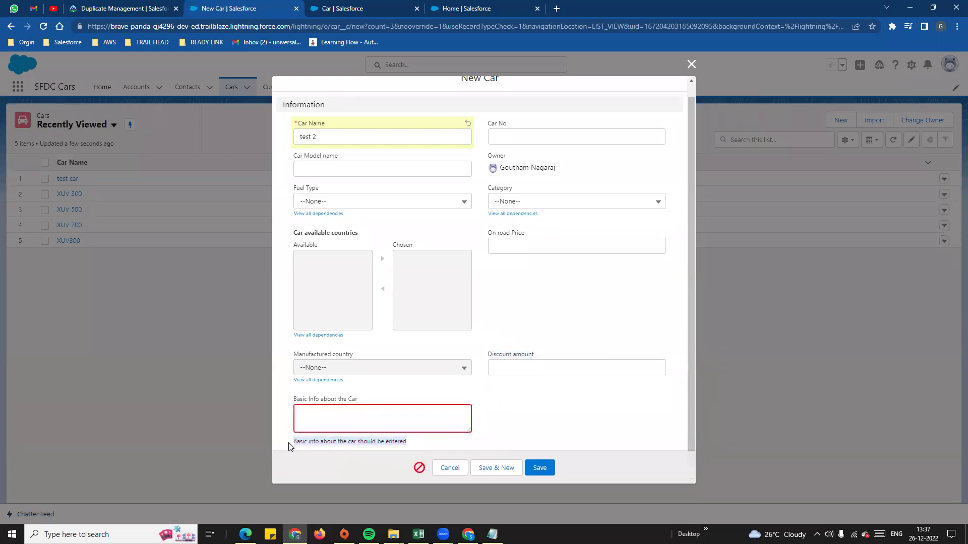
- Enter "test 1" as the basic info about the car and save the record
left_click(318, 447)
left_click(332, 424)
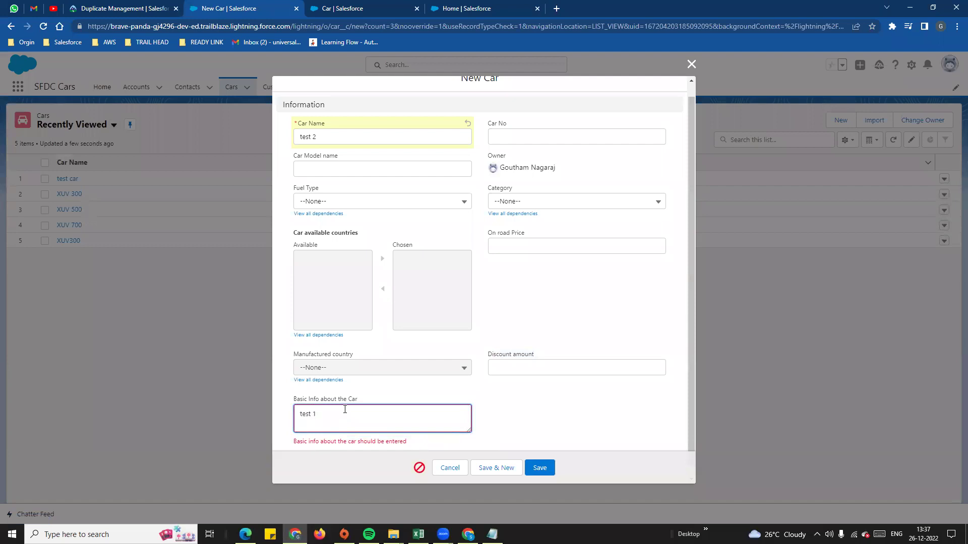
left_click(535, 468)
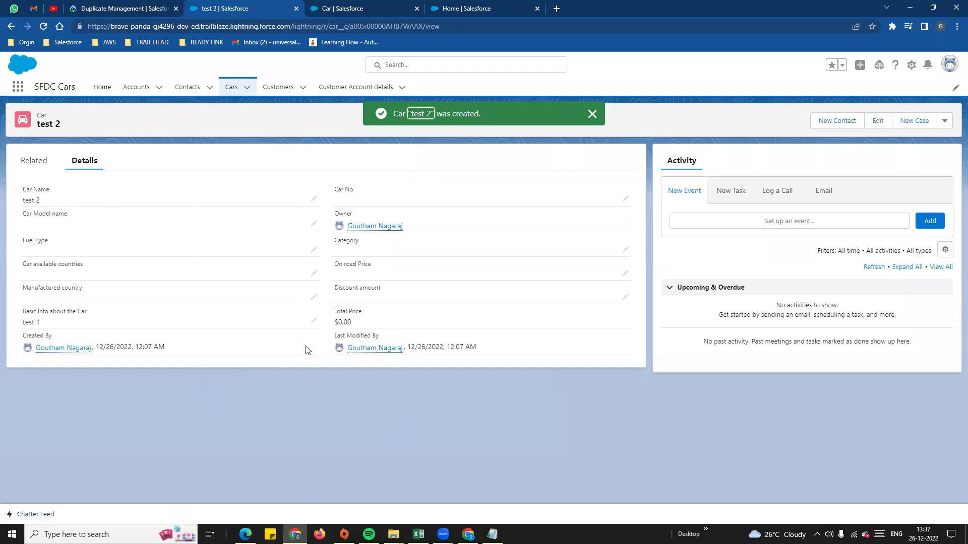
- Edit the basic info and discount validation rule, replacing AND with OR in the error condition formula
left_click(343, 8)
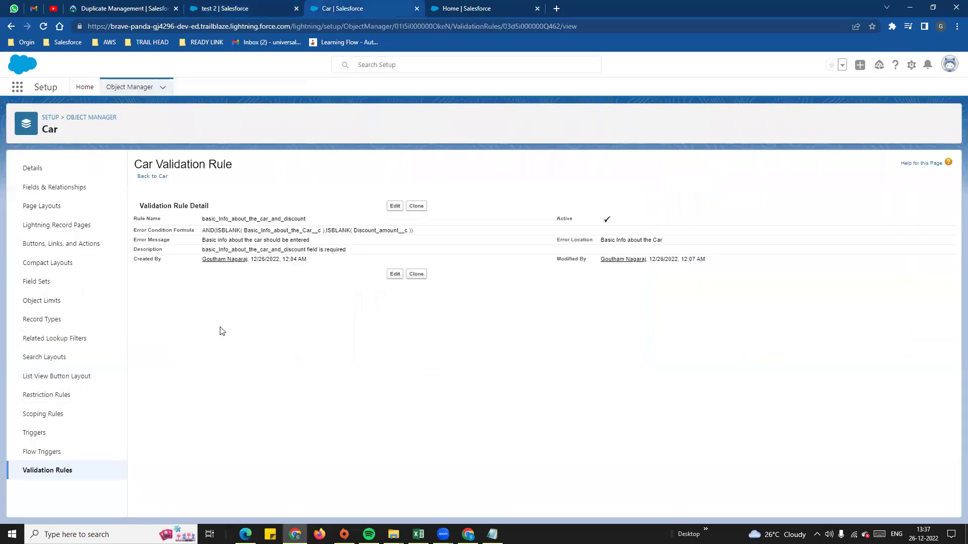
left_click(395, 206)
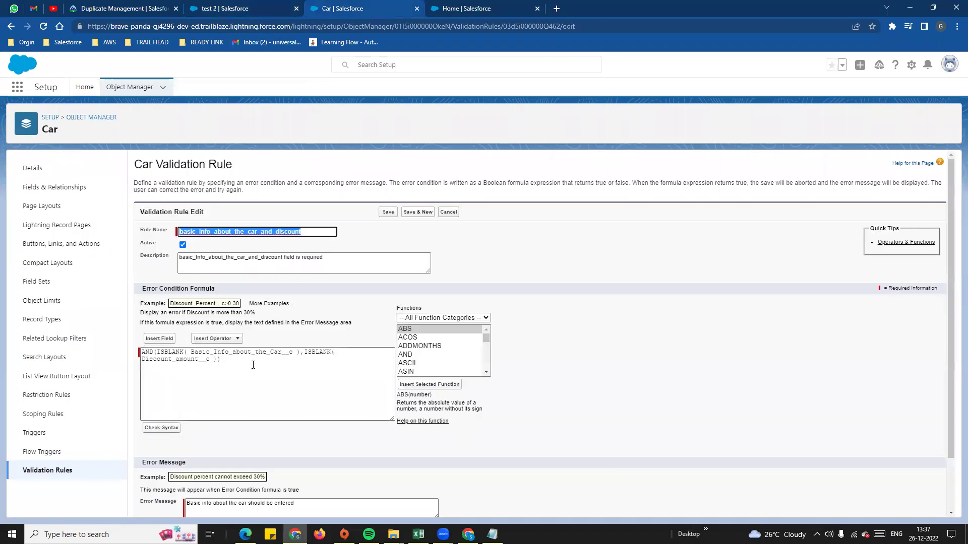
double_click(149, 353)
type("OR")
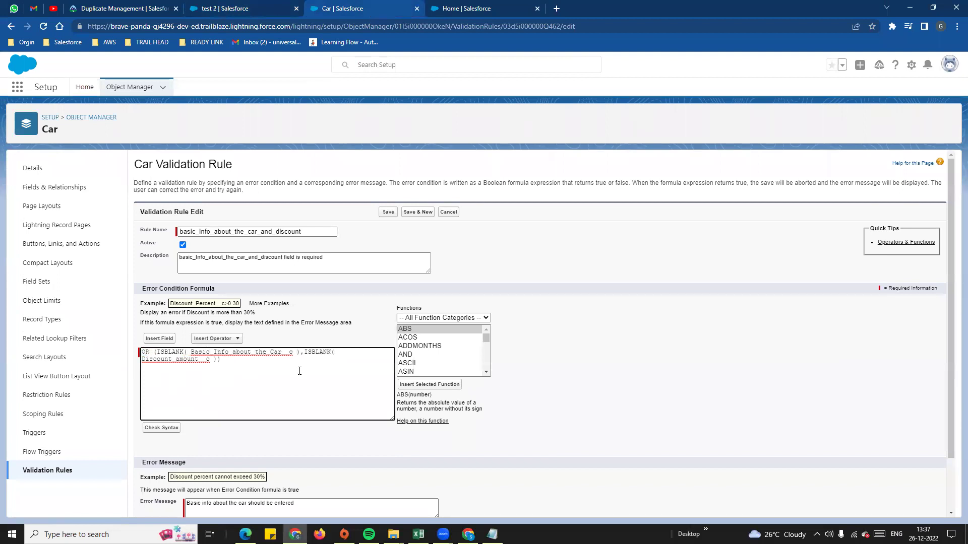
key("ctrl+a")
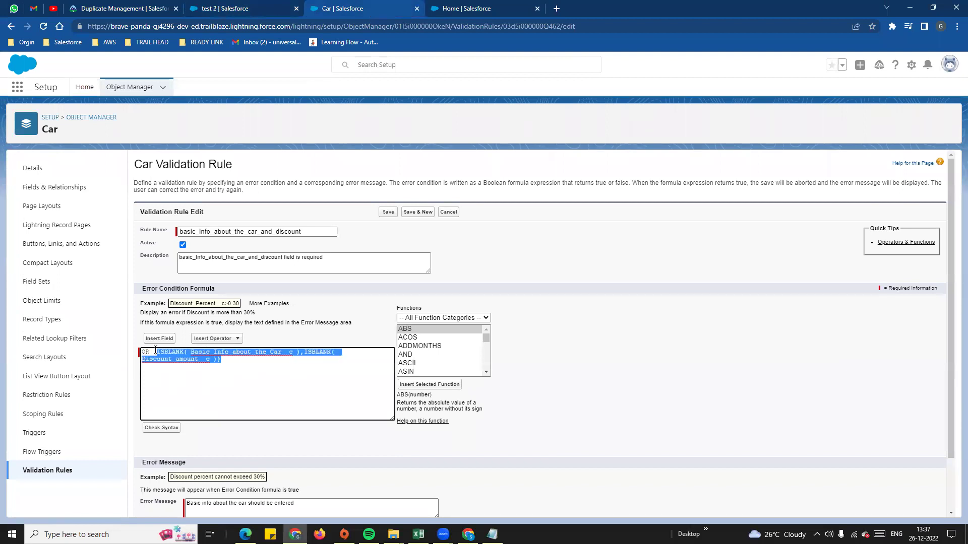
- Check the syntax of the OR formula and save the validation rule
left_click(162, 428)
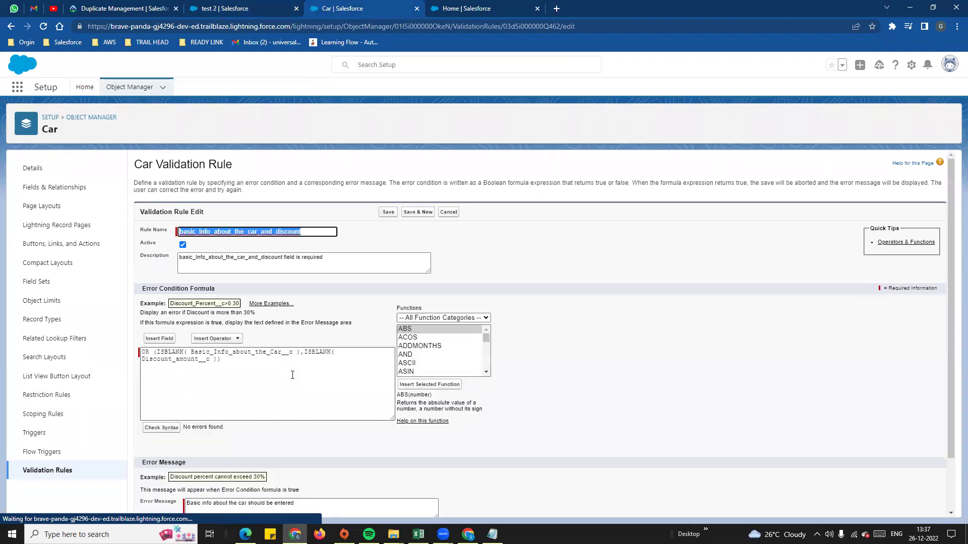
scroll(292, 375, "down", 2)
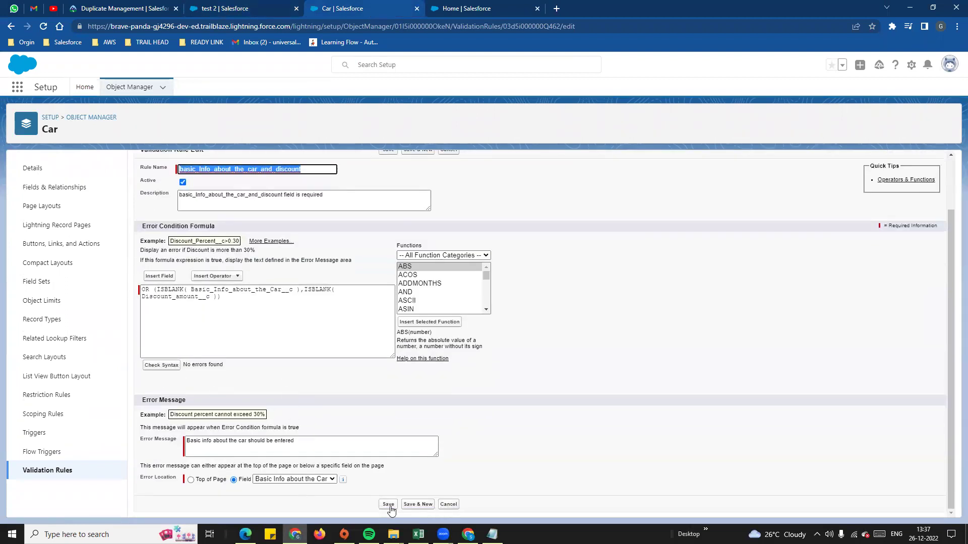
left_click(389, 506)
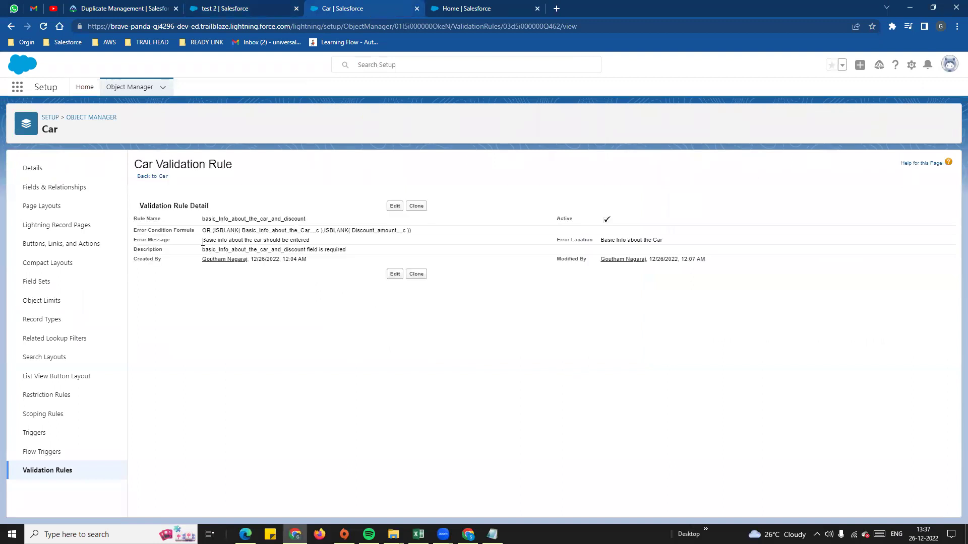
- Return to the Cars list in SFDC Cars and start a new Car record named "test 3"
left_click(234, 9)
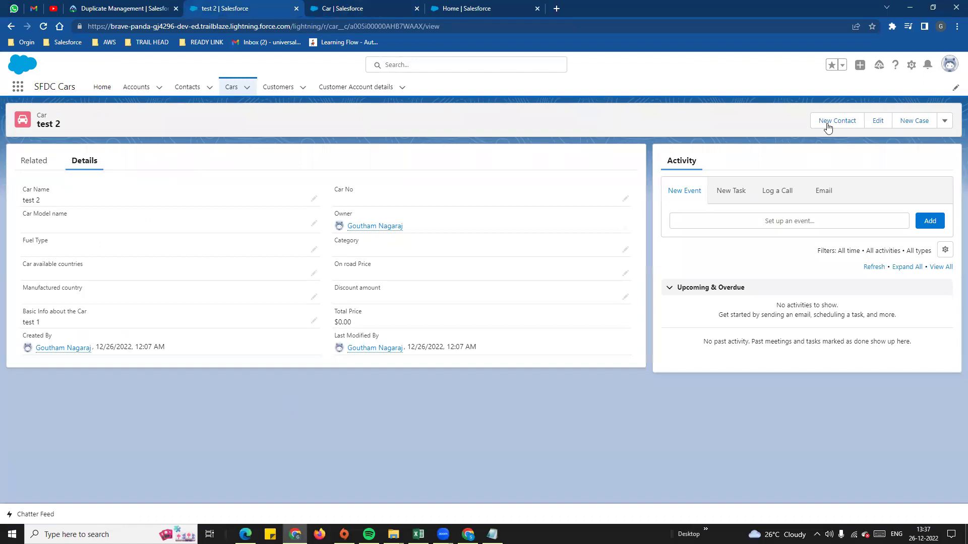
key("alt+Left")
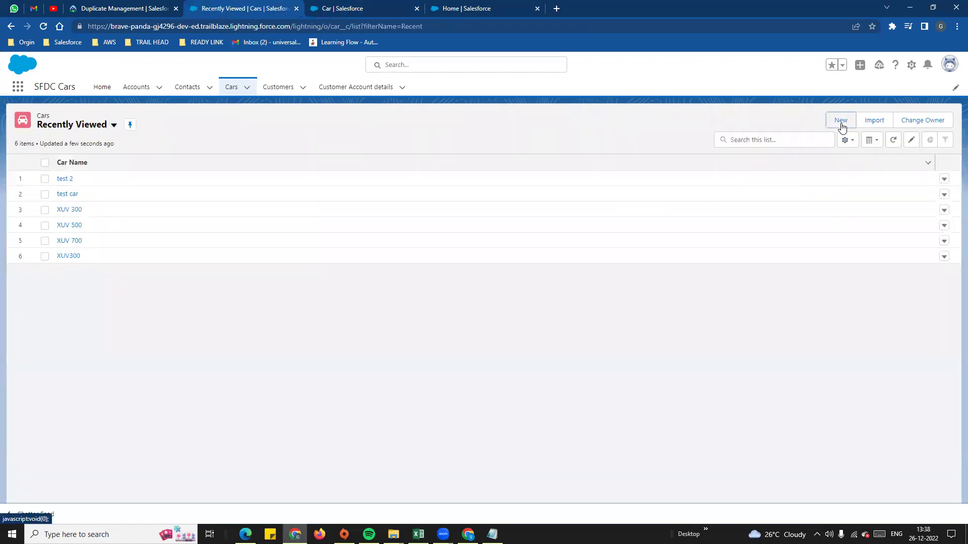
left_click(840, 121)
left_click(353, 150)
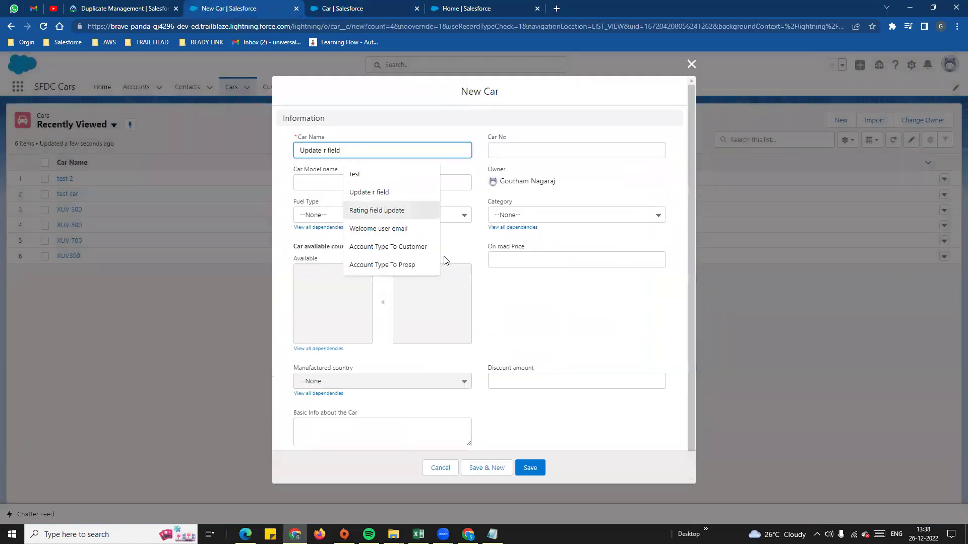
type("test 3")
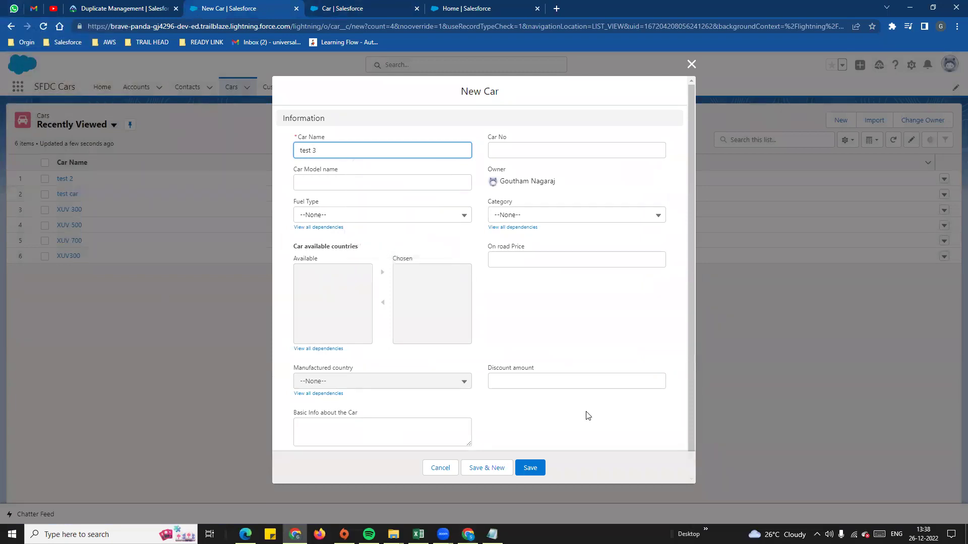
- Try to save the car with both fields blank, and again with "Test 3" as basic info and no discount amount
scroll(570, 433, "down", 1)
left_click(534, 467)
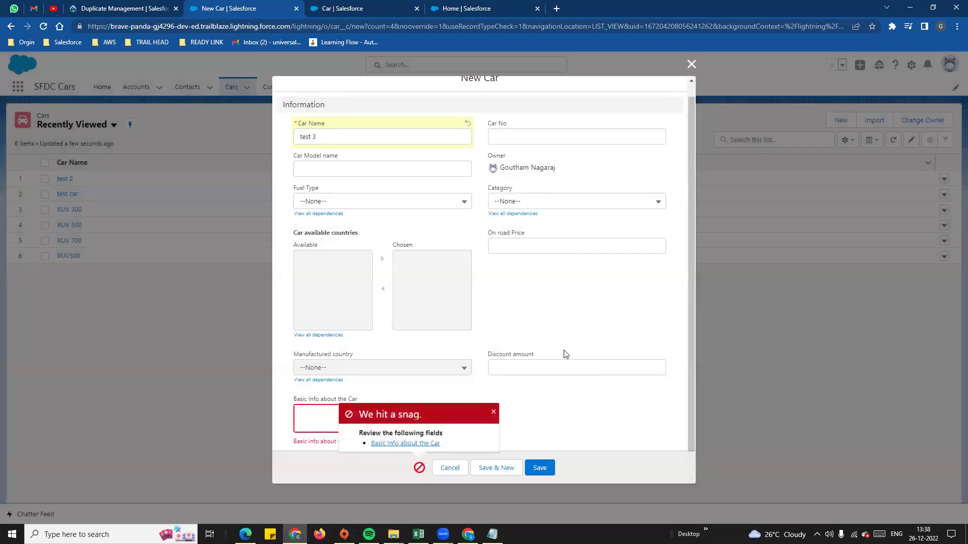
scroll(519, 345, "down", 1)
left_click(402, 445)
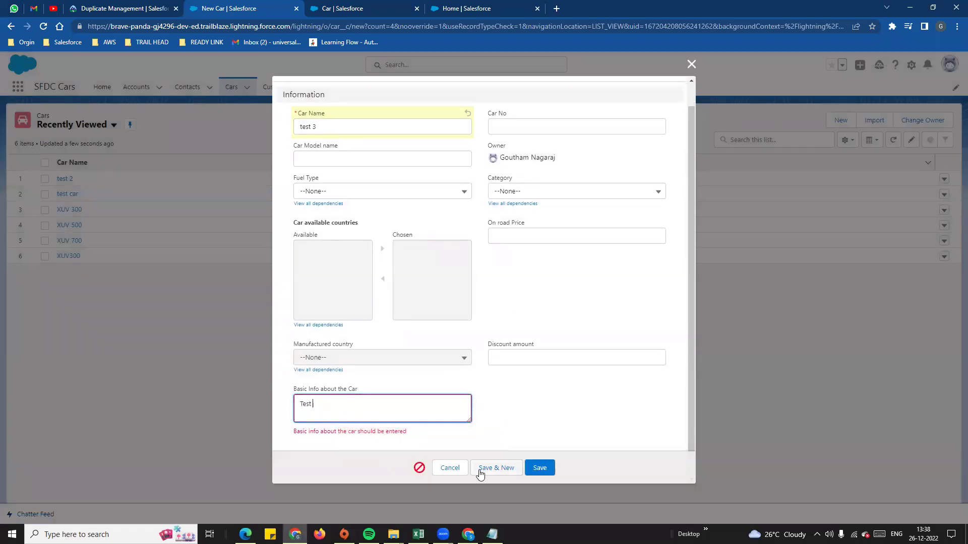
left_click(542, 470)
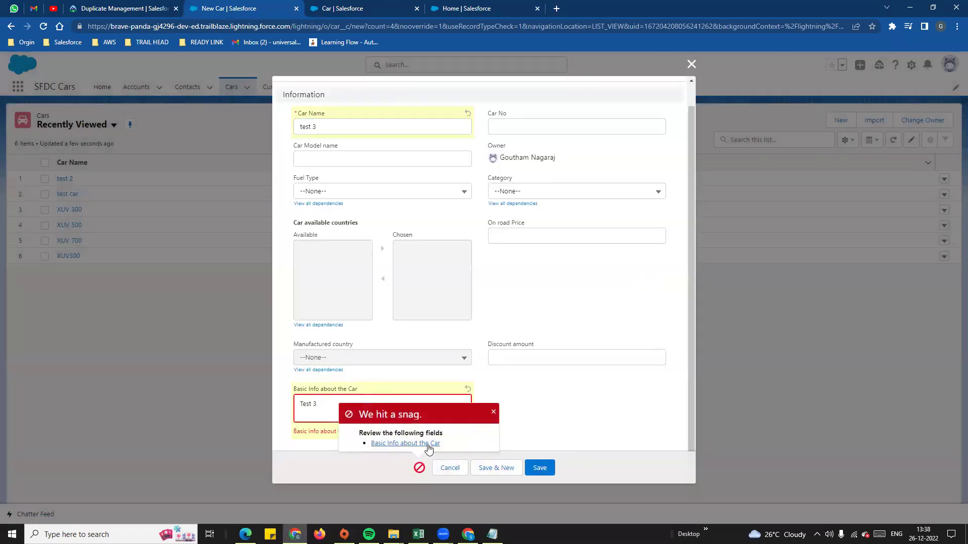
- Examine the validation error shown on the basic info field despite its entered text
left_click(415, 449)
left_click_drag(418, 432, 328, 428)
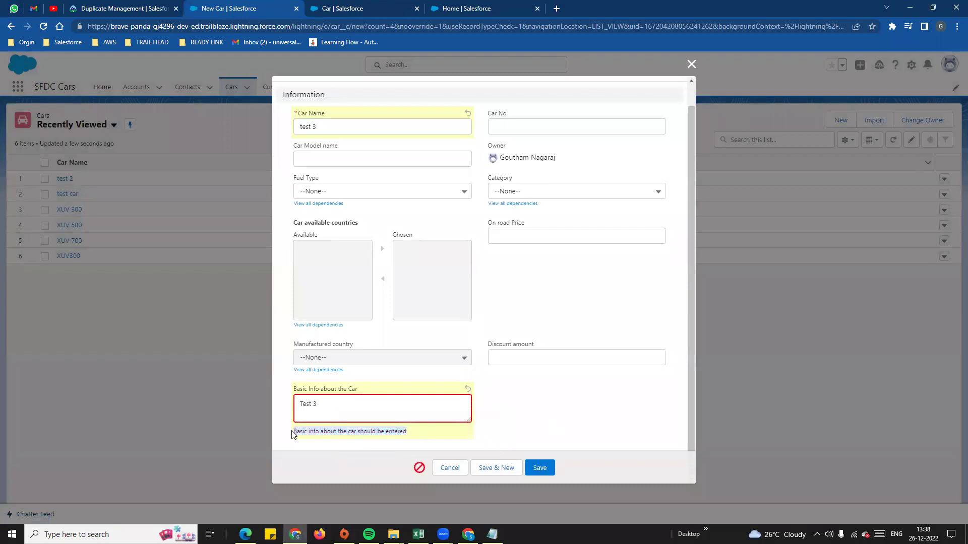
left_click(387, 447)
left_click(311, 406)
left_click_drag(294, 433, 415, 437)
- Reopen the basic info and discount rule for editing and examine the OR function with its two ISBLANK conditions
left_click(360, 7)
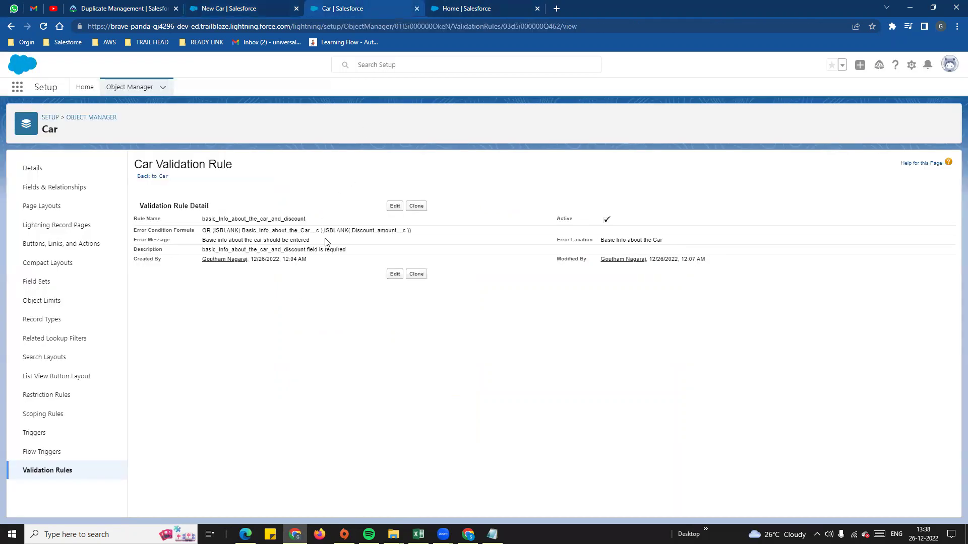
left_click(393, 206)
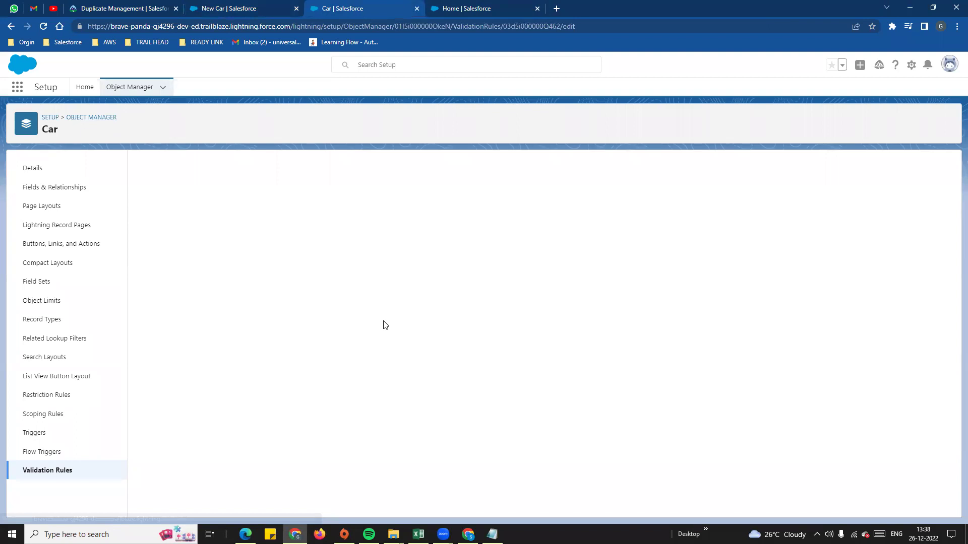
left_click(282, 258)
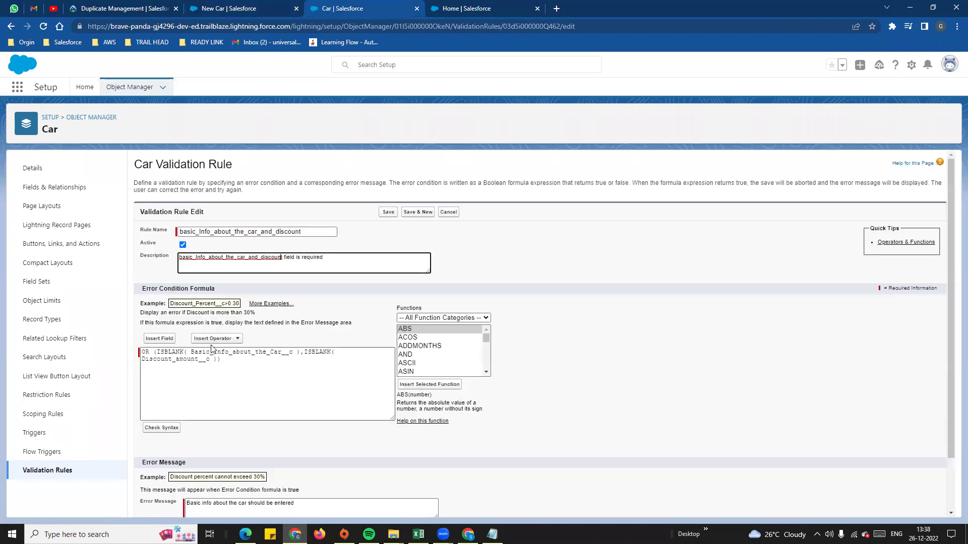
left_click_drag(196, 354, 160, 352)
left_click(299, 355)
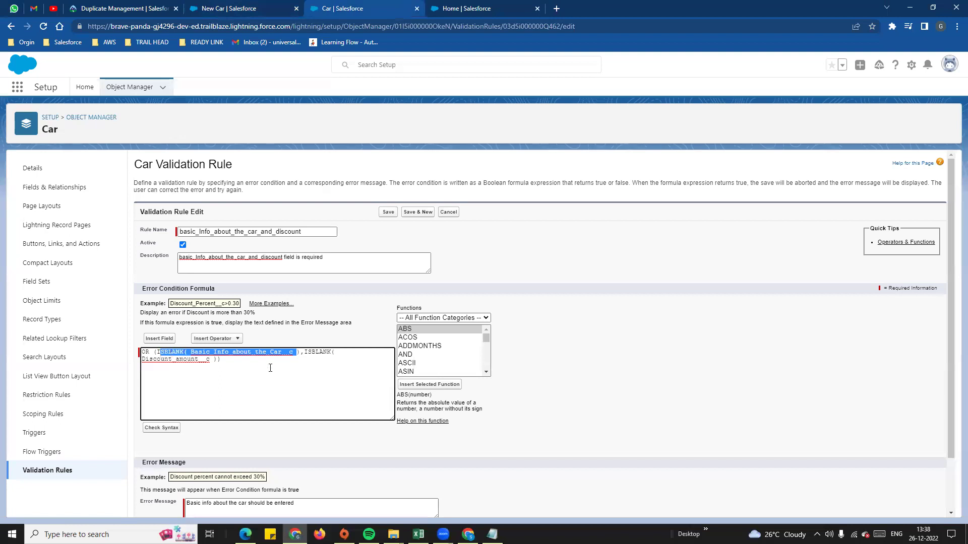
left_click_drag(305, 354, 325, 363)
left_click(294, 381)
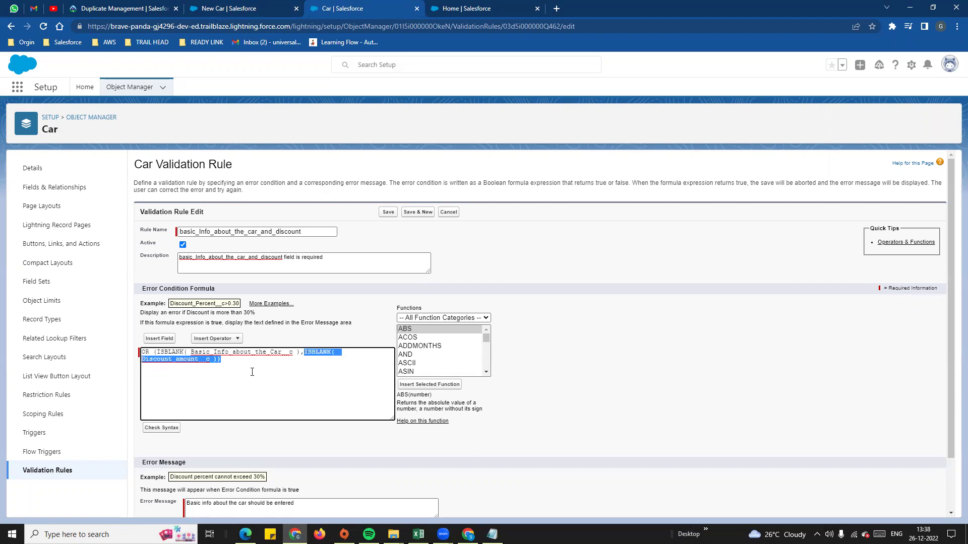
left_click_drag(187, 352, 148, 372)
left_click(140, 373)
left_click(197, 386)
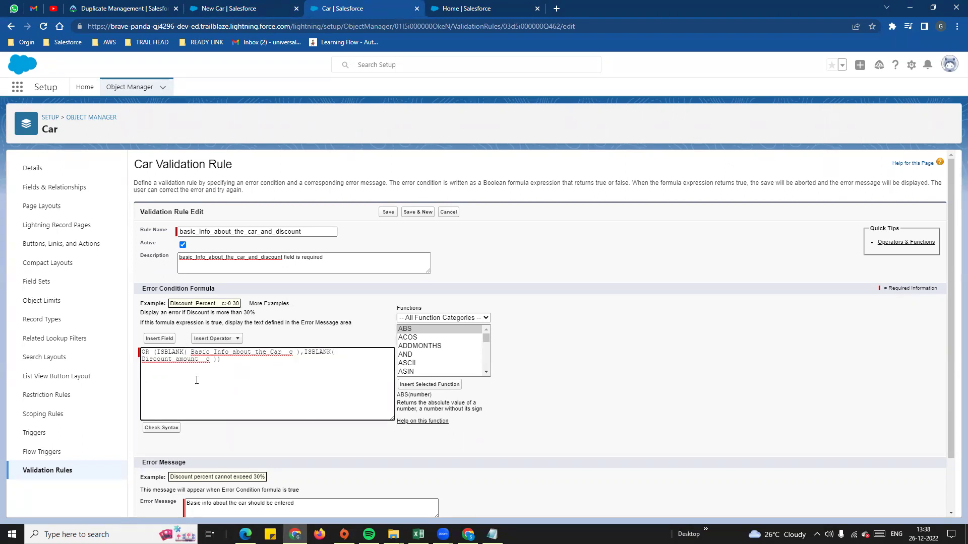
double_click(148, 353)
triple_click(236, 371)
left_click(234, 375)
- Set the rule's error message to "Basic info about the car should be entered along with the discount price"
scroll(229, 362, "down", 1)
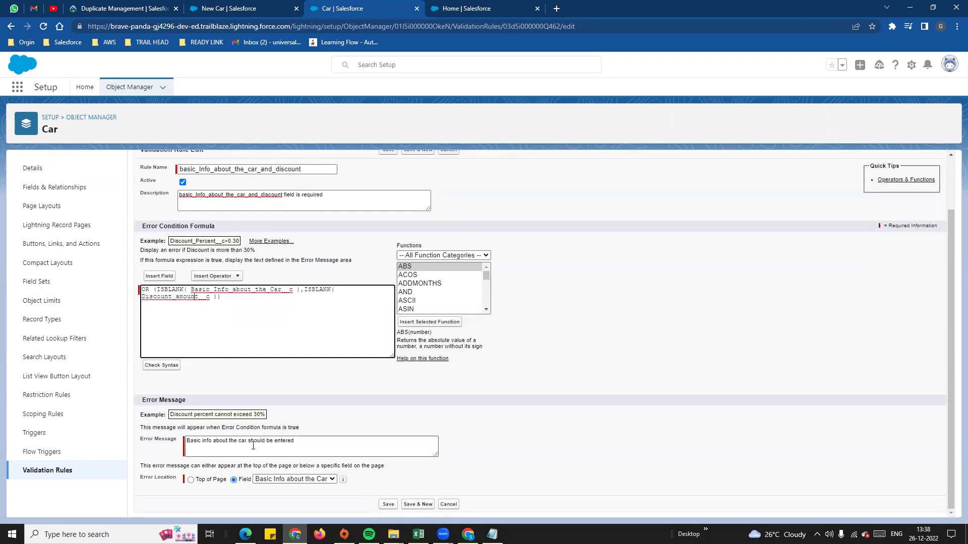
left_click(306, 441)
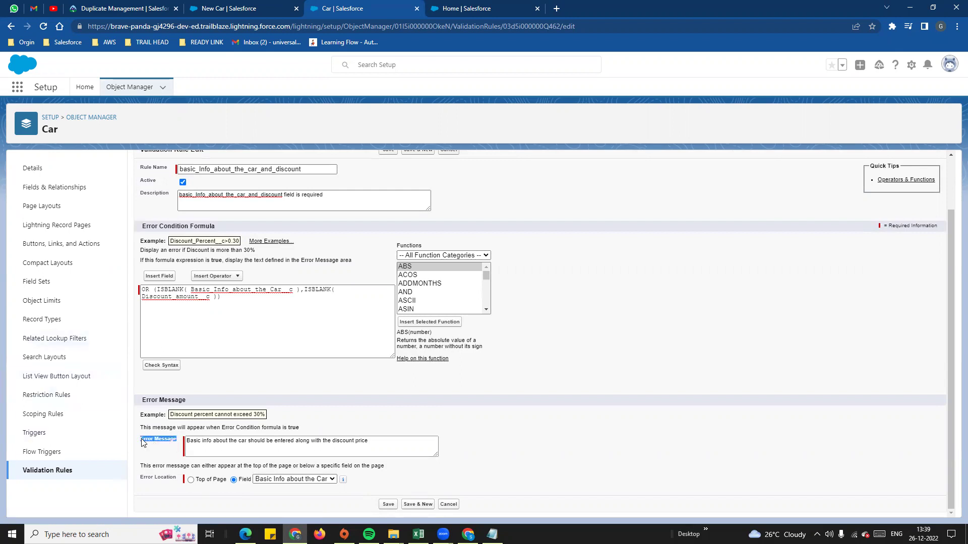
left_click_drag(402, 446, 187, 439)
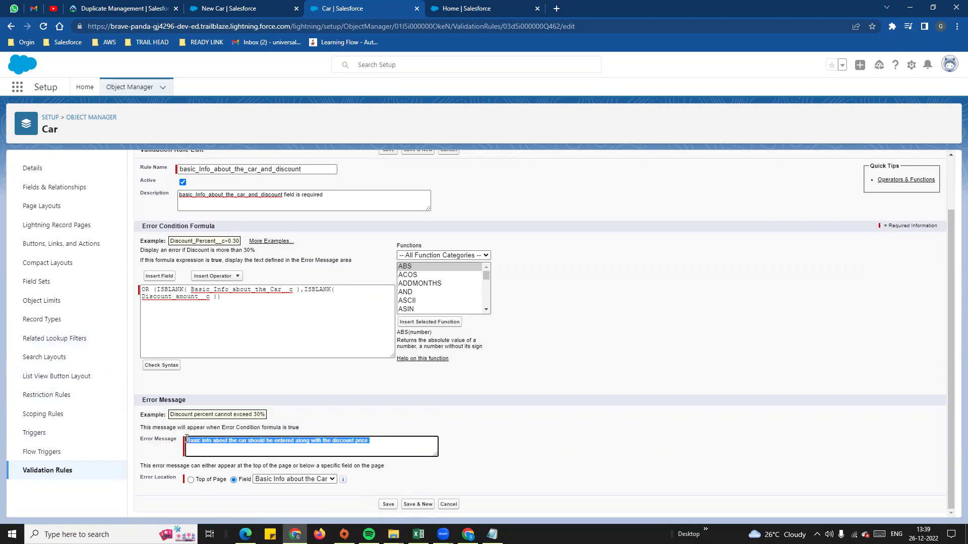
- Set the error location to Top of Page and save the validation rule
left_click(353, 453)
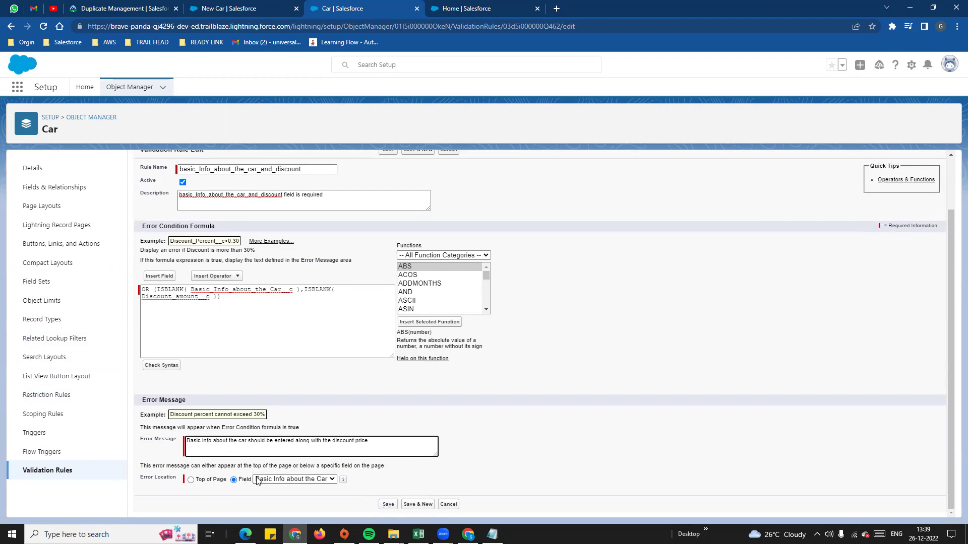
left_click(192, 479)
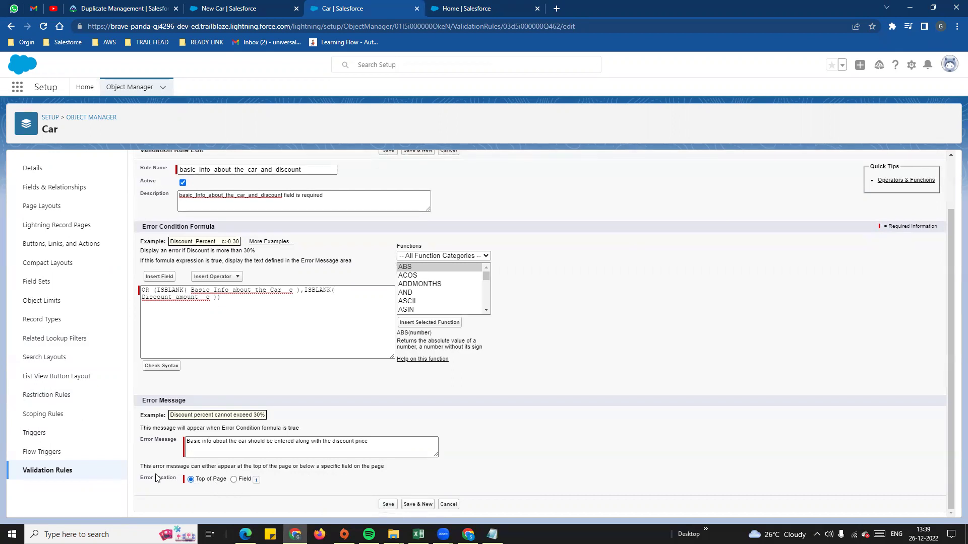
left_click(386, 506)
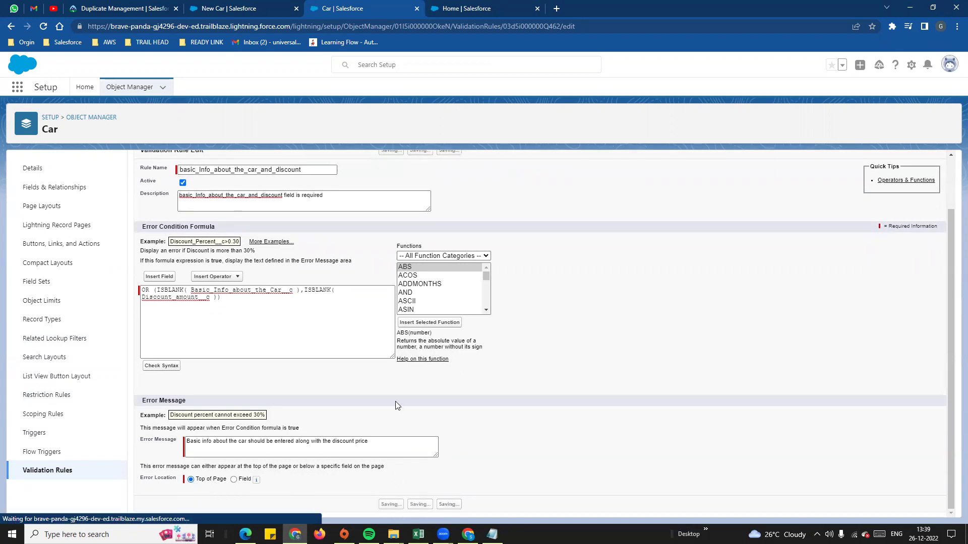
- Discard the unsaved car in SFDC Cars and start a new Car record named "test 3"
left_click(216, 7)
left_click(691, 64)
left_click(841, 120)
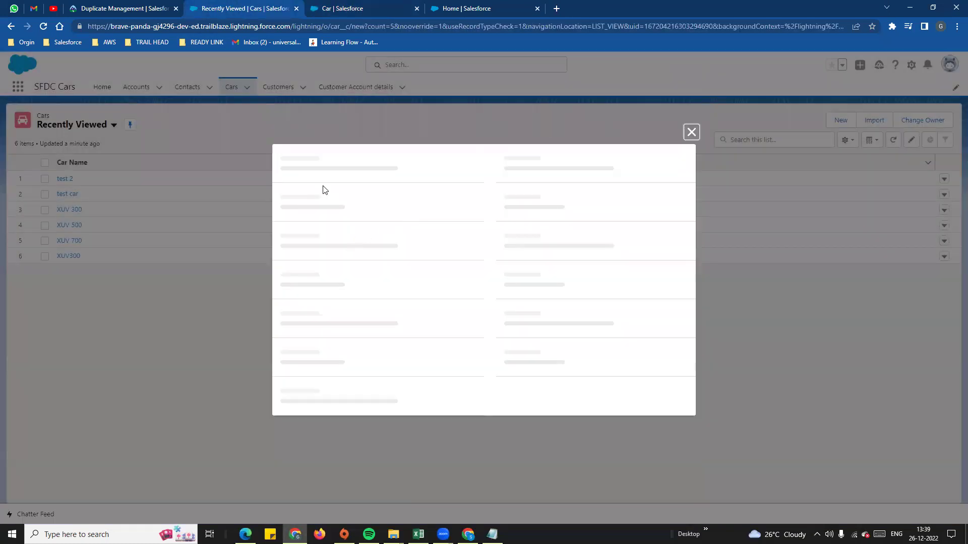
left_click(326, 153)
type("test 3")
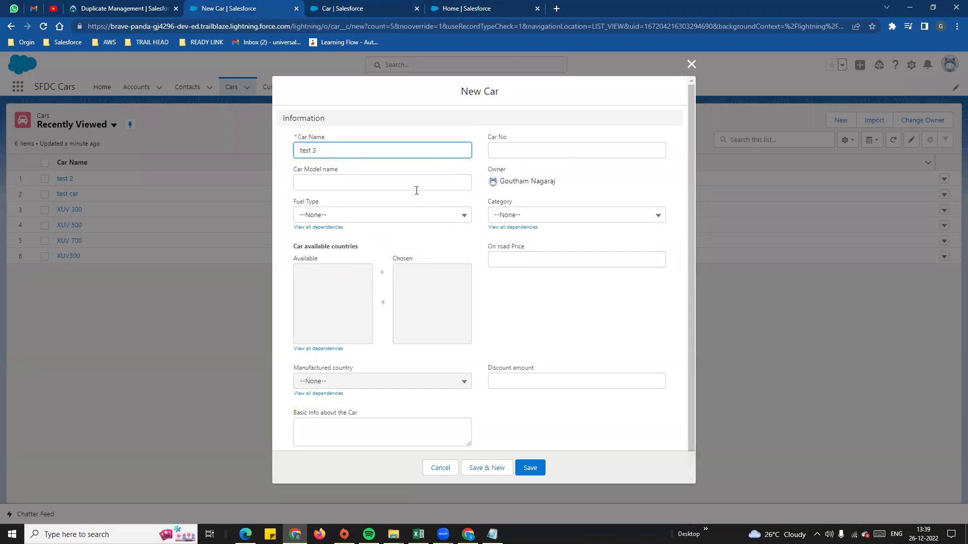
scroll(451, 363, "down", 1)
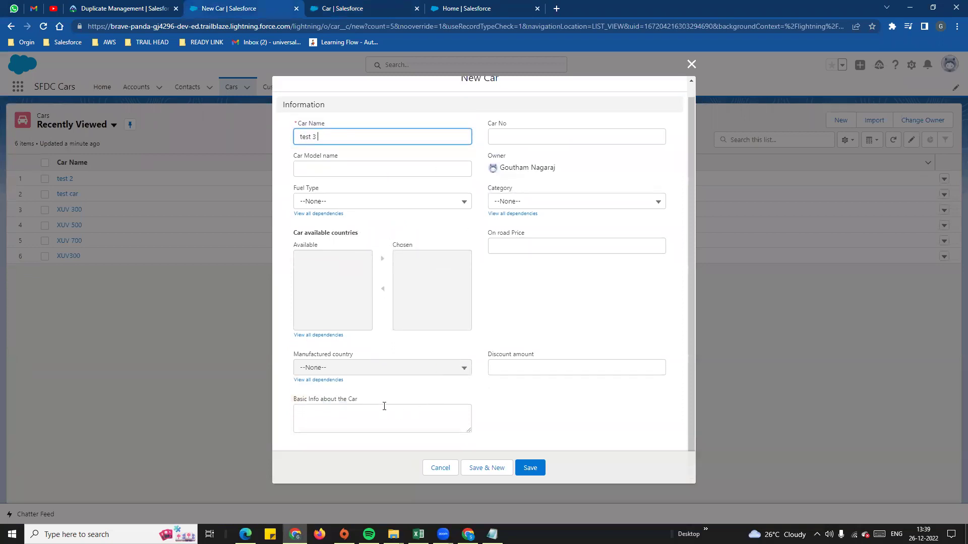
- Try to save the car with basic info and discount amount blank, and read the validation error before dismissing it
left_click(531, 468)
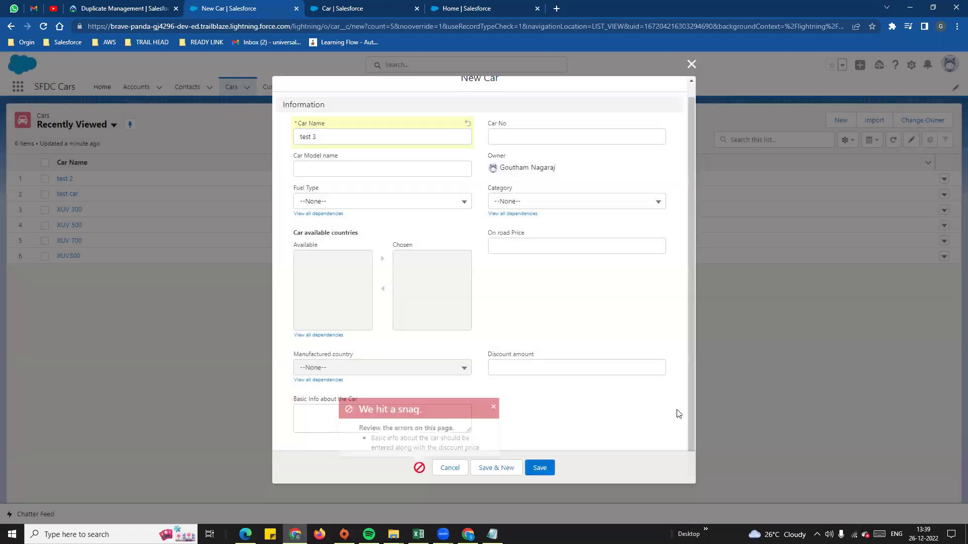
left_click_drag(372, 435, 471, 450)
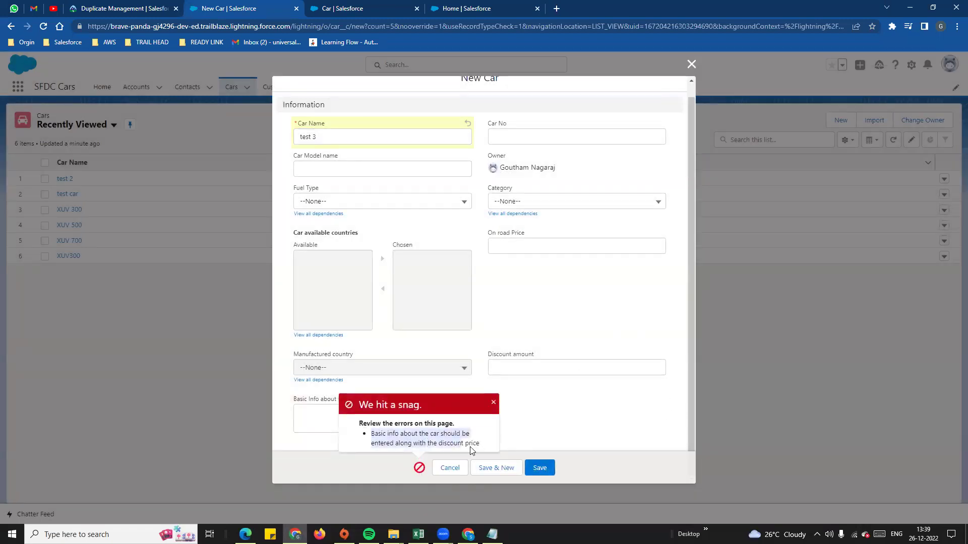
scroll(437, 237, "up", 1)
scroll(403, 353, "down", 1)
left_click(439, 449)
left_click_drag(438, 445, 480, 445)
left_click(493, 402)
- Enter "test 3" as the basic info about the car and try saving with the discount amount still blank
left_click(337, 427)
type("test 3")
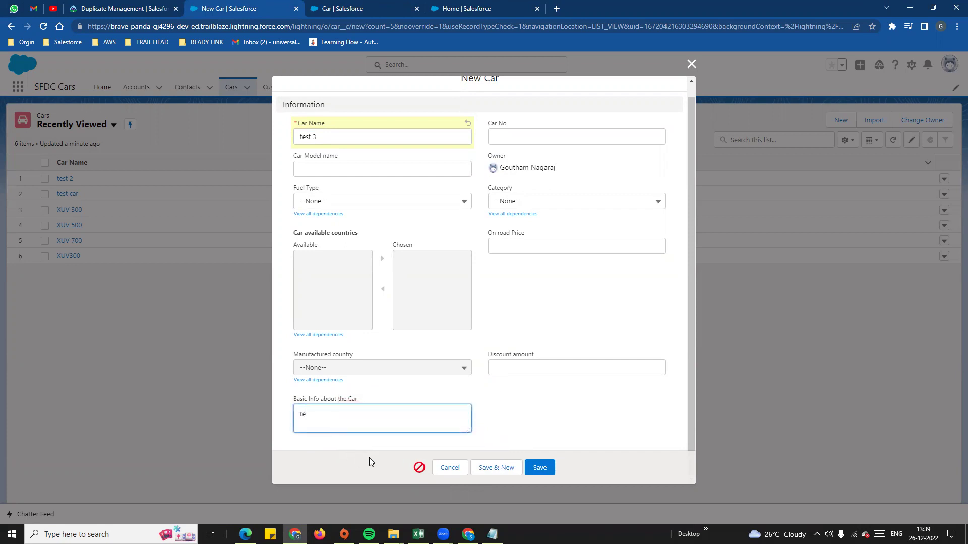
left_click(537, 470)
left_click_drag(428, 444, 480, 443)
- Set the discount amount to $10 and save the new car record
left_click(549, 373)
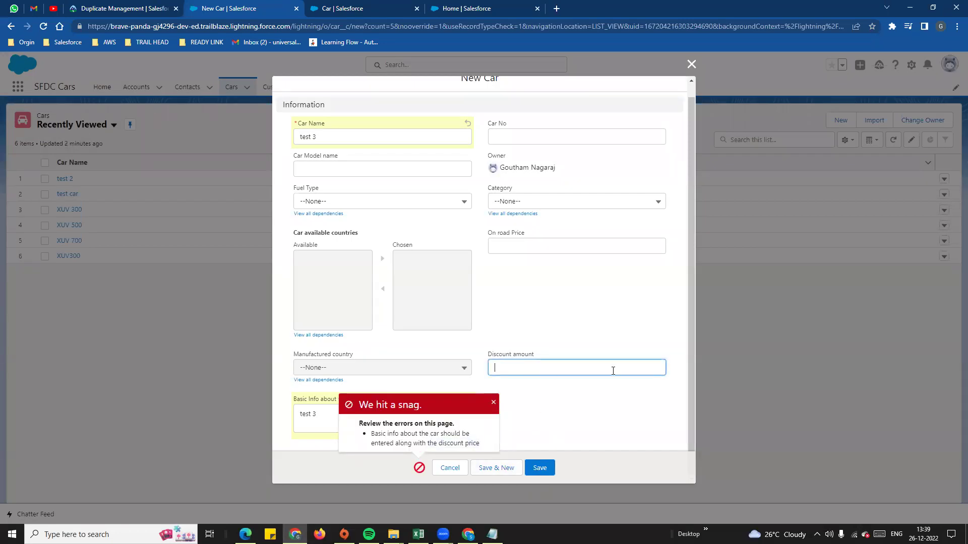
type("10")
left_click(619, 426)
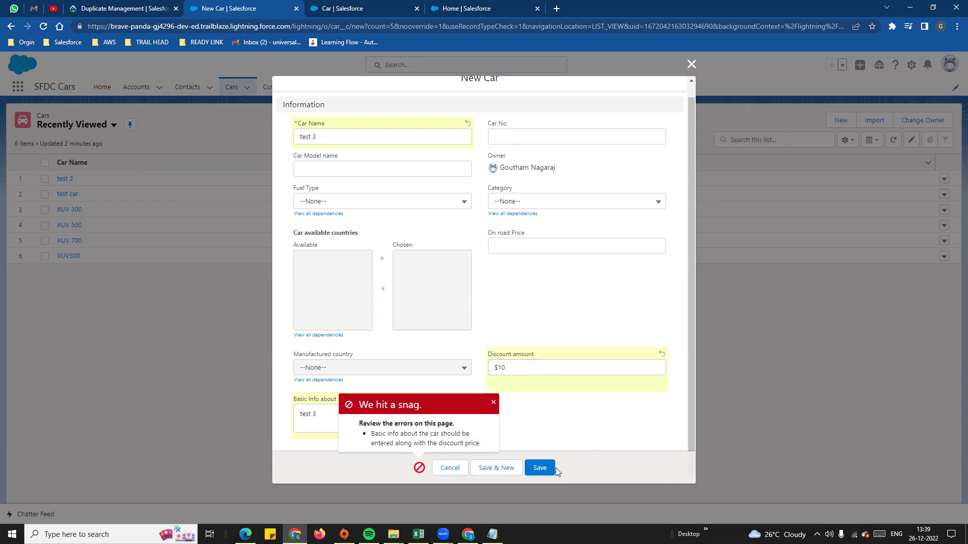
left_click(540, 467)
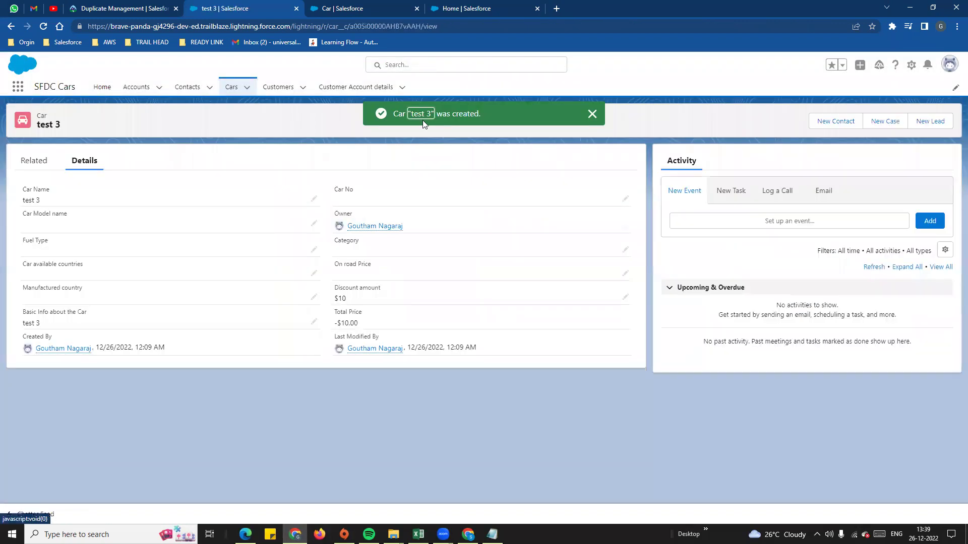
- Reopen the basic info and discount validation rule for editing and examine its available functions and formula operators
left_click(350, 7)
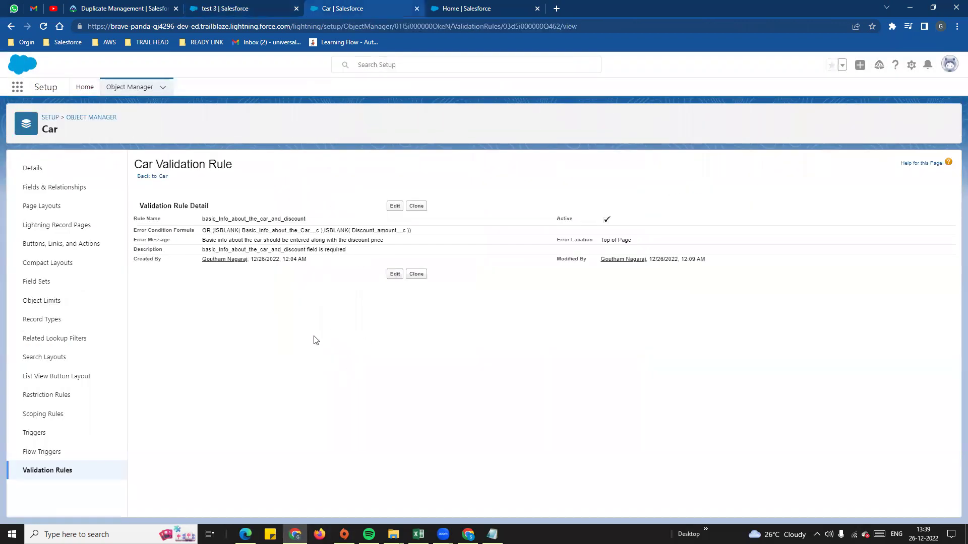
left_click(395, 206)
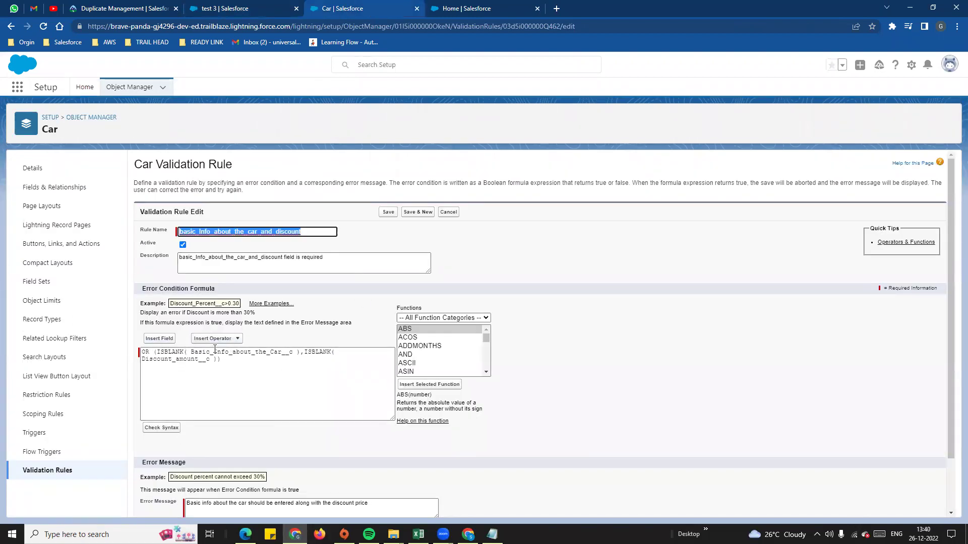
triple_click(398, 311)
left_click(600, 313)
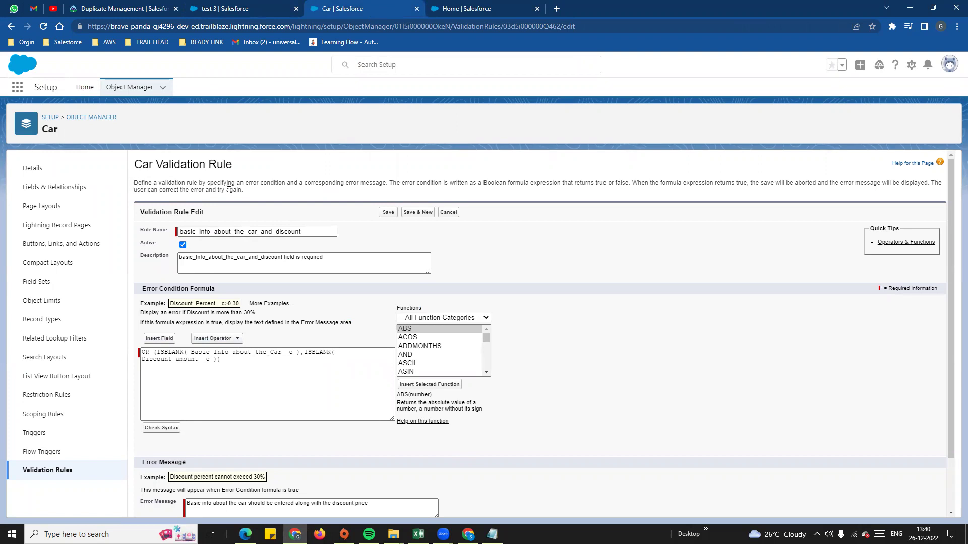
left_click_drag(398, 307, 517, 297)
left_click(225, 339)
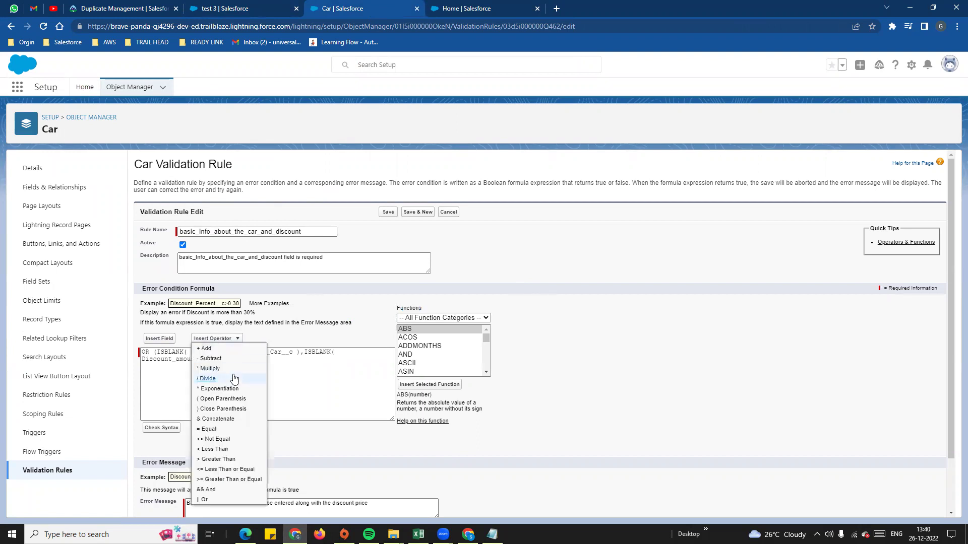
left_click(481, 285)
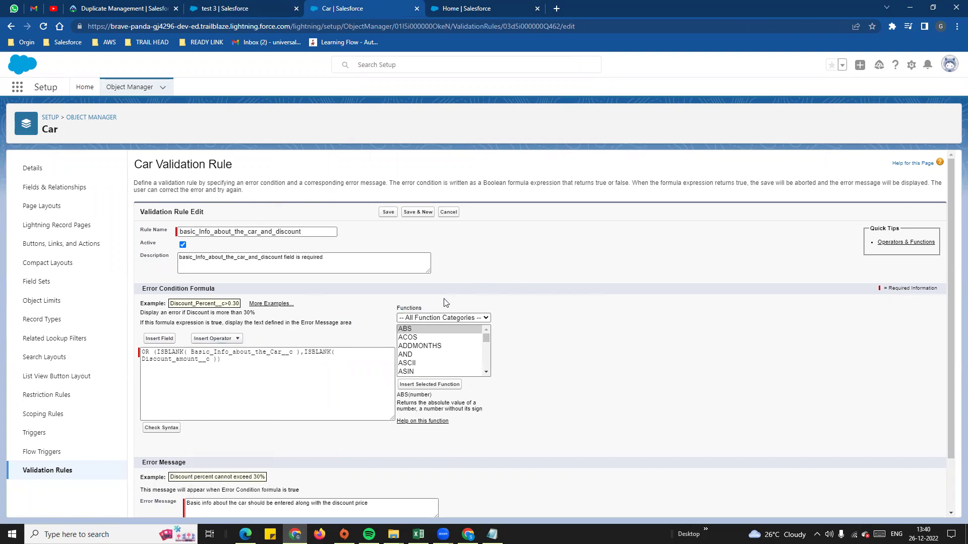